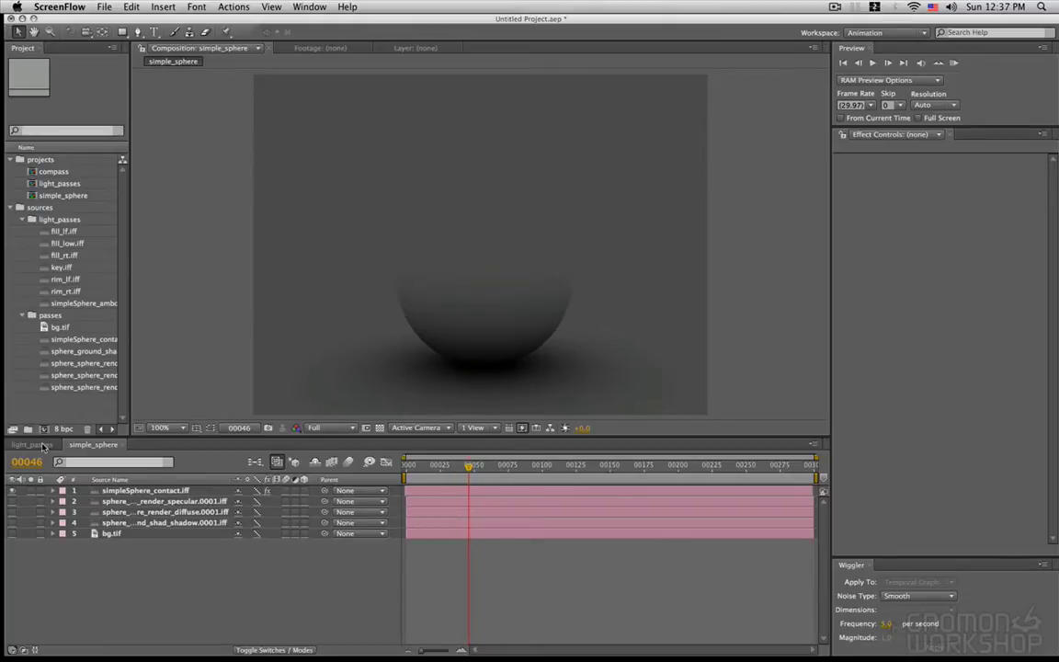
Glance at the light_passes comp, then return to simple_sphere.
click(74, 460)
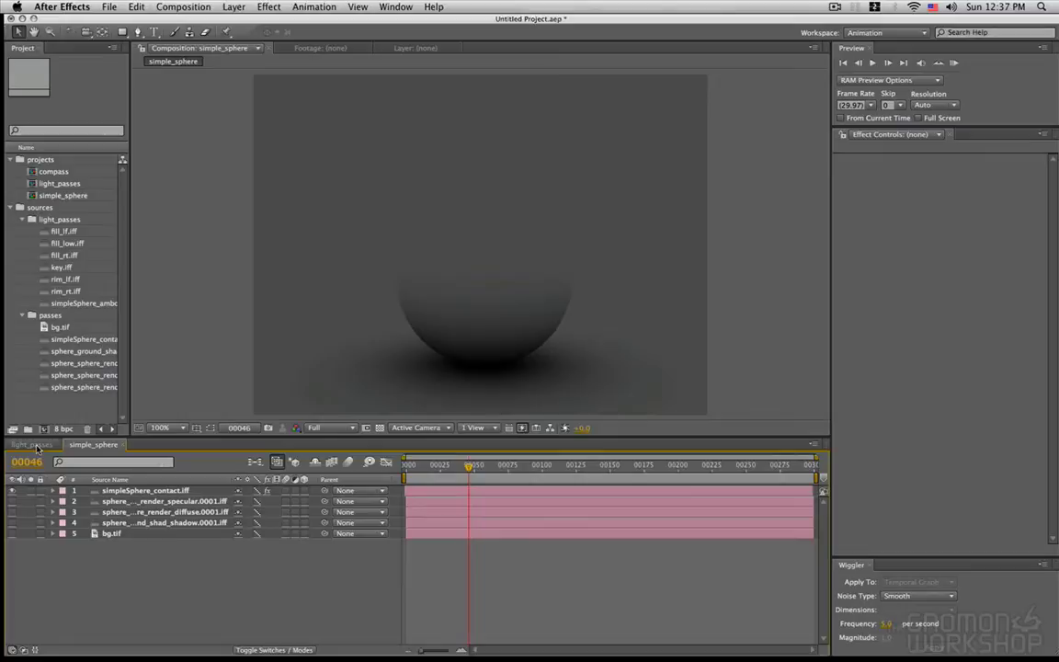
click(32, 445)
click(94, 445)
Hide all layers, then reveal bg.tif, shadow, diffuse, specular and contact passes in turn.
click(13, 533)
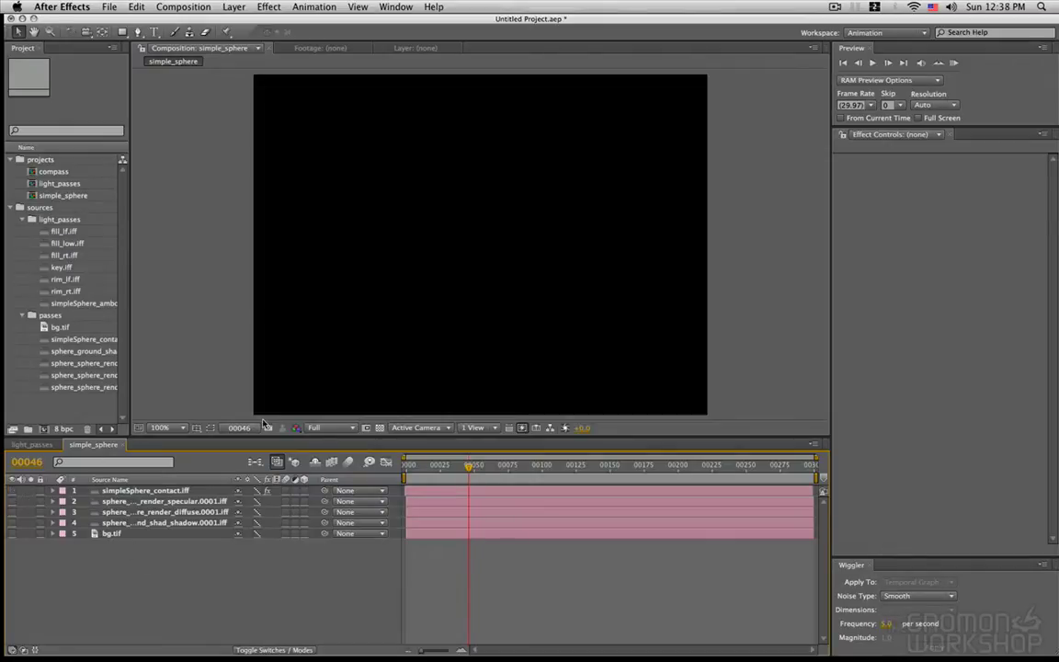
click(12, 534)
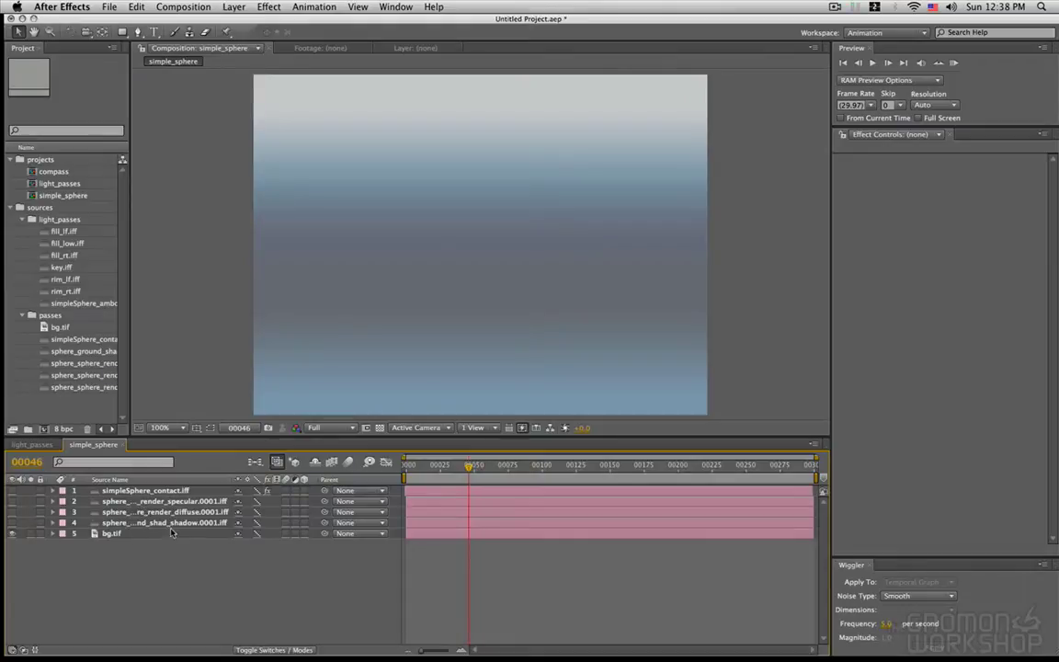
click(13, 523)
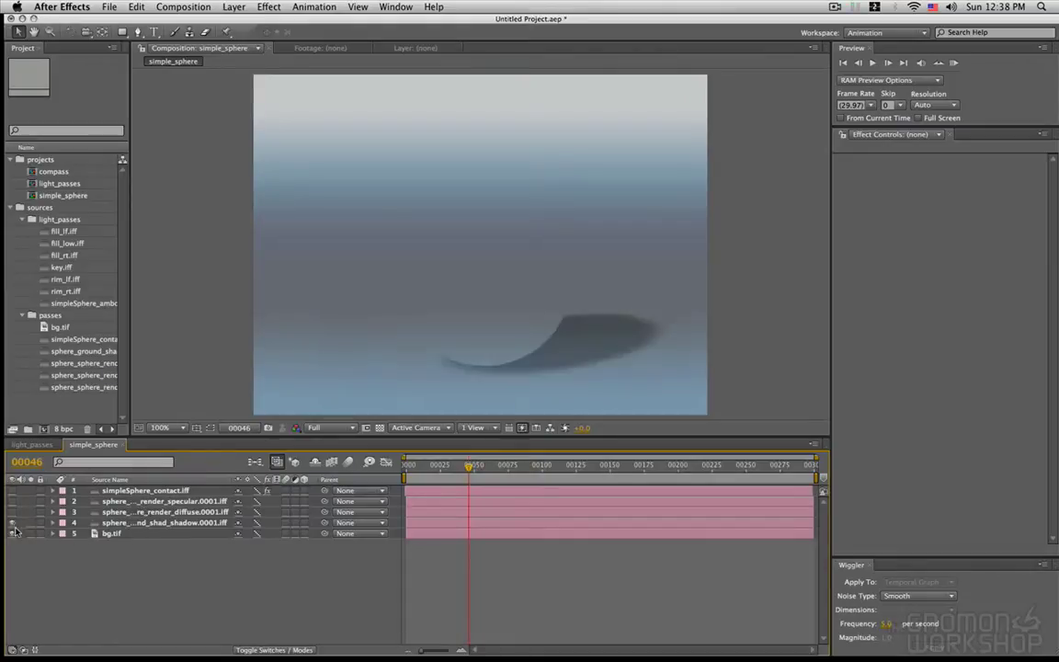
click(12, 512)
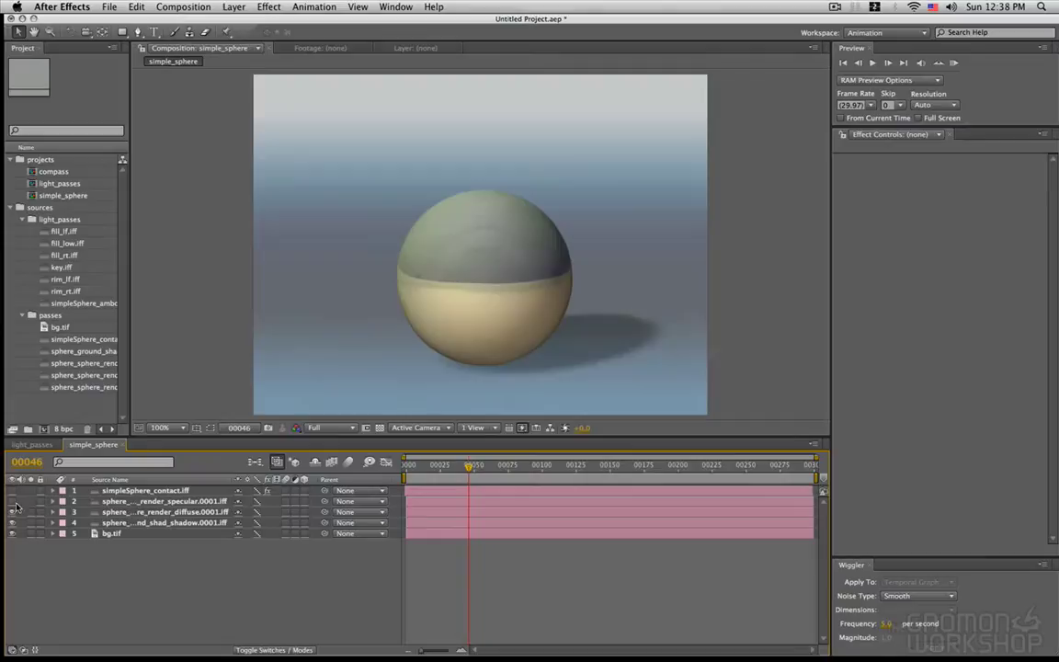
click(12, 501)
click(12, 490)
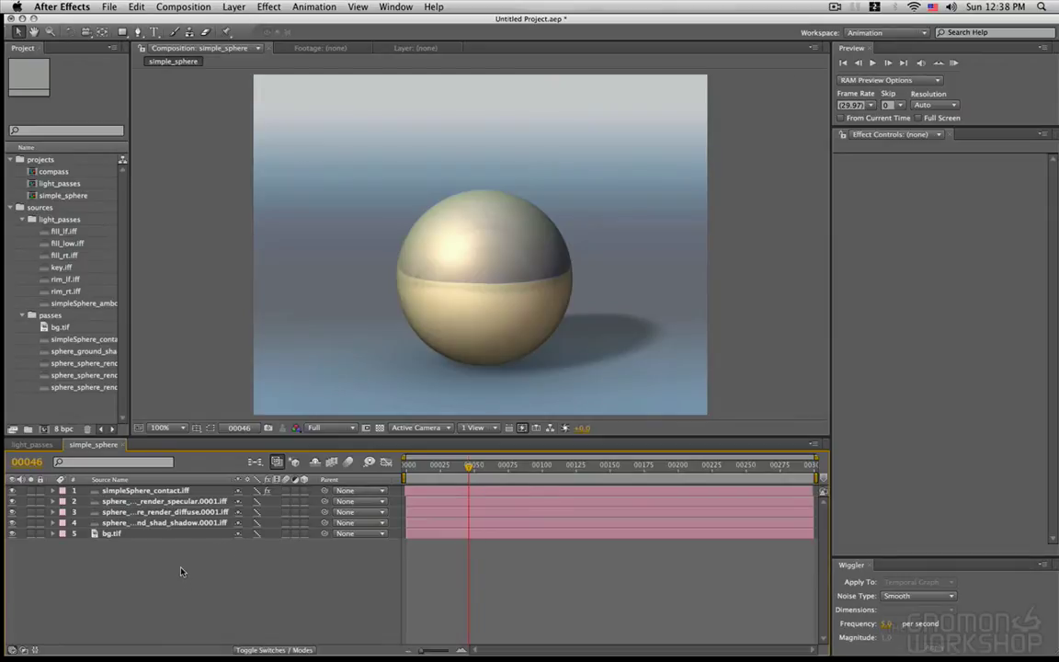
In light_passes, turn on light pass layers 1–6 except one fill pass, then return to simple_sphere.
click(33, 445)
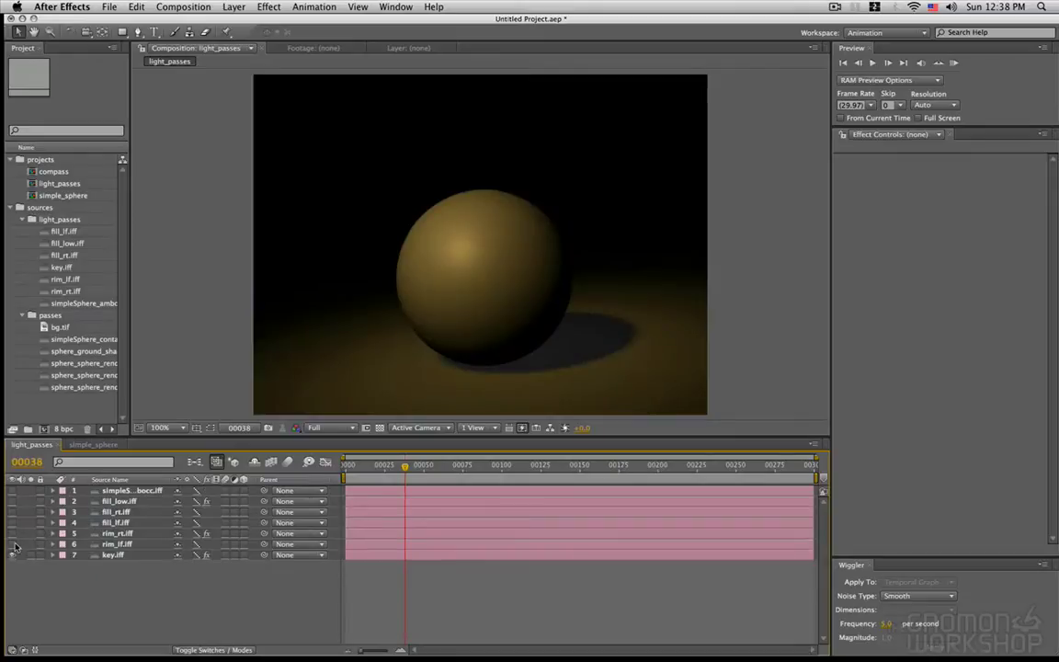
drag(13, 542, 12, 486)
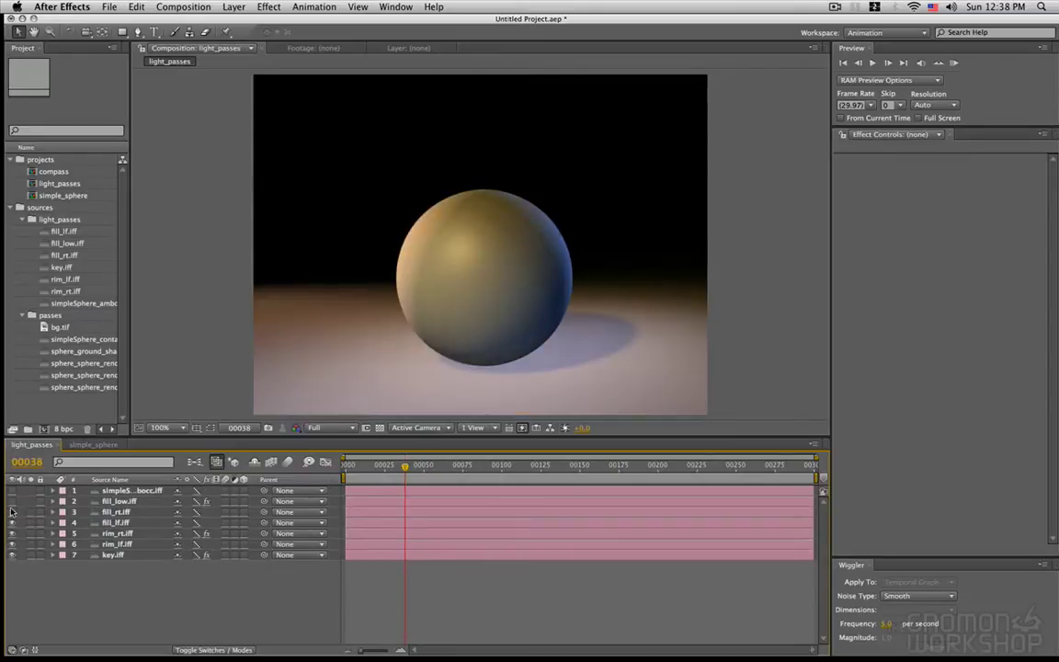
click(29, 512)
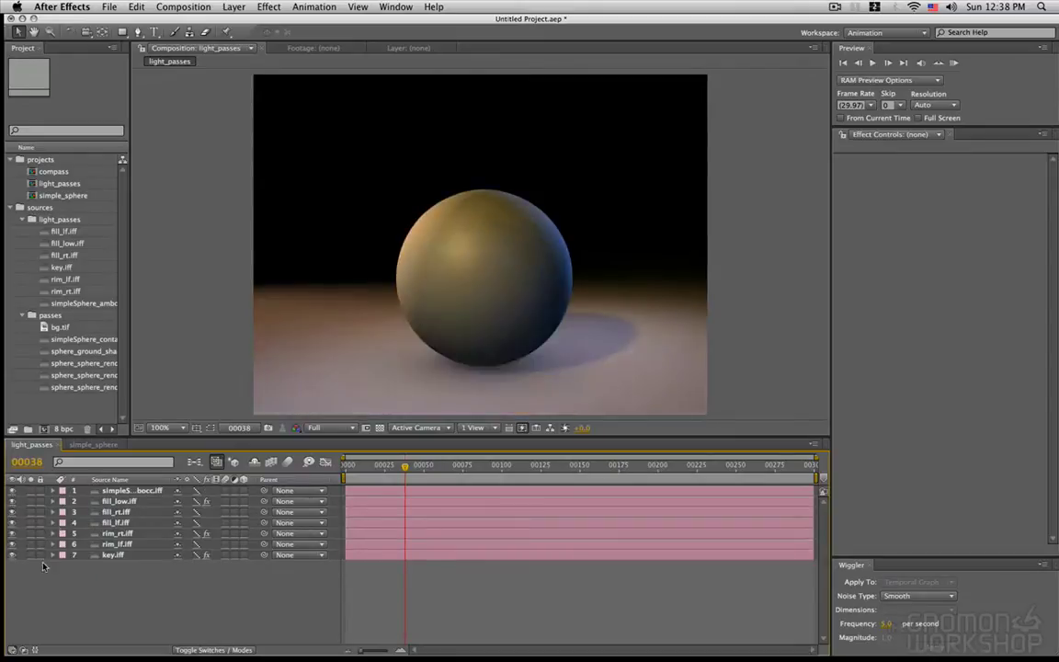
click(93, 444)
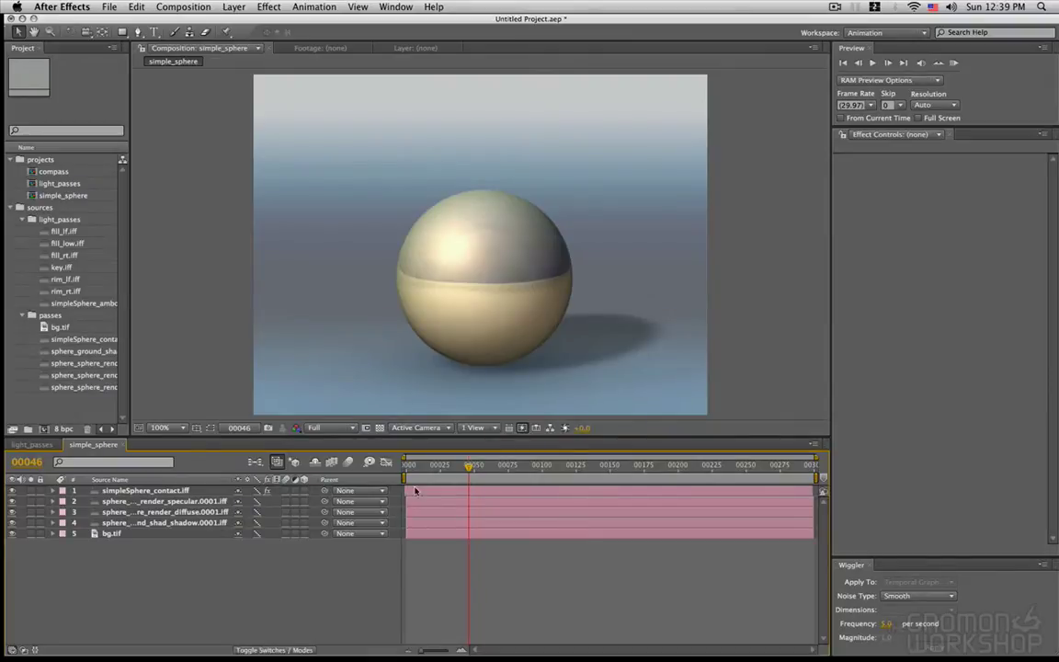
Set the current time to frame 45 and delete all five simple_sphere layers.
click(525, 466)
drag(525, 466, 467, 466)
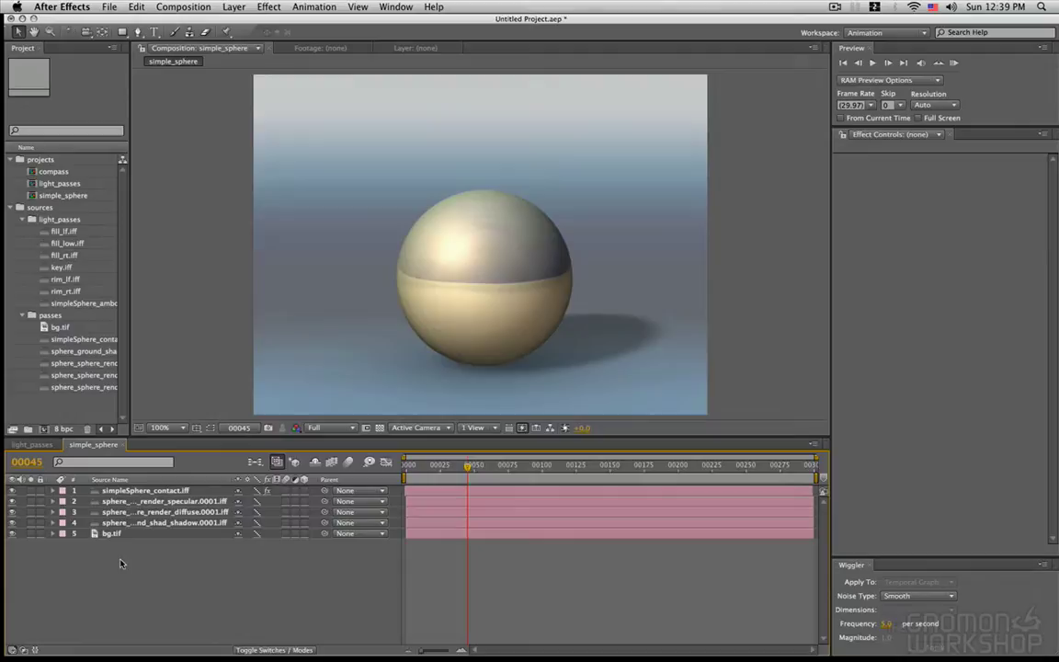
drag(119, 564, 223, 522)
key(Delete)
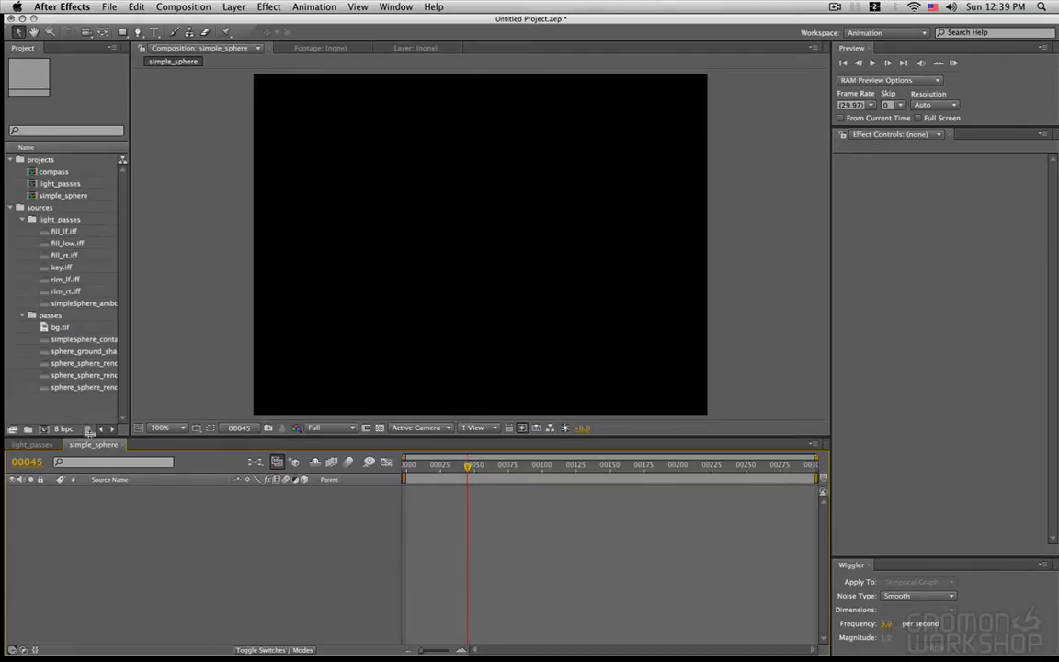
Add bg.tif and the sphere_sphere_render_diffuse.0001.iff render above it.
click(58, 327)
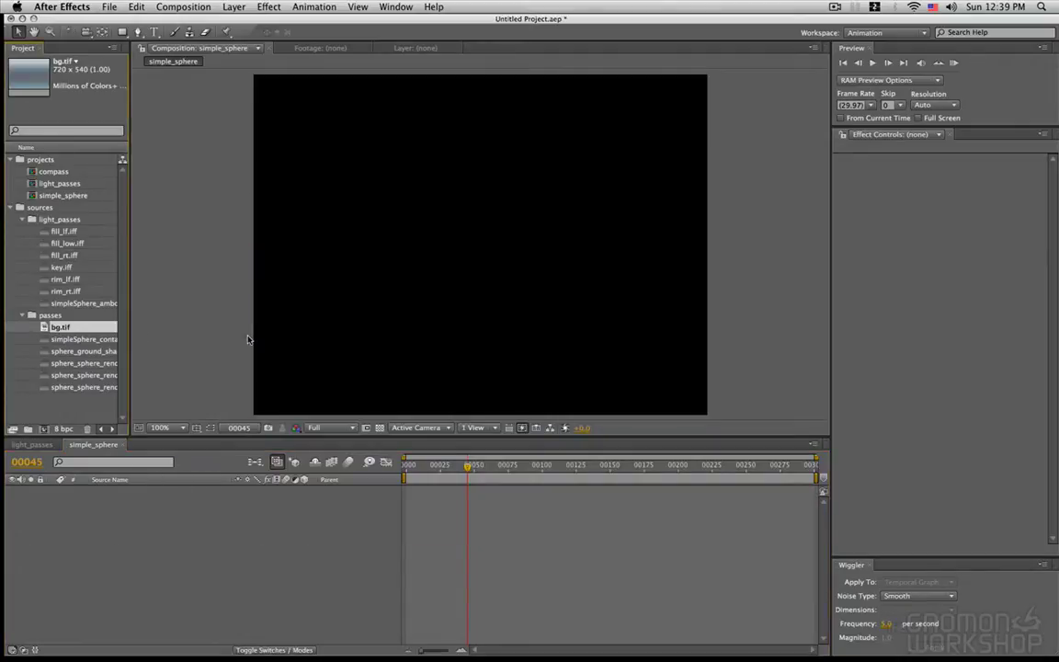
drag(50, 326, 147, 607)
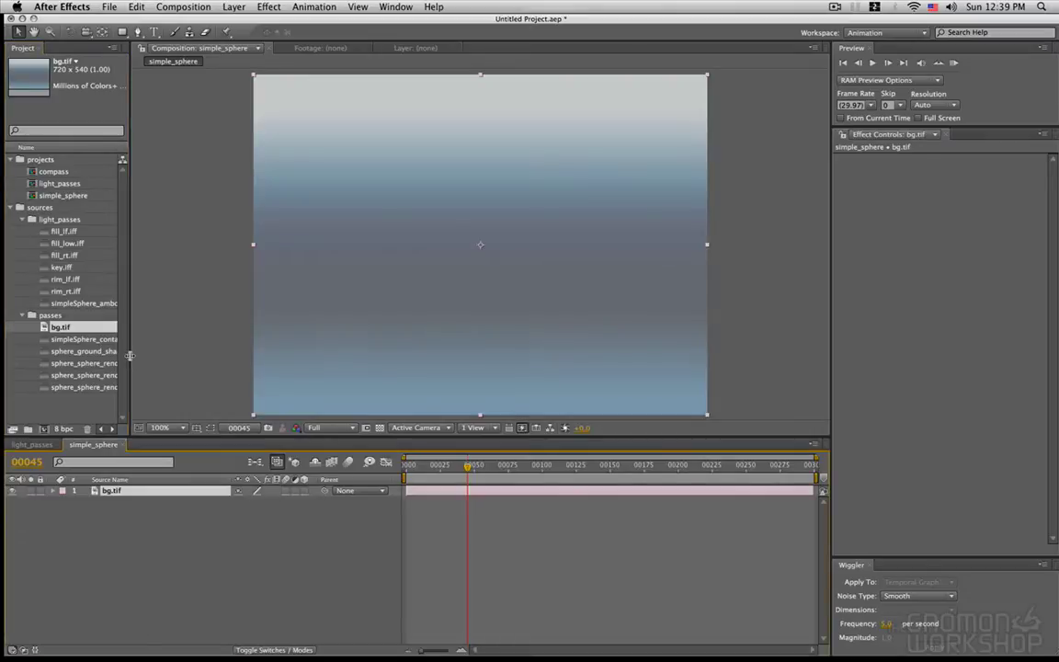
drag(129, 322, 208, 315)
click(75, 376)
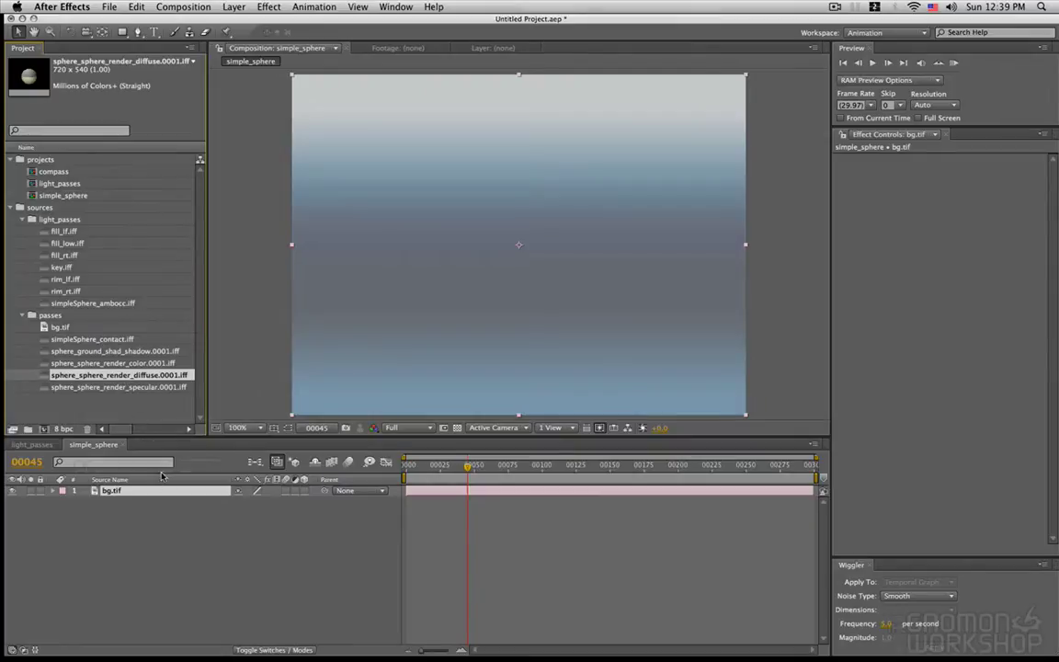
drag(165, 488, 184, 493)
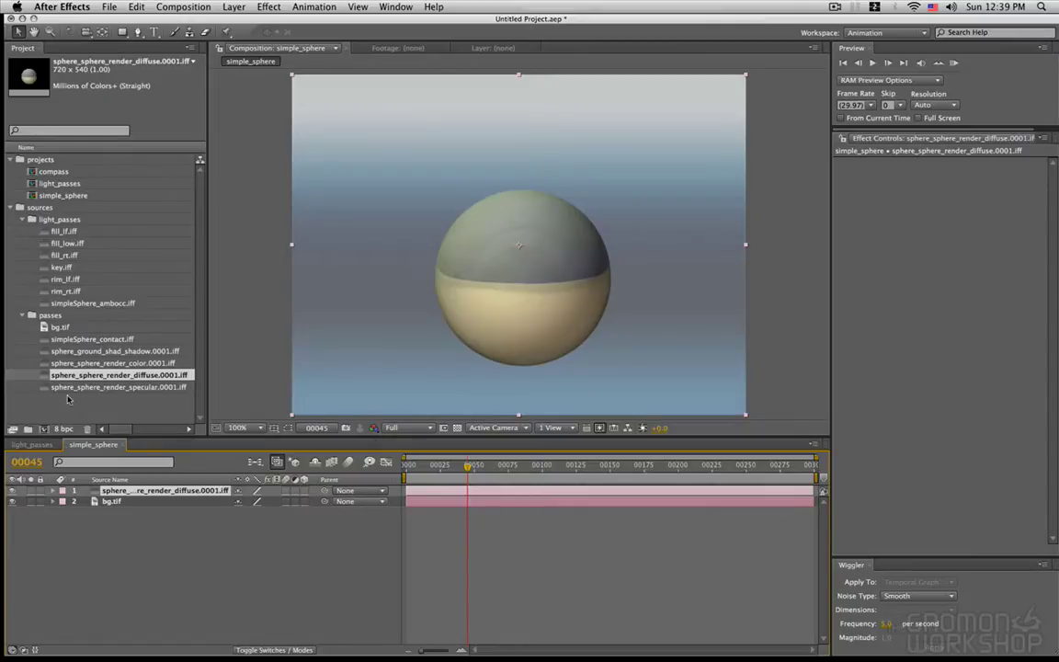
right_click(157, 375)
mouse_move(267, 415)
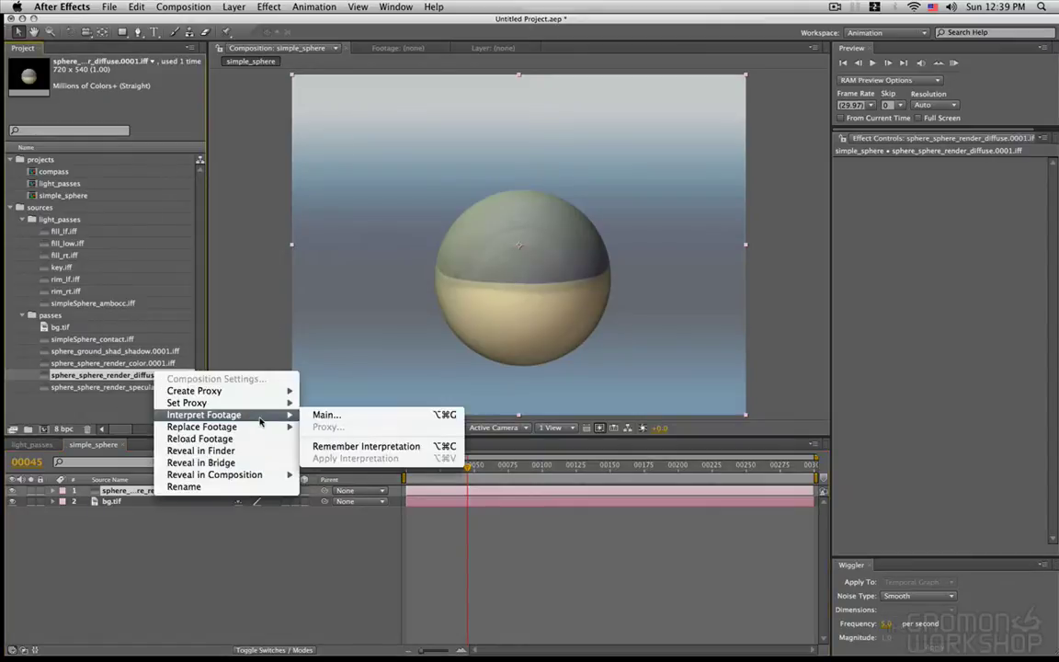
click(327, 414)
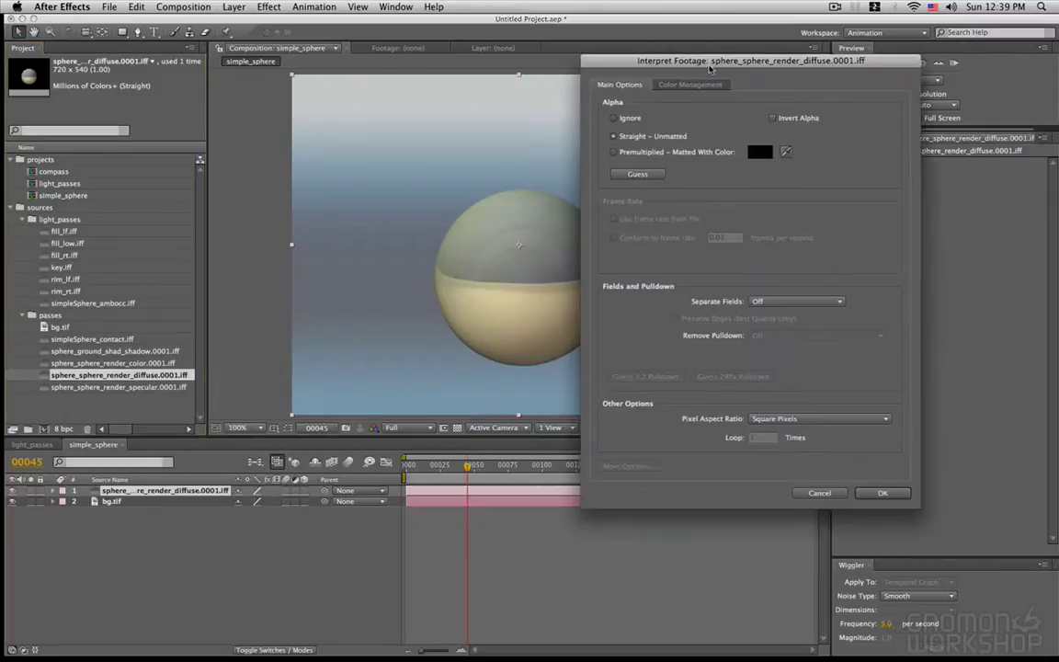
drag(634, 60, 747, 48)
click(726, 140)
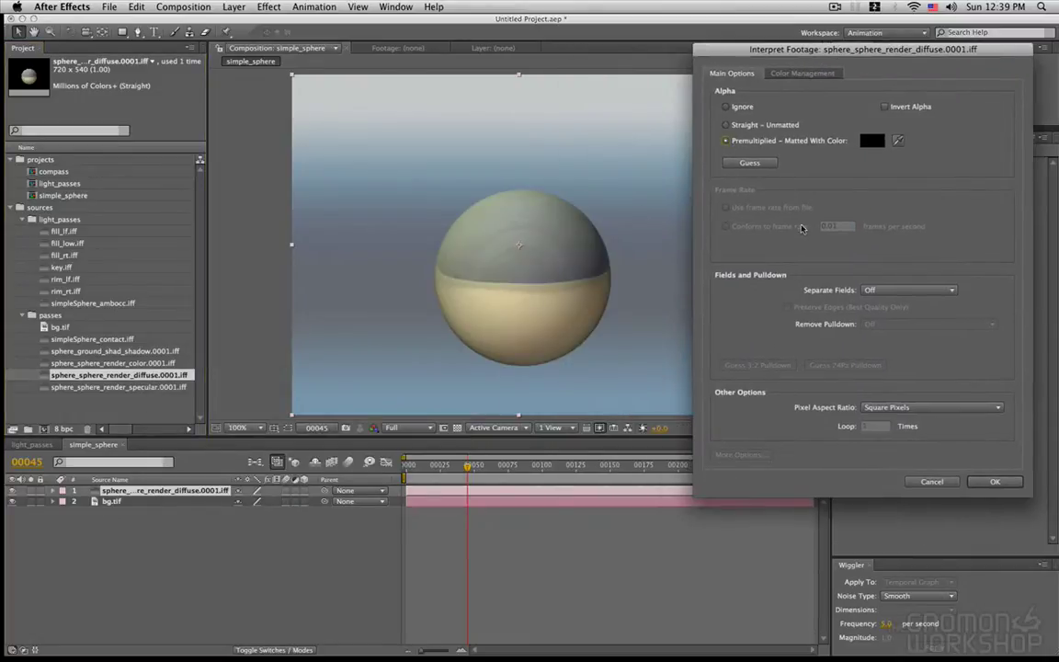
click(990, 480)
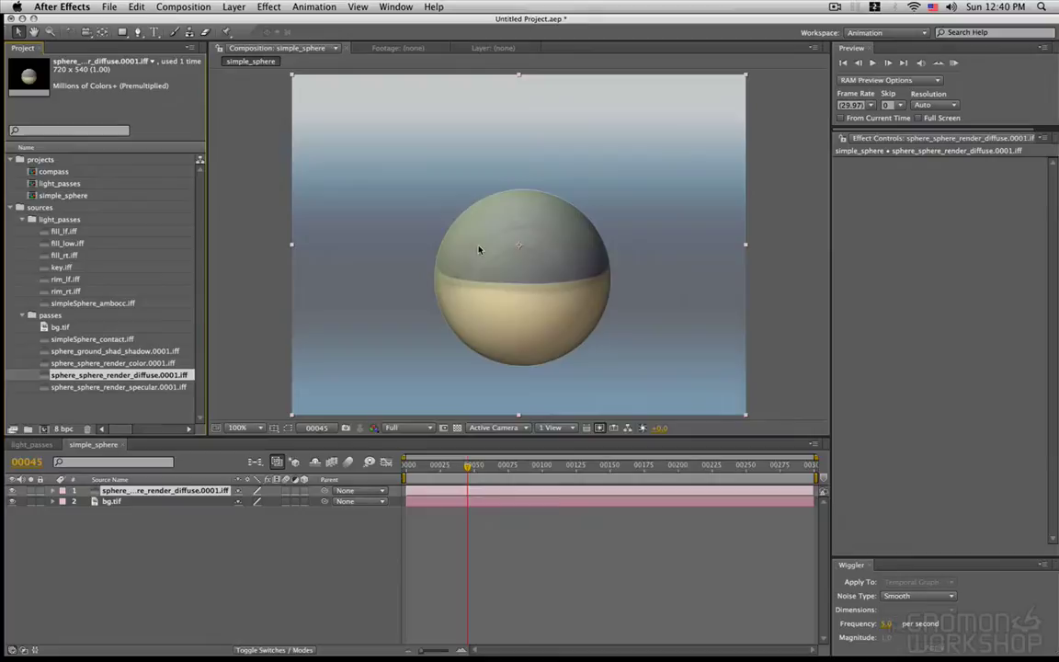
right_click(180, 376)
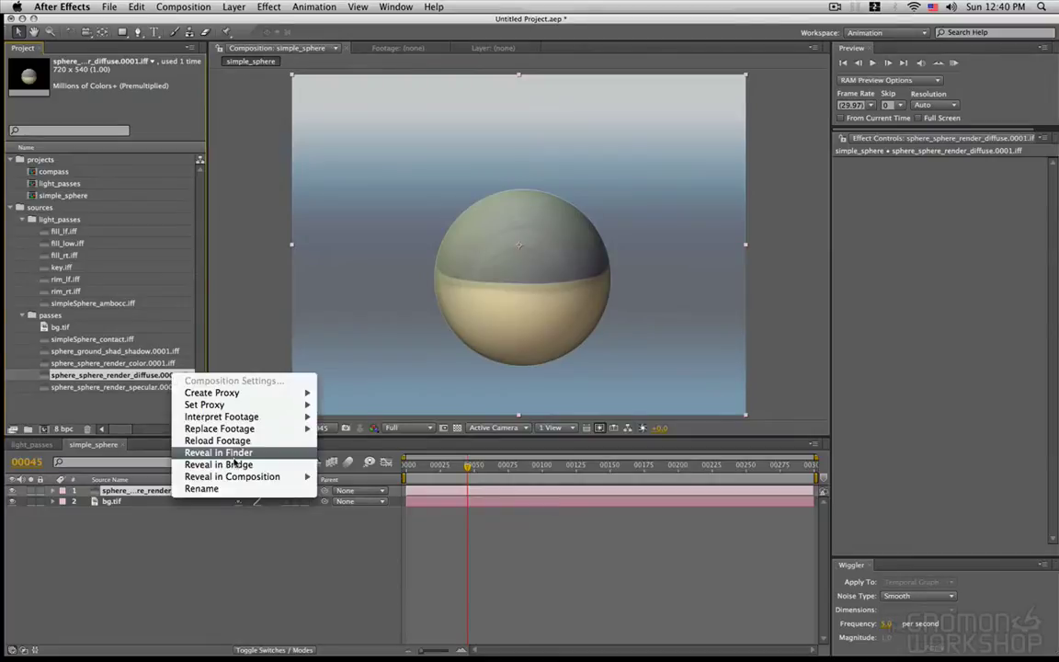
mouse_move(276, 416)
click(344, 417)
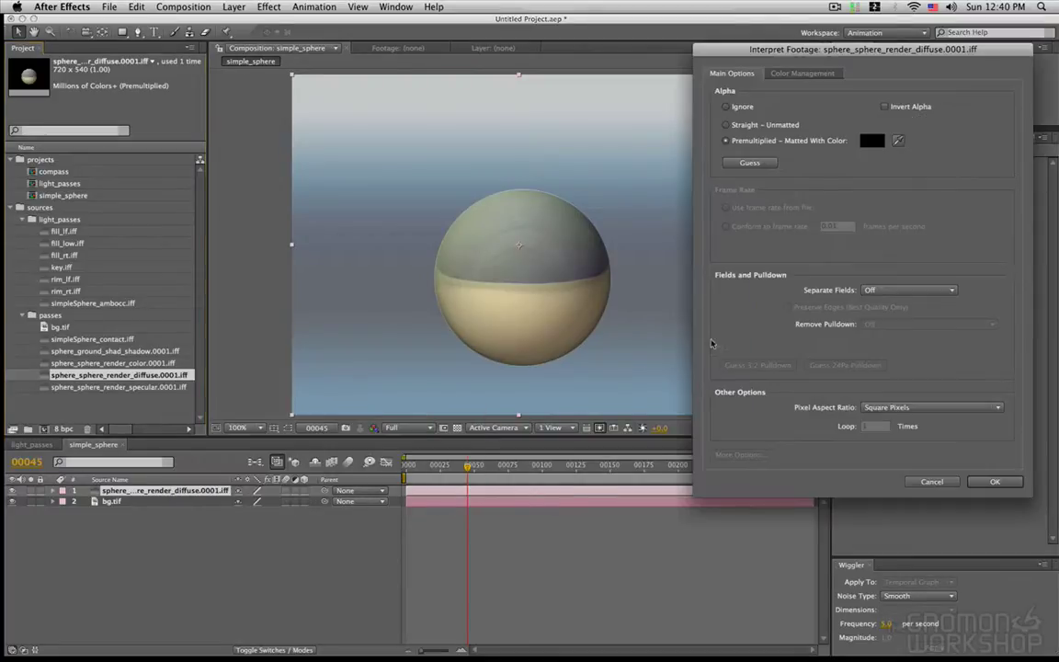
click(726, 124)
click(993, 481)
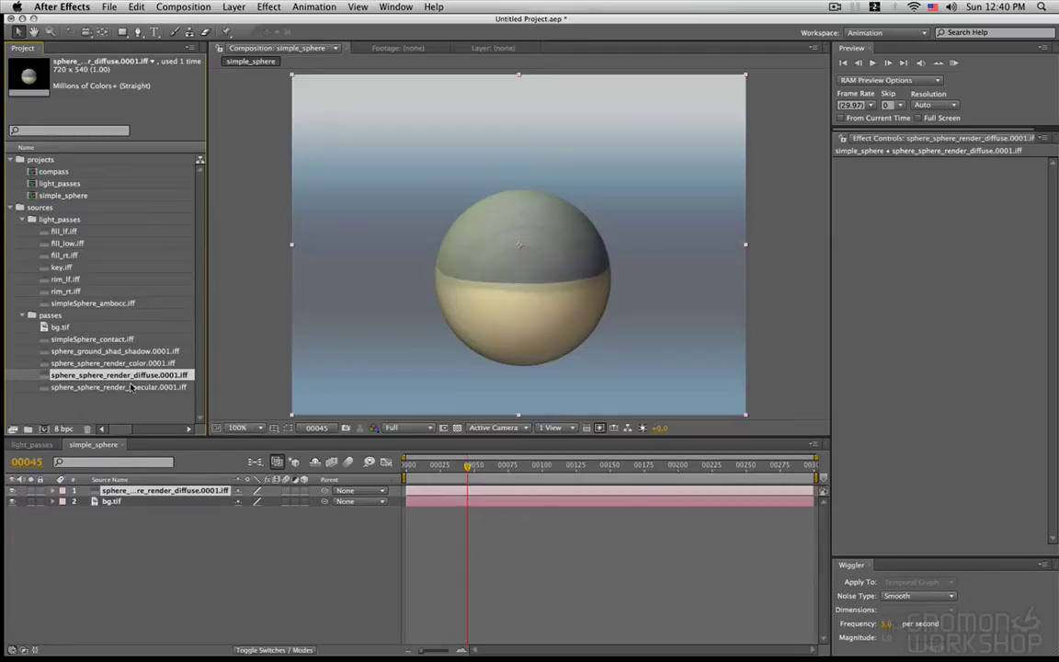
Add the specular render footage as the top layer of simple_sphere.
click(138, 338)
click(138, 374)
click(153, 387)
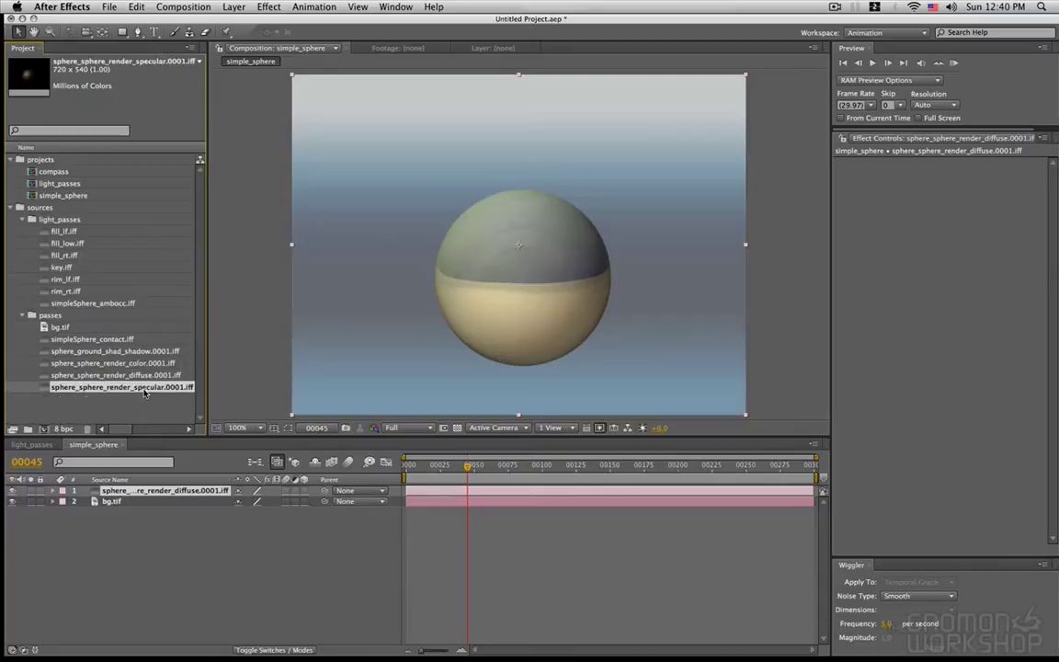
drag(144, 392, 184, 487)
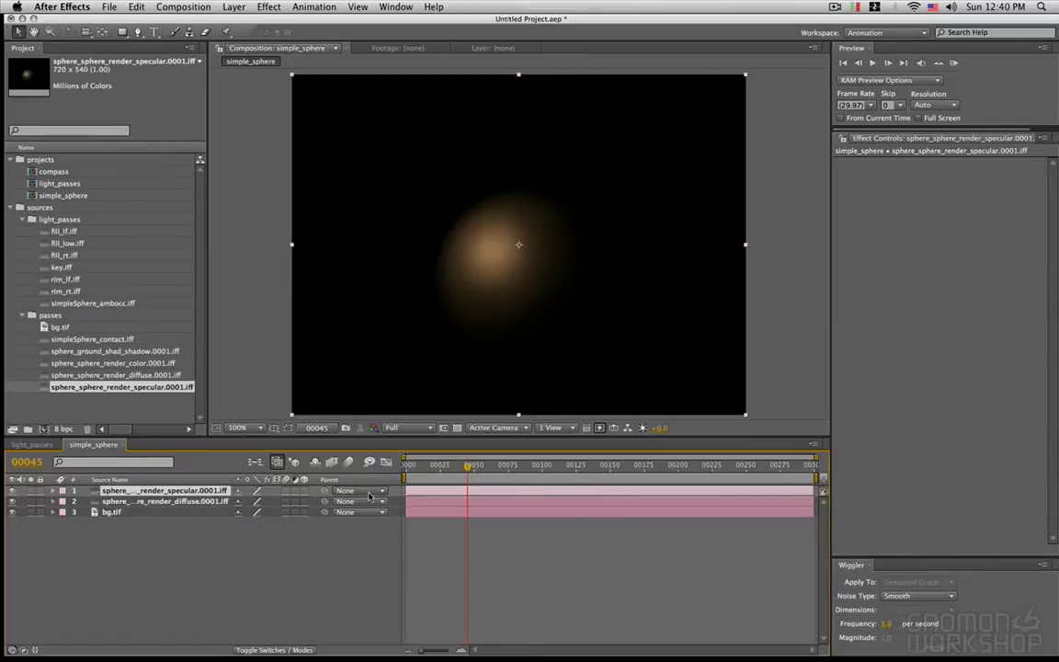
Set the specular layer's blending mode to Add, after briefly comparing Screen.
click(296, 650)
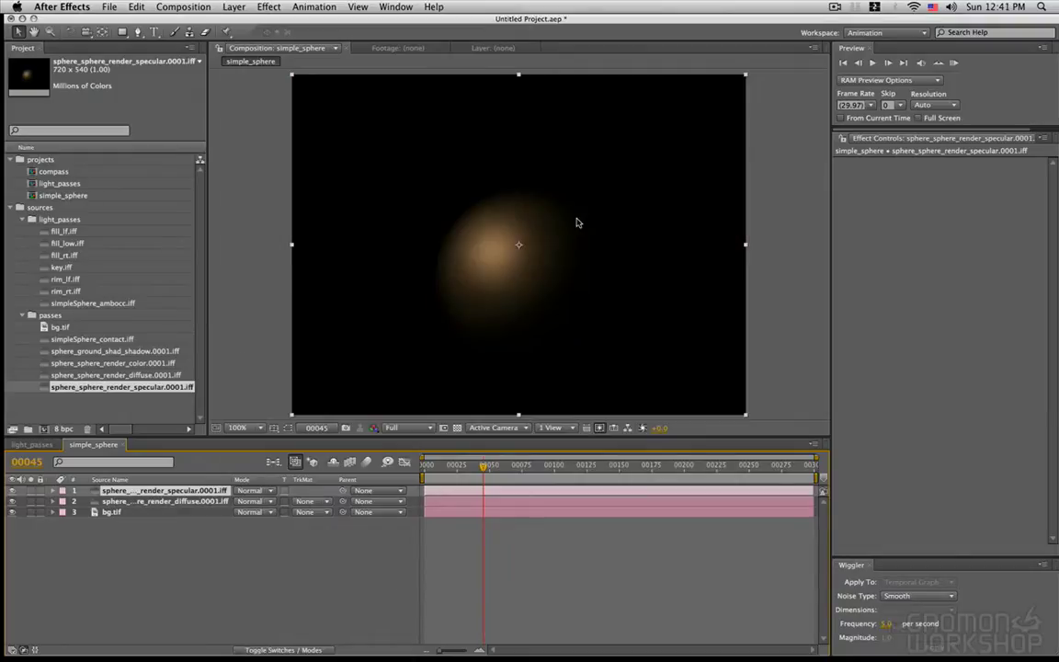
click(256, 490)
click(243, 533)
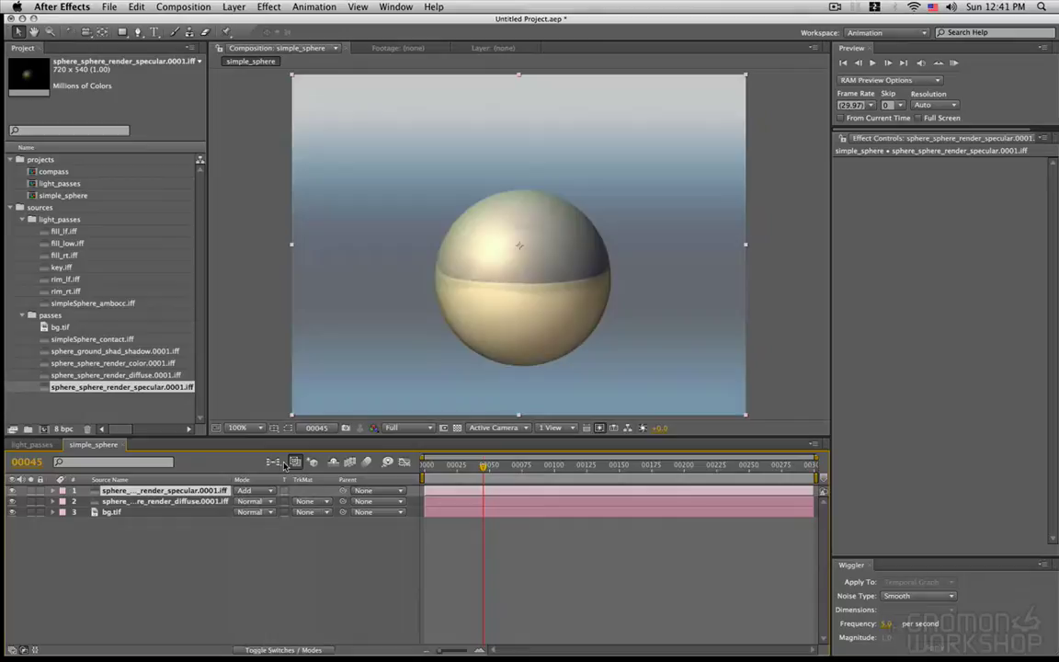
click(258, 490)
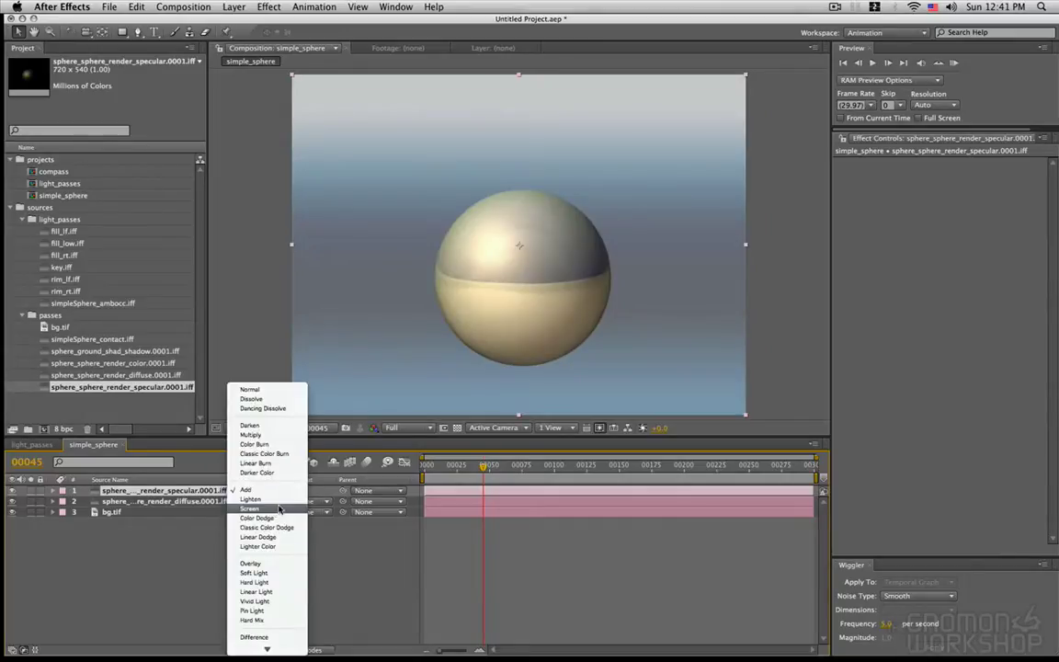
click(278, 508)
click(258, 491)
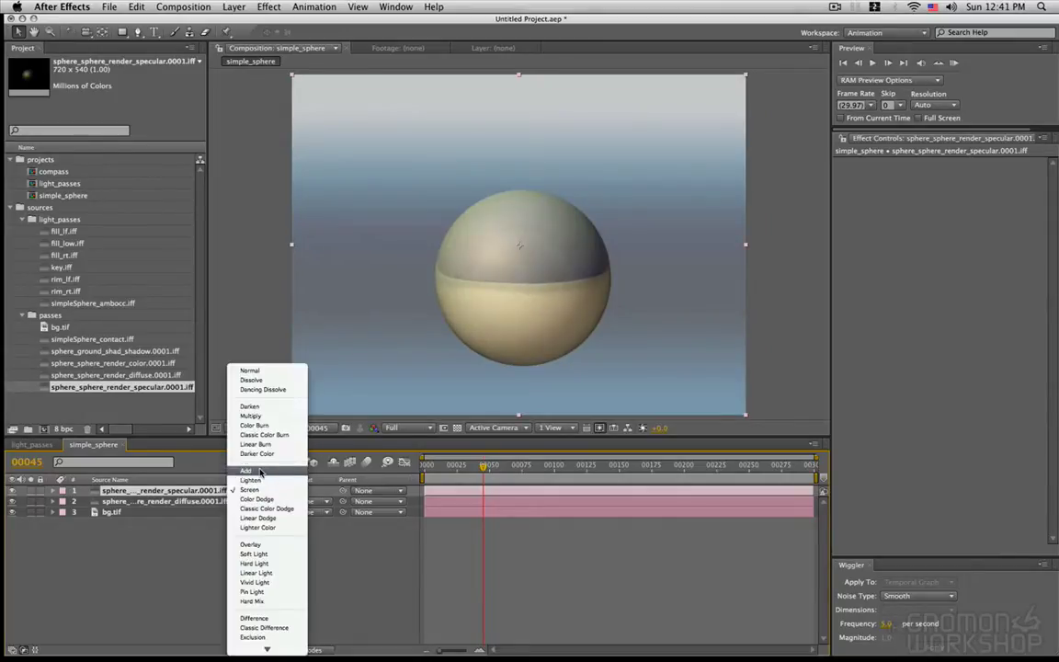
click(261, 471)
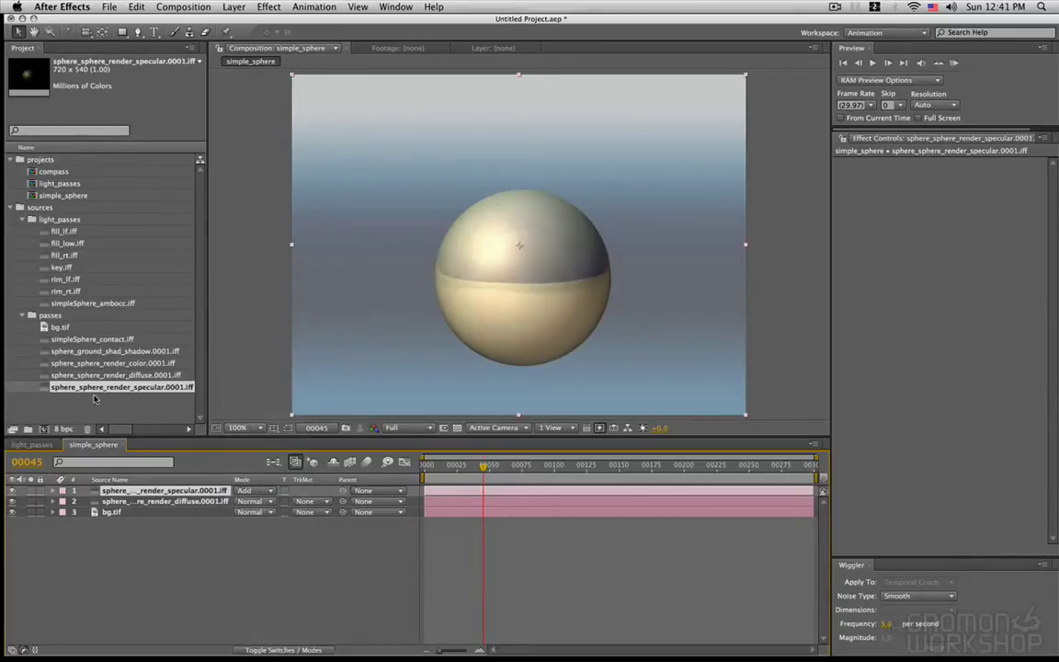
Add simpleSphere_contact.iff as the top layer and set its mode to Multiply.
click(123, 341)
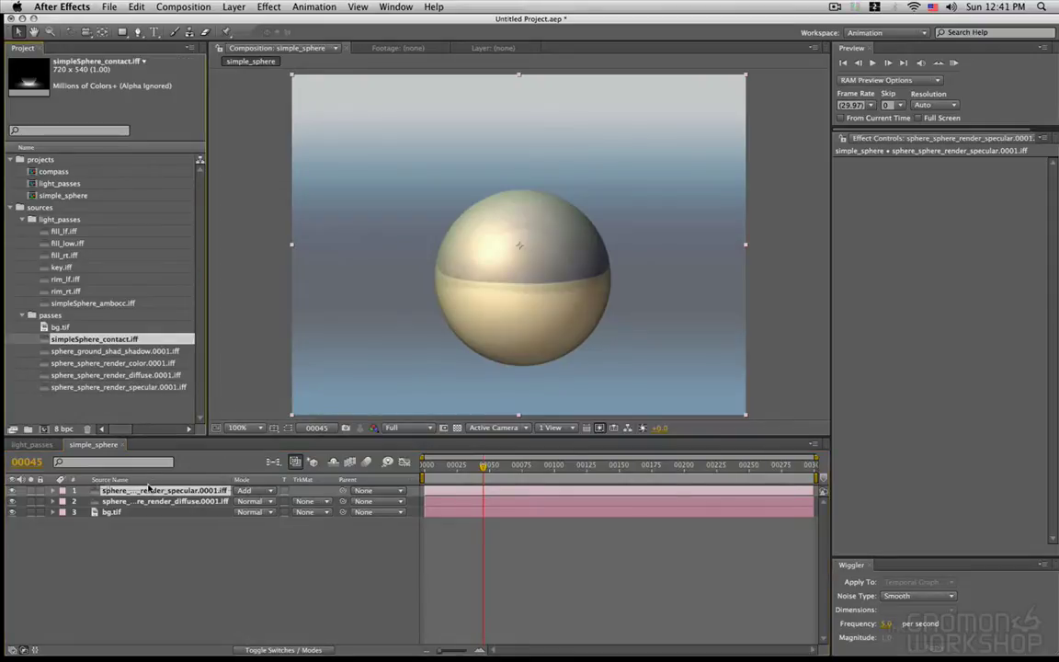
drag(147, 489, 147, 489)
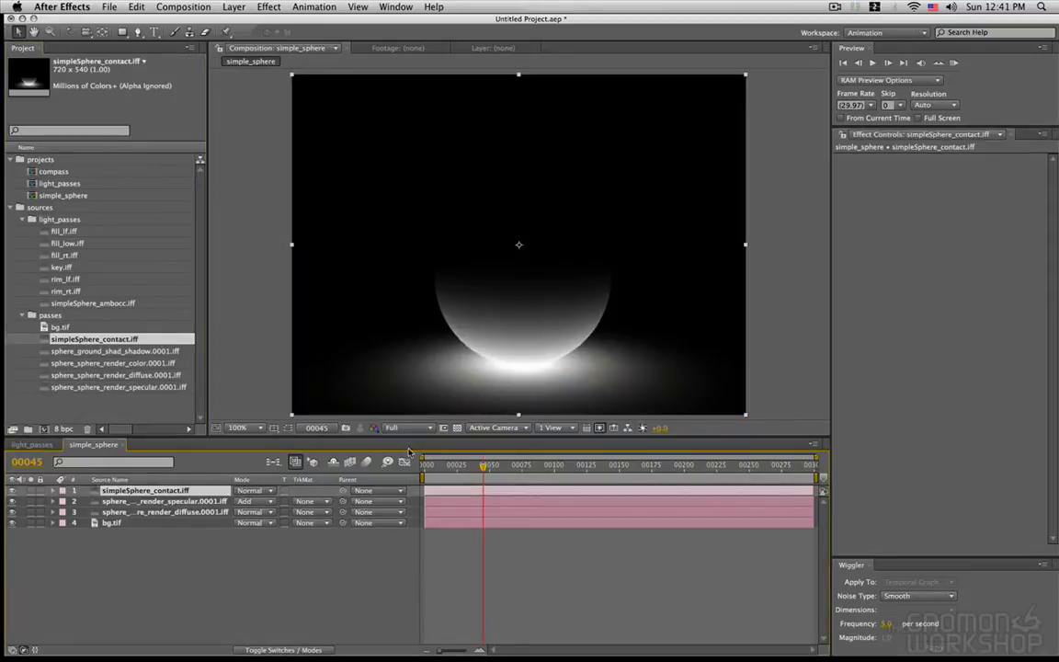
alt+click(12, 490)
drag(19, 522, 12, 501)
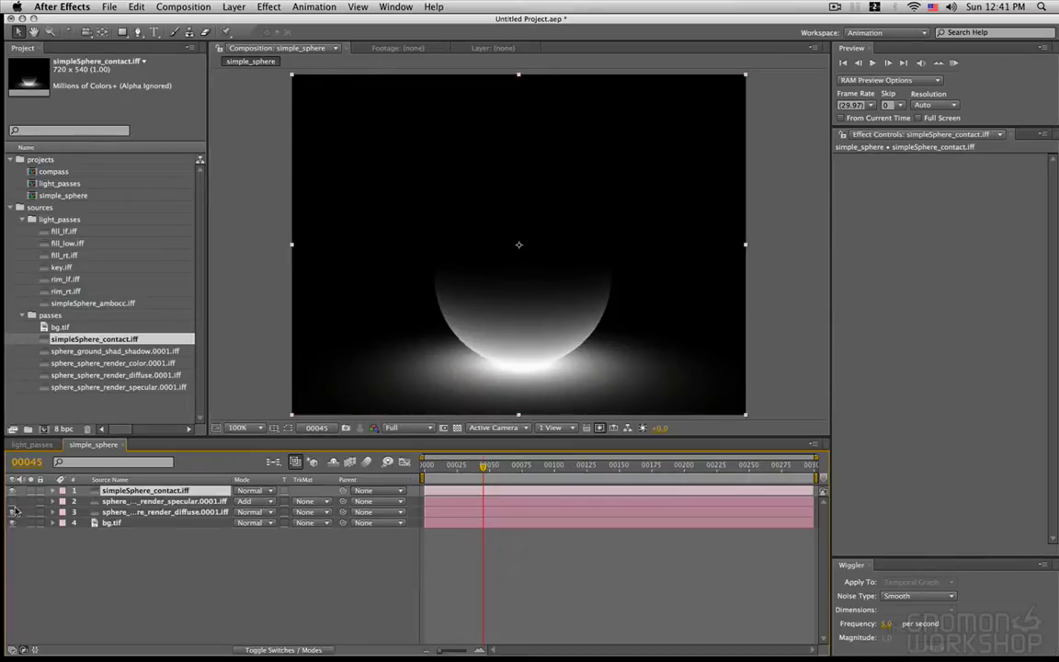
click(249, 490)
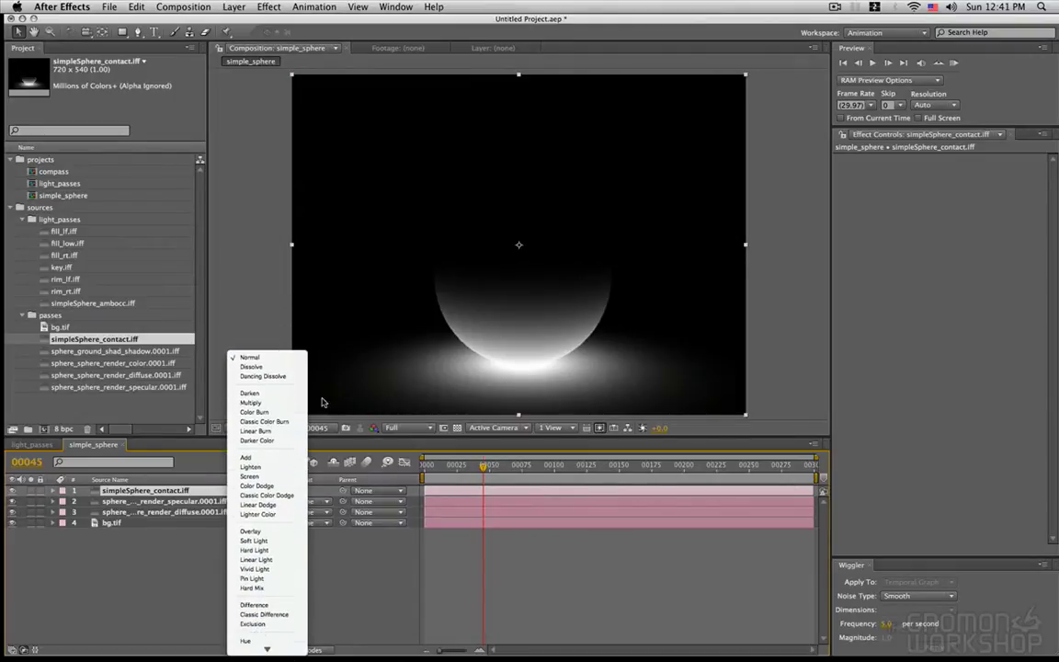
click(250, 402)
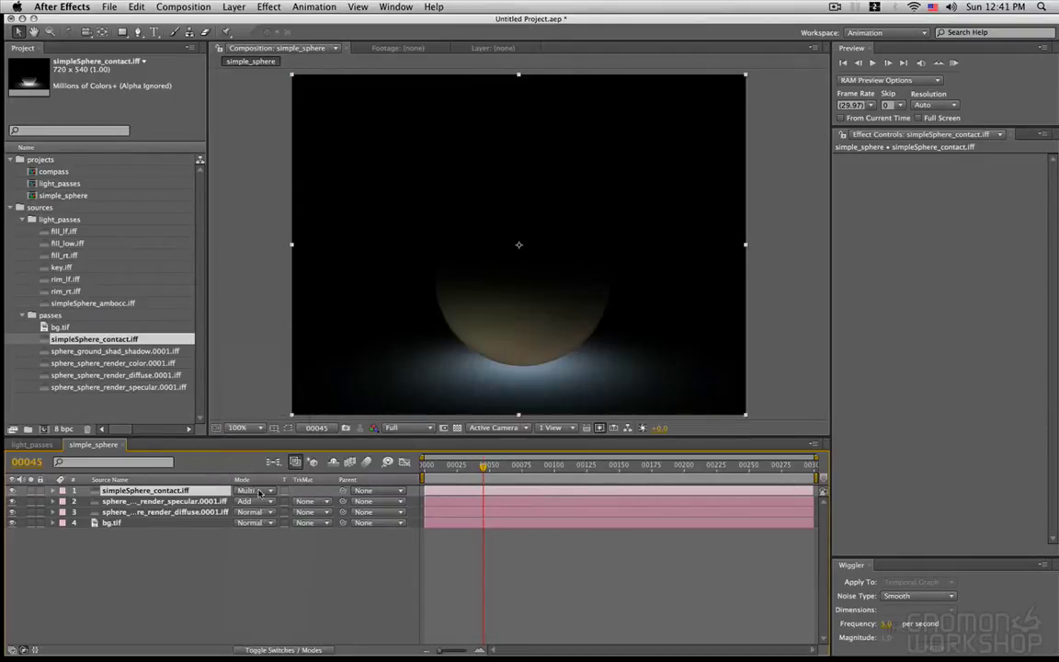
Apply Channel > Invert to the contact layer and toggle it to compare.
click(269, 6)
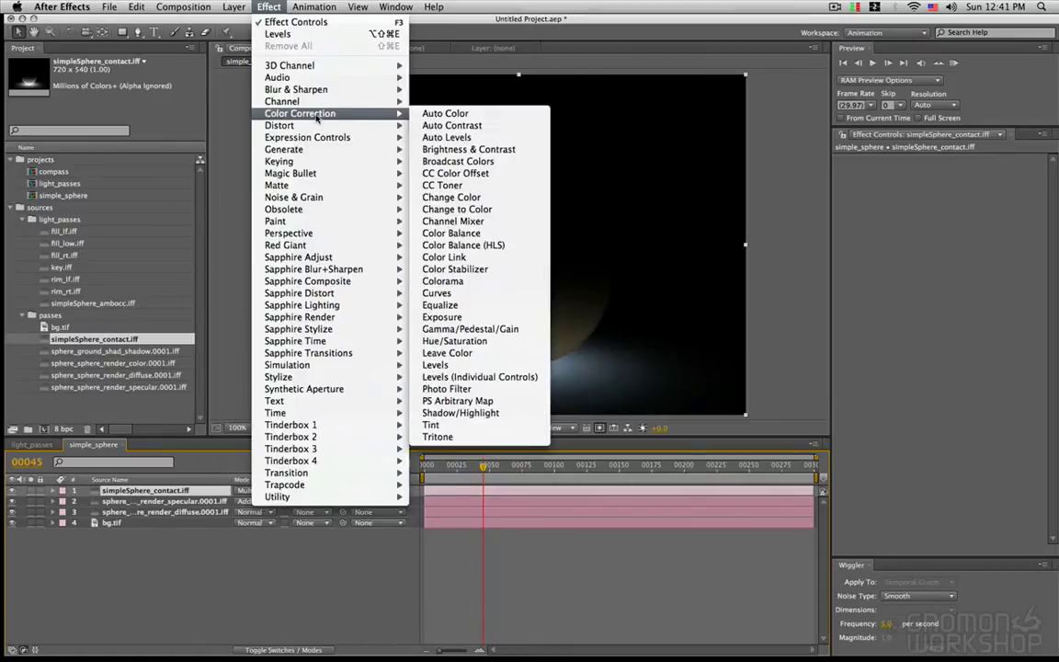
mouse_move(285, 101)
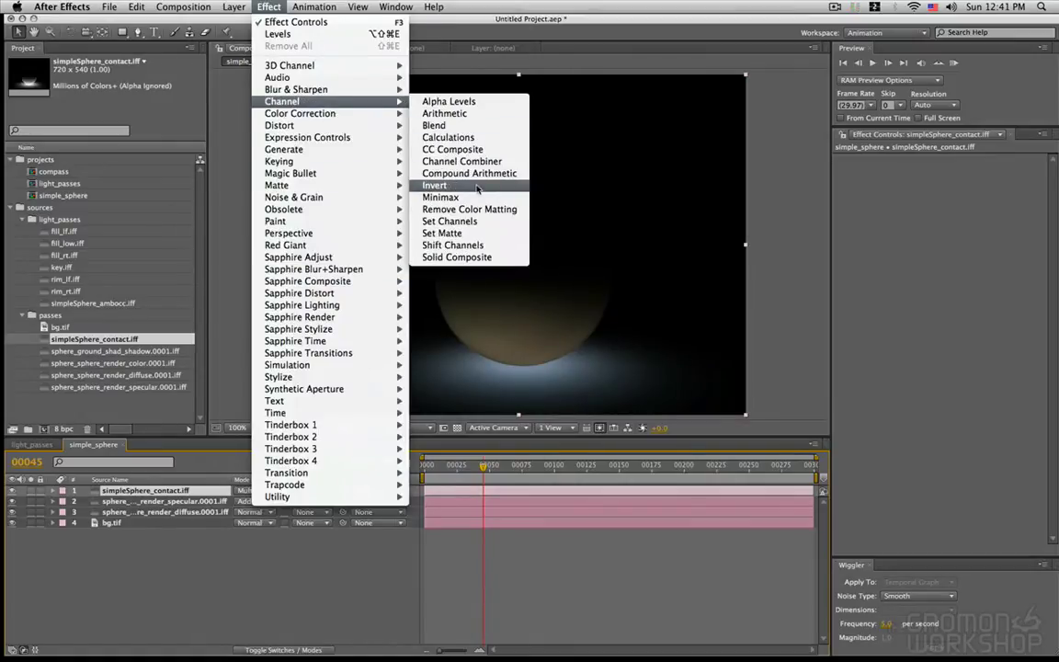
click(450, 186)
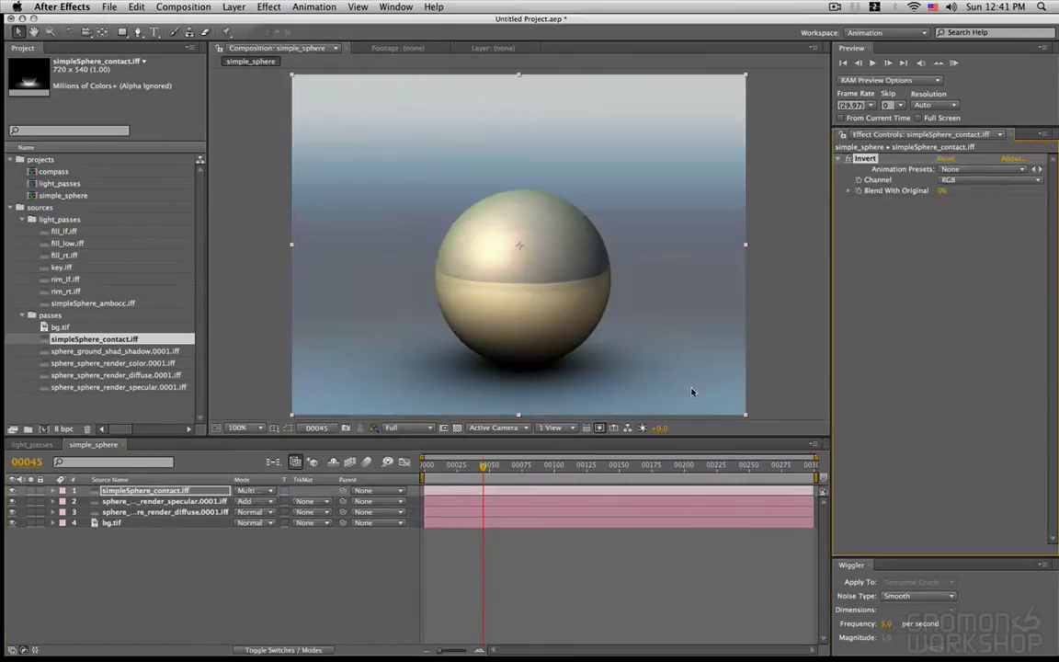
click(12, 491)
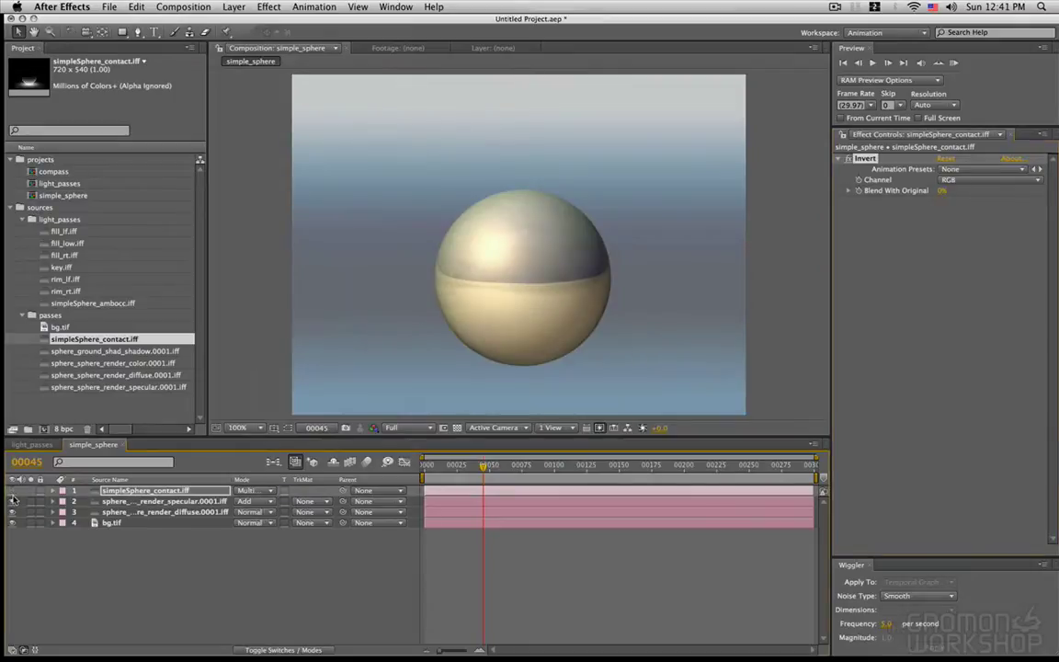
click(12, 491)
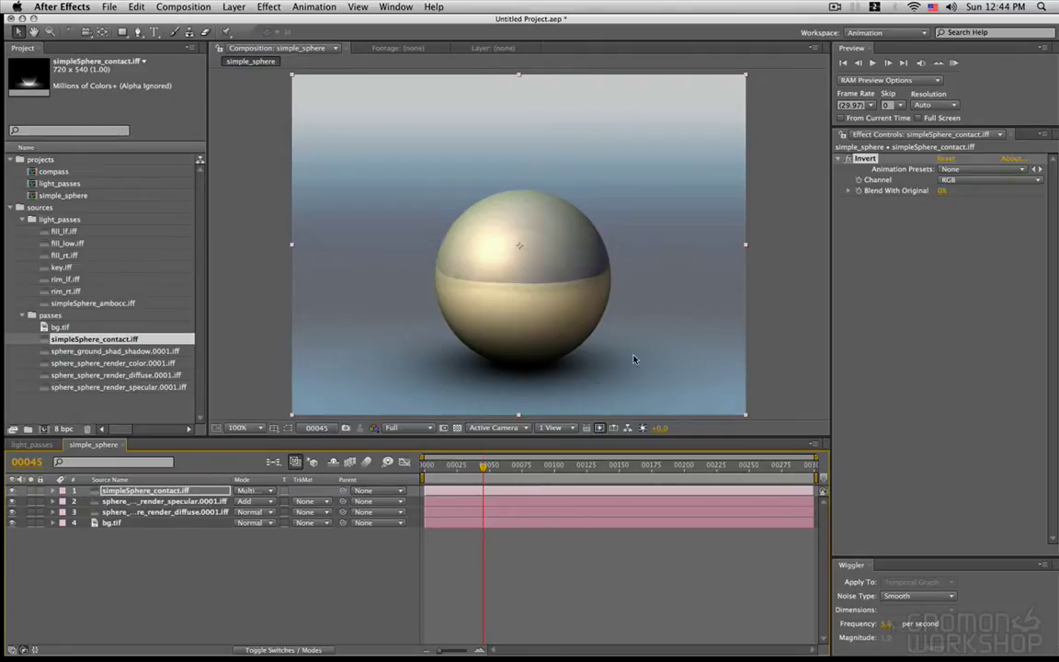
Lower the contact layer's opacity to 63% and try Levels with input black 15, gamma 1.37.
key(t)
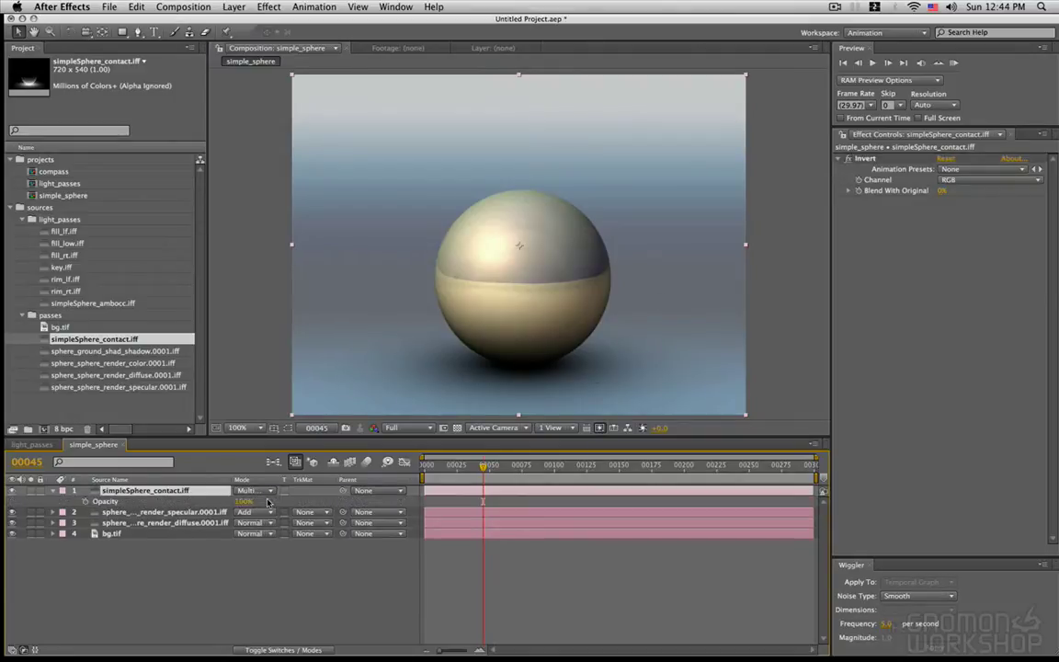
drag(245, 502, 221, 501)
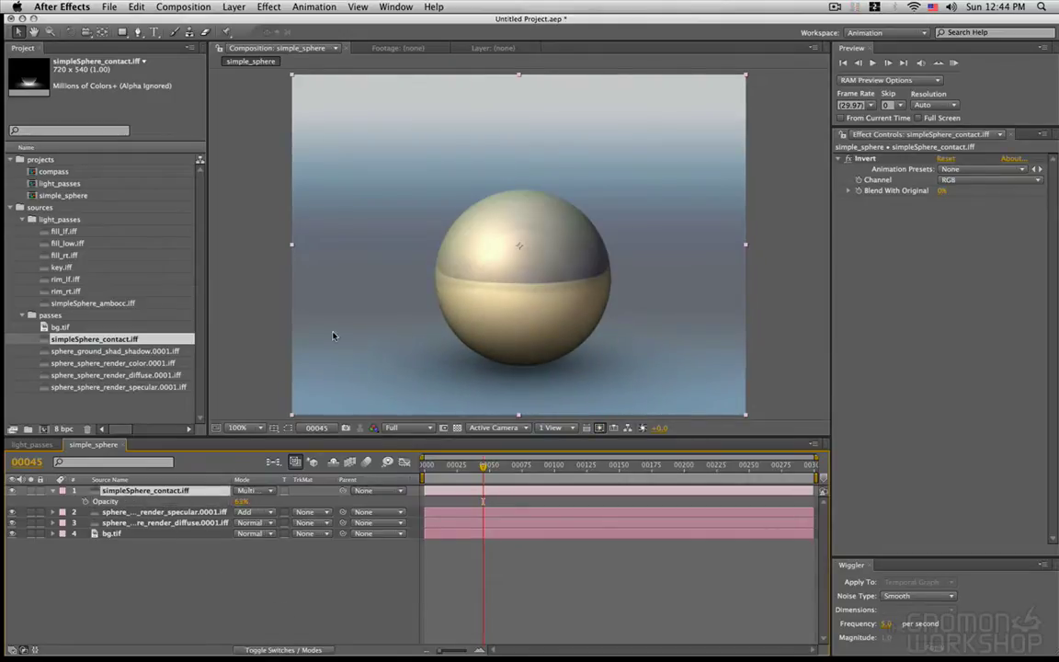
click(269, 7)
mouse_move(304, 113)
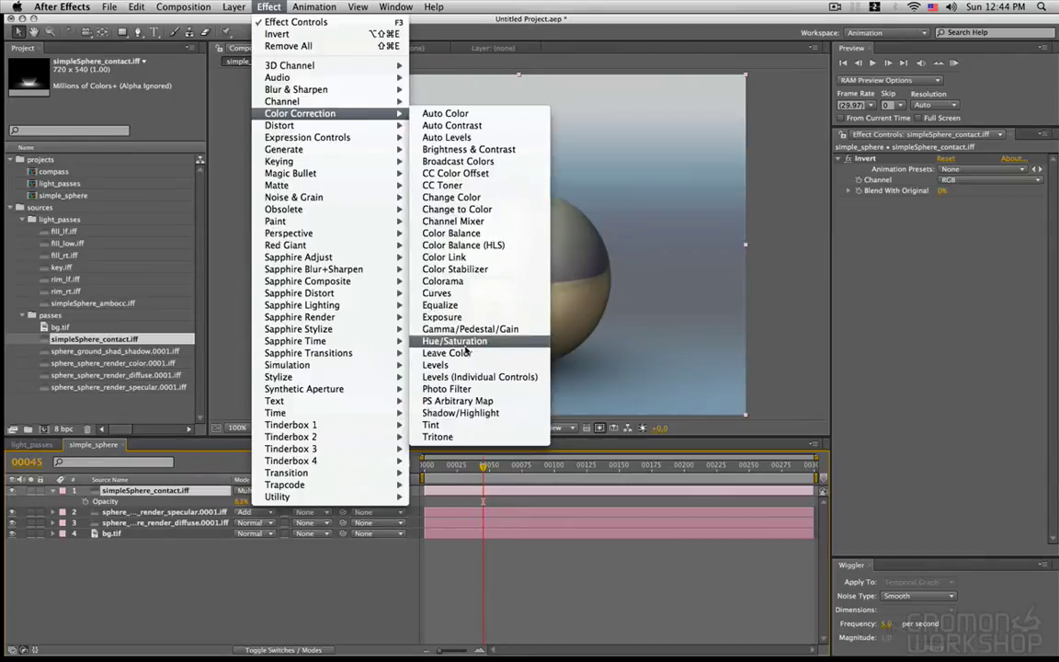
click(436, 365)
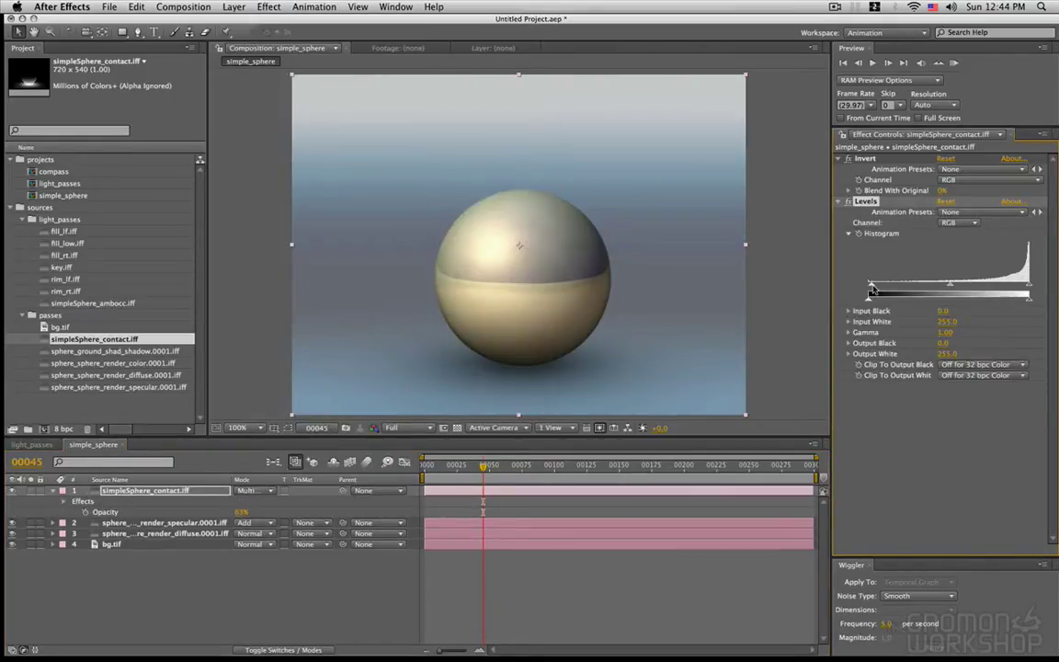
drag(871, 289, 878, 289)
mouse_move(951, 286)
mouse_down()
mouse_move(918, 288)
mouse_move(933, 289)
mouse_up()
Remove the Levels effect and select the specular pass layer.
key(Delete)
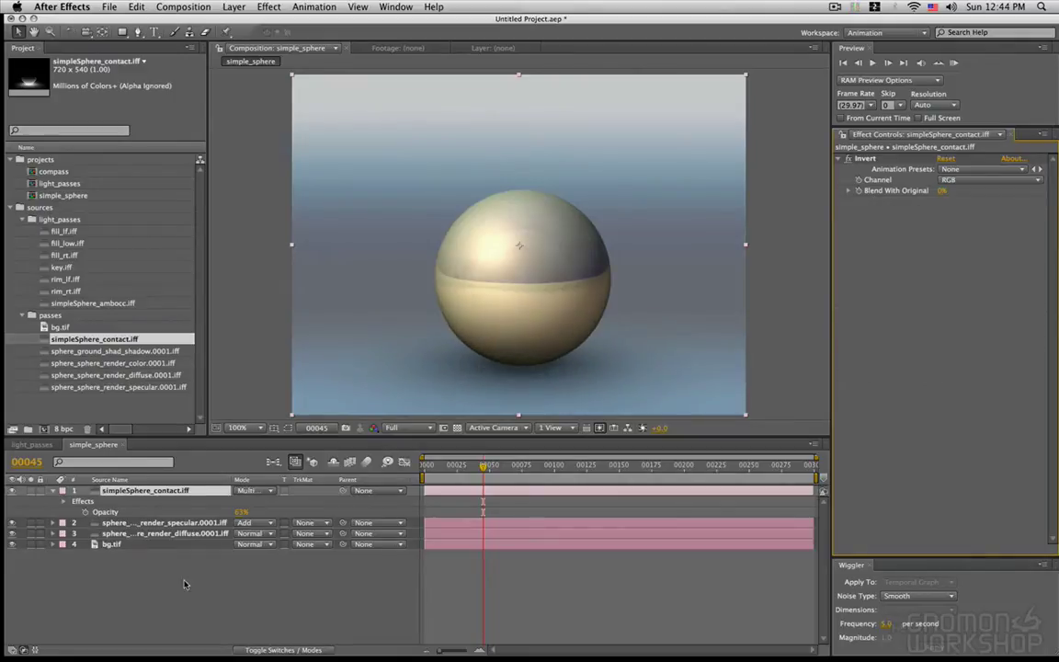
click(243, 578)
click(218, 523)
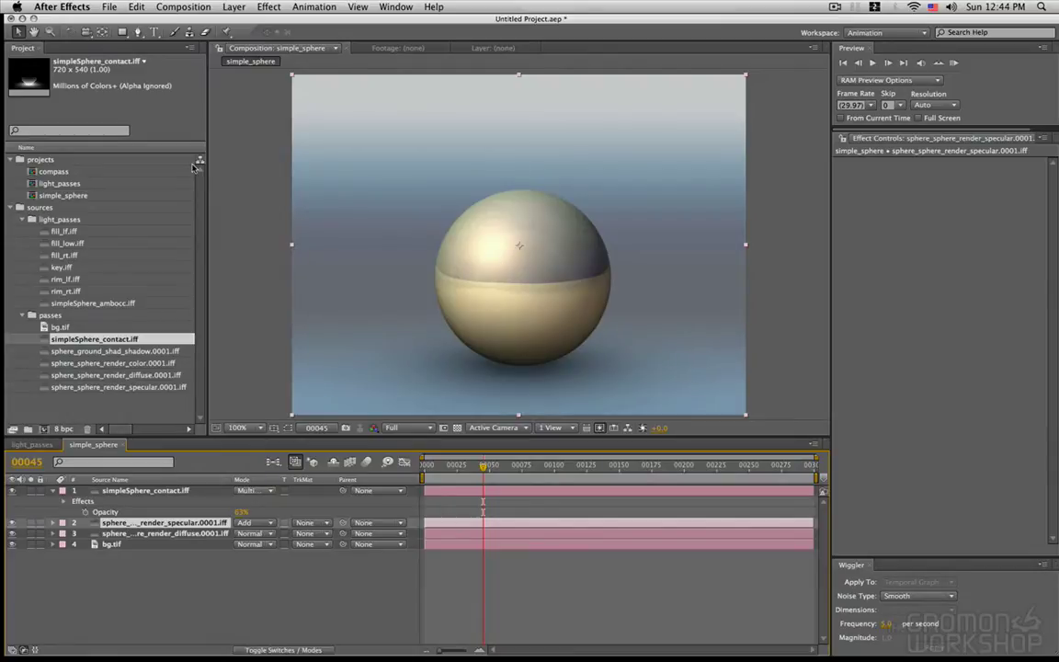
Set the specular layer to 86% opacity and add Hue/Saturation with Master Hue −73°.
key(alt+shift+t)
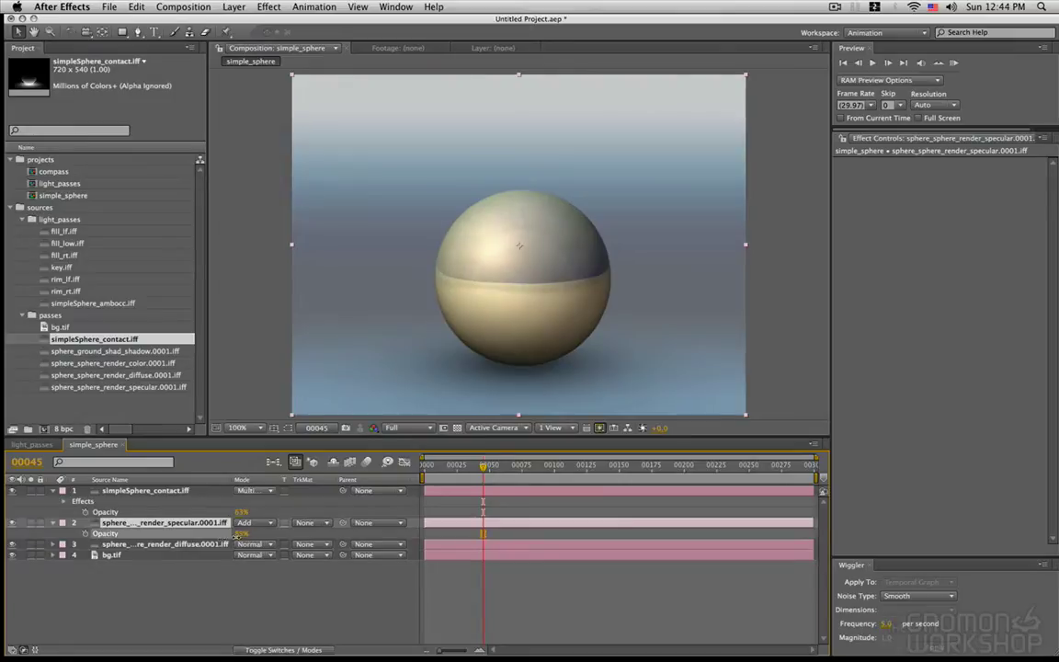
click(269, 7)
mouse_move(313, 113)
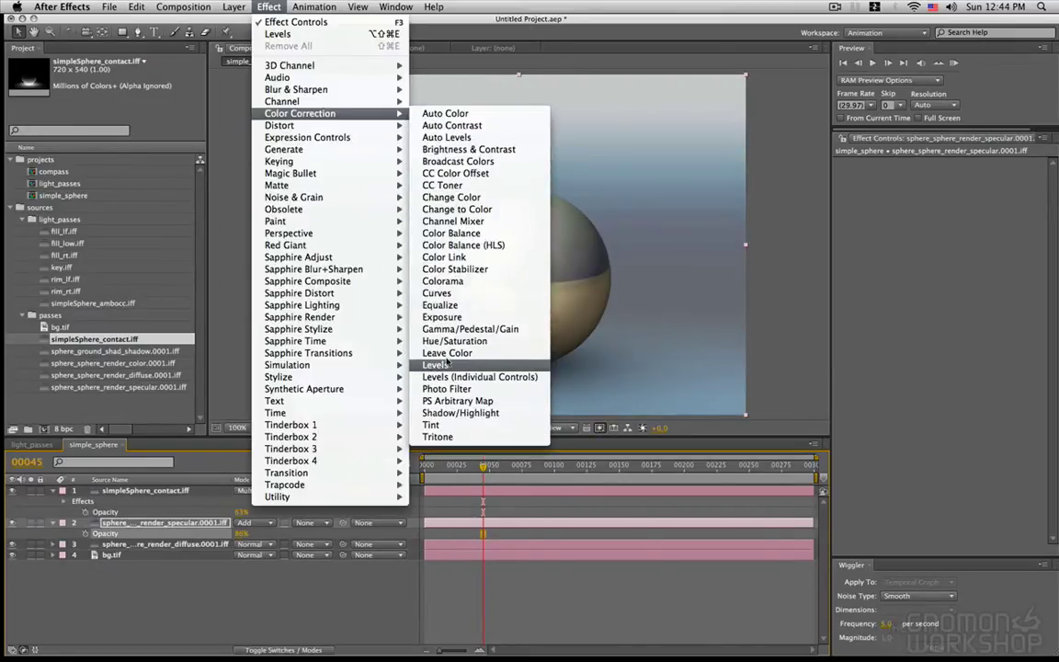
click(492, 342)
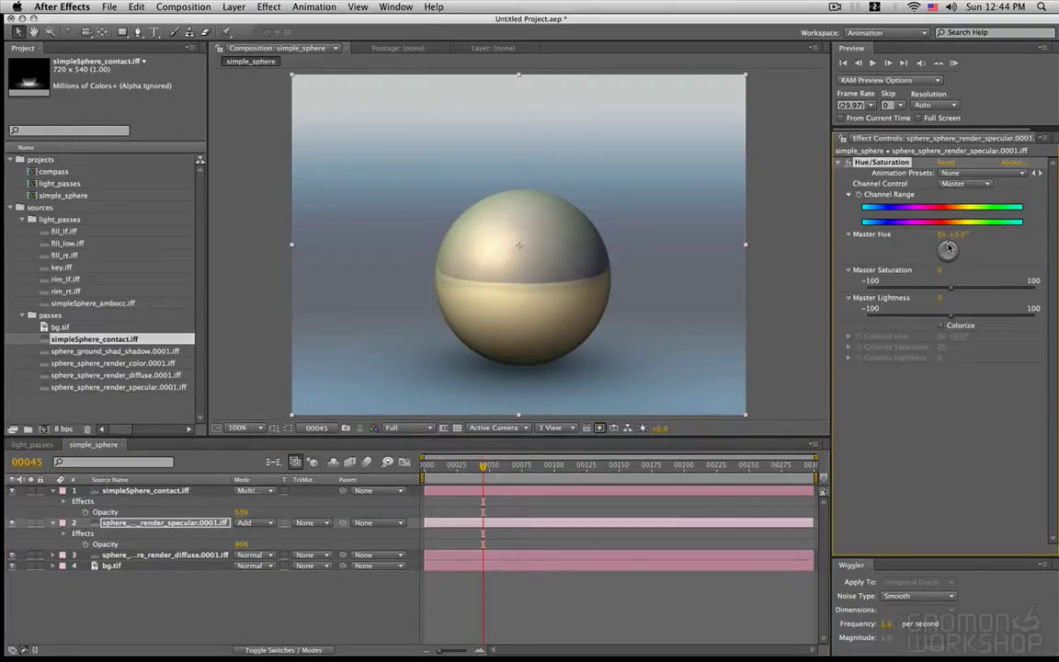
mouse_move(956, 256)
mouse_down()
mouse_move(939, 254)
mouse_move(945, 239)
mouse_up()
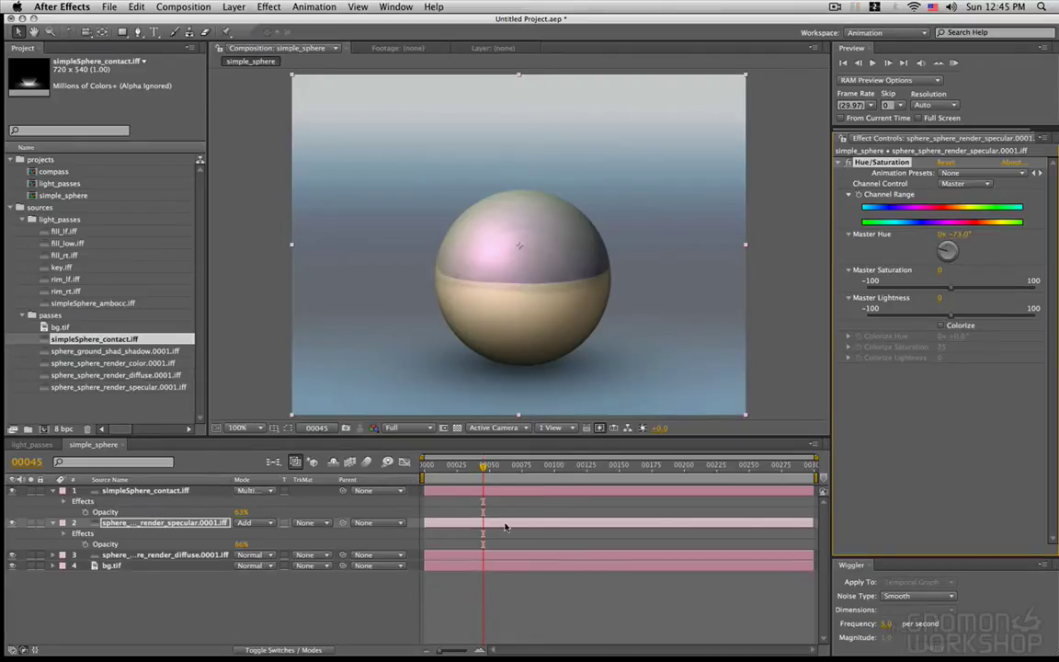
click(166, 556)
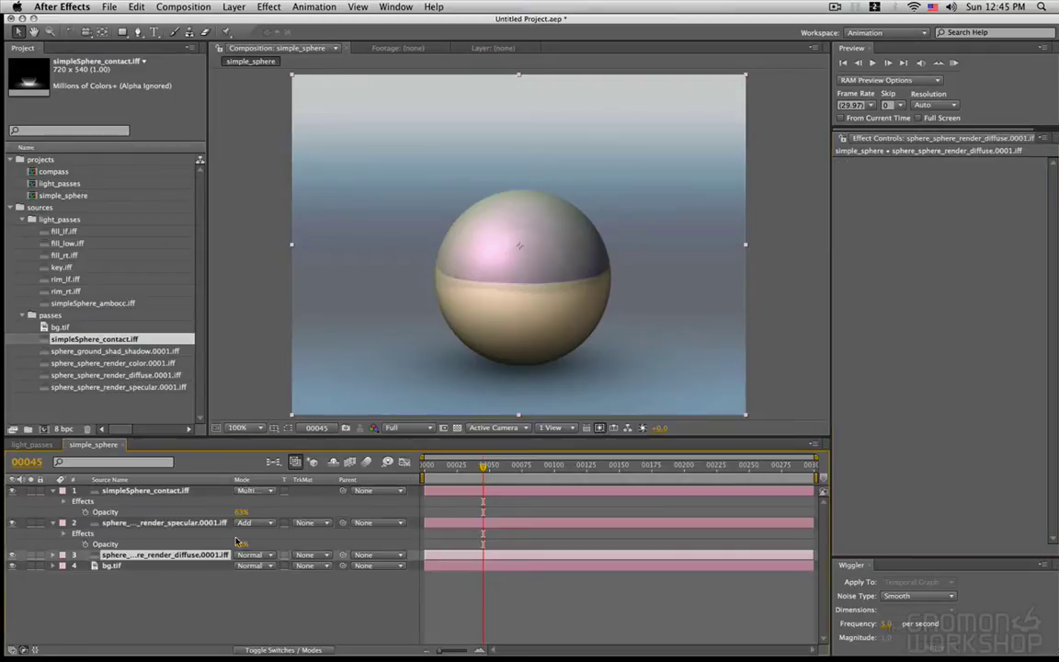
click(269, 6)
click(354, 34)
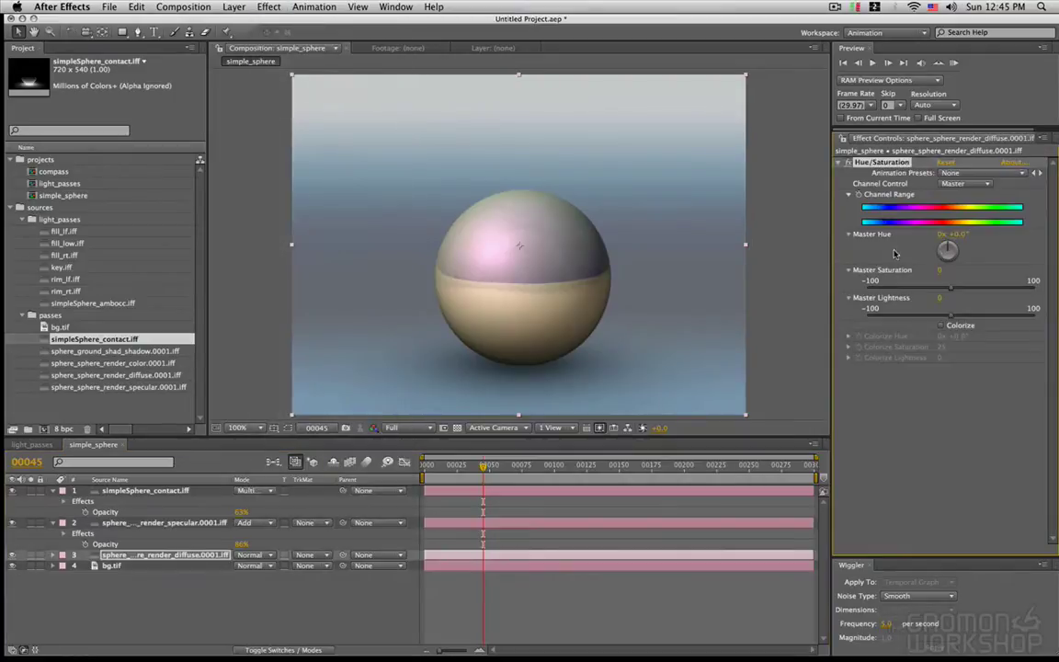
drag(942, 251, 905, 218)
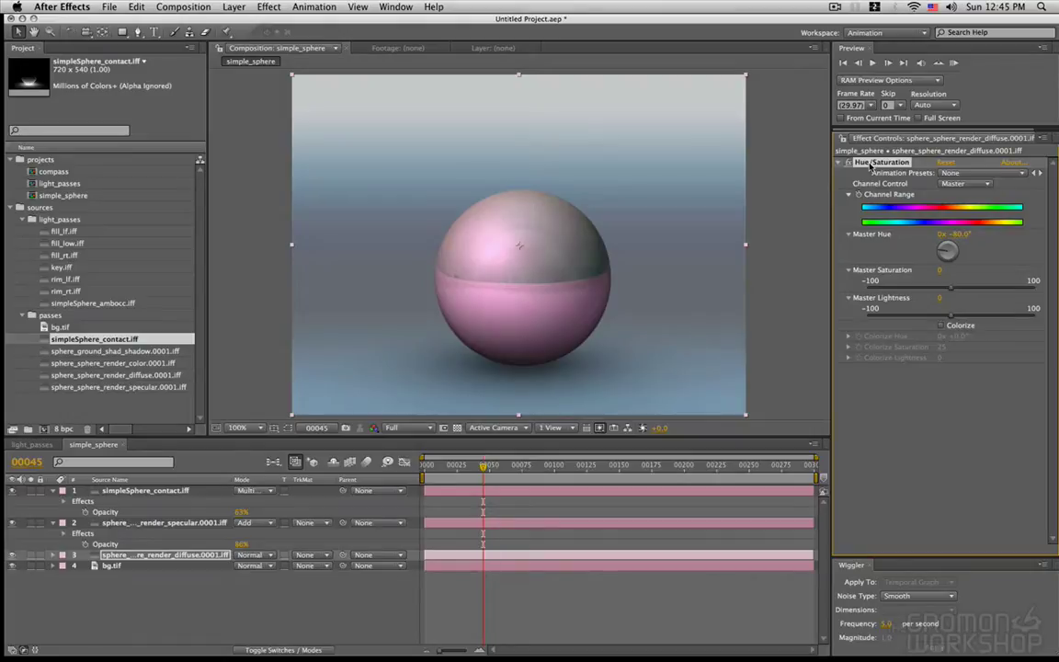
key(Delete)
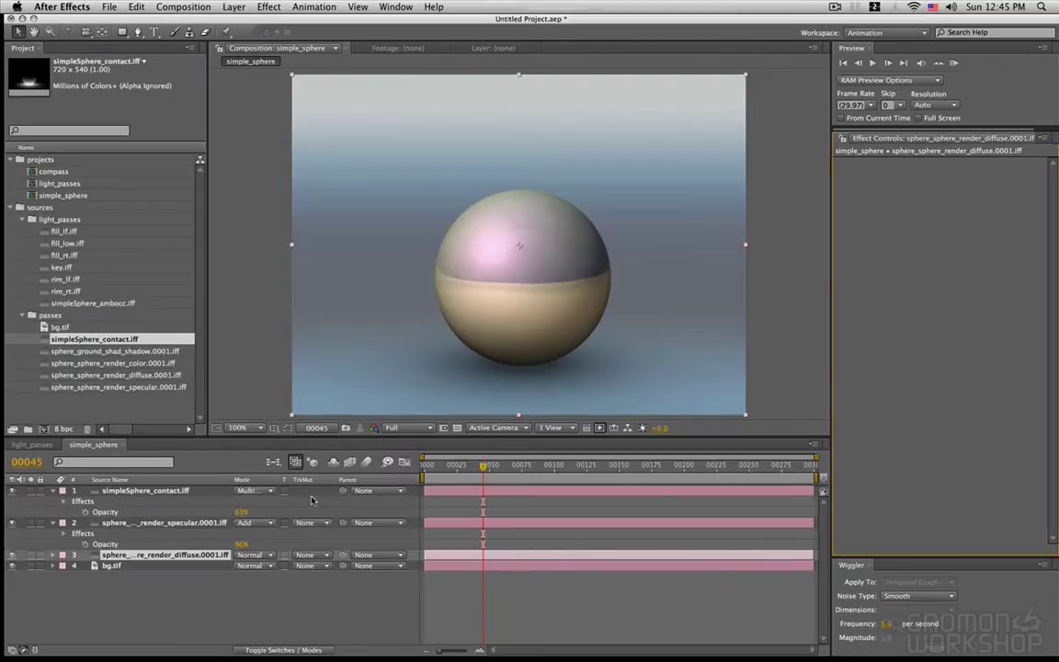
In light_passes, create a full-frame black solid, Black Solid 1, after one cancelled attempt.
click(35, 445)
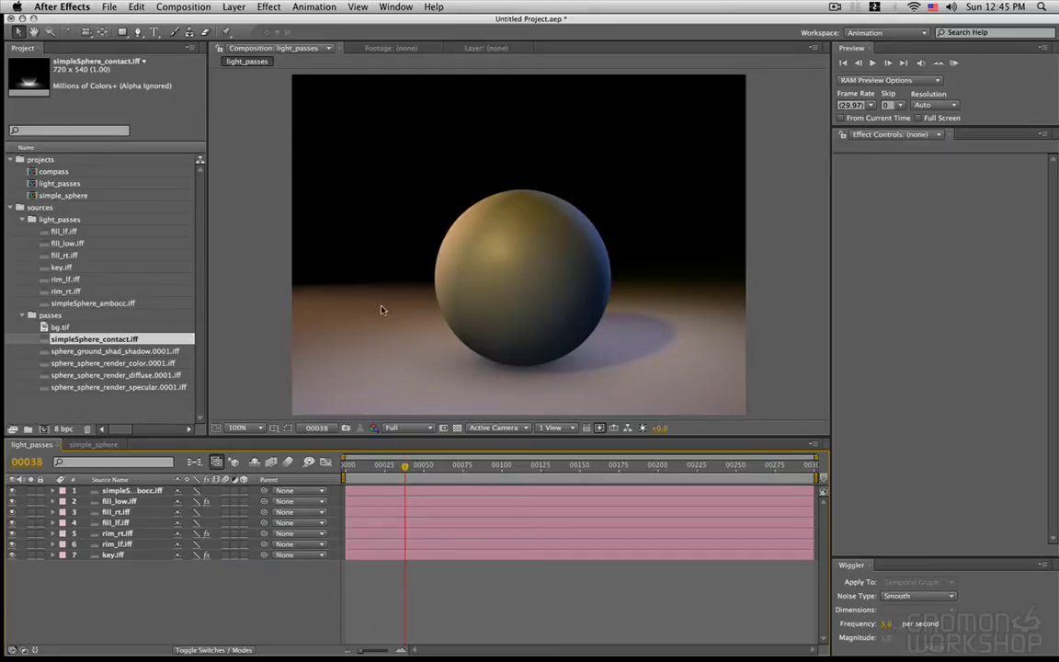
click(234, 6)
mouse_move(303, 21)
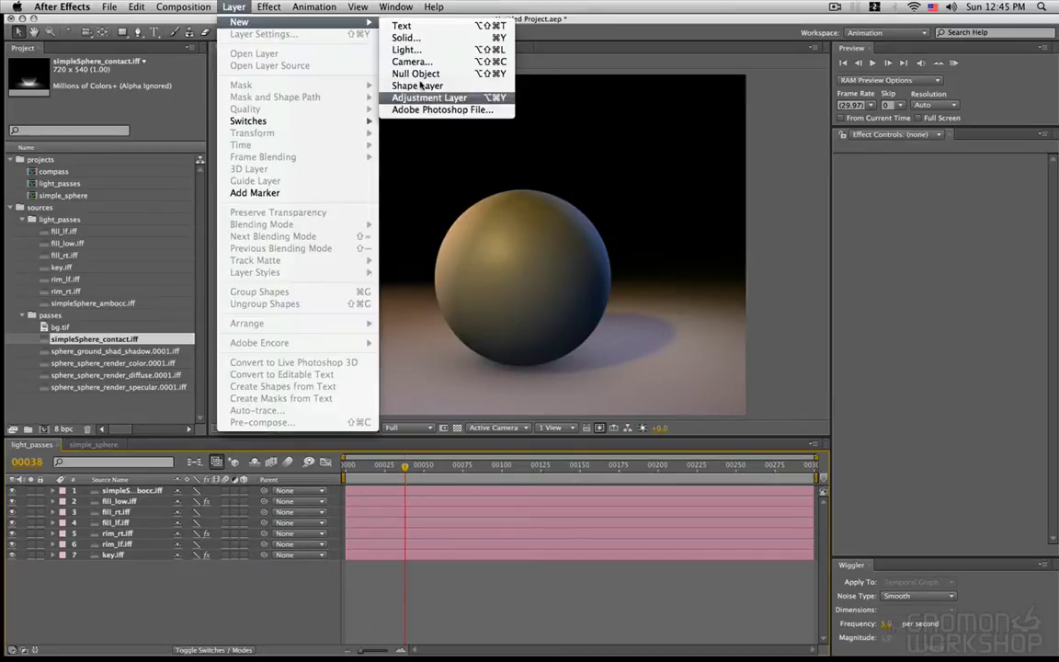
click(406, 38)
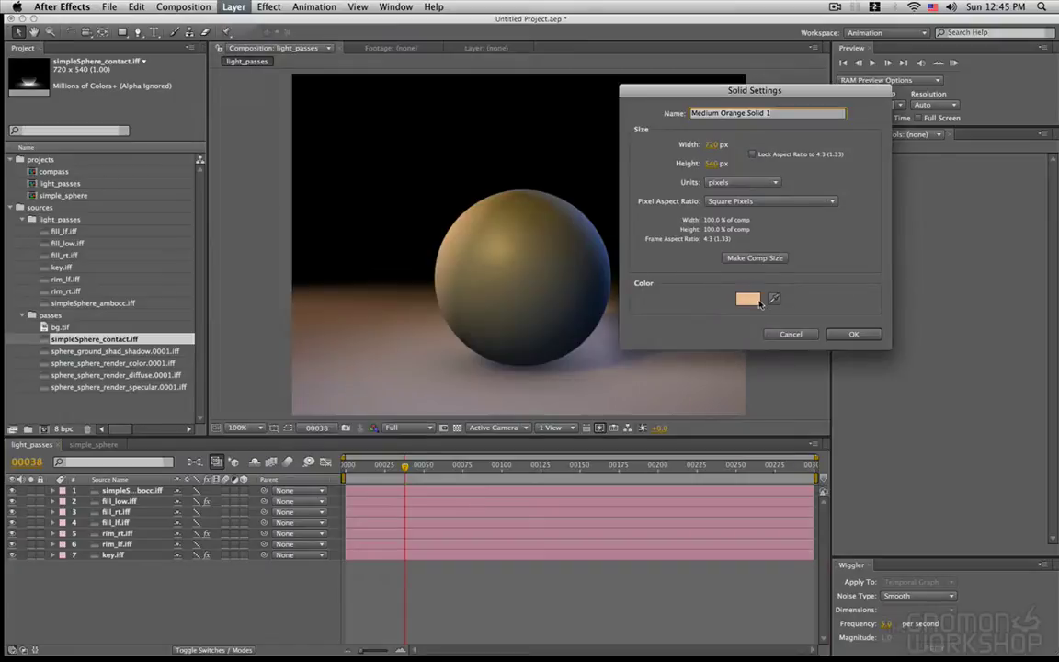
click(747, 299)
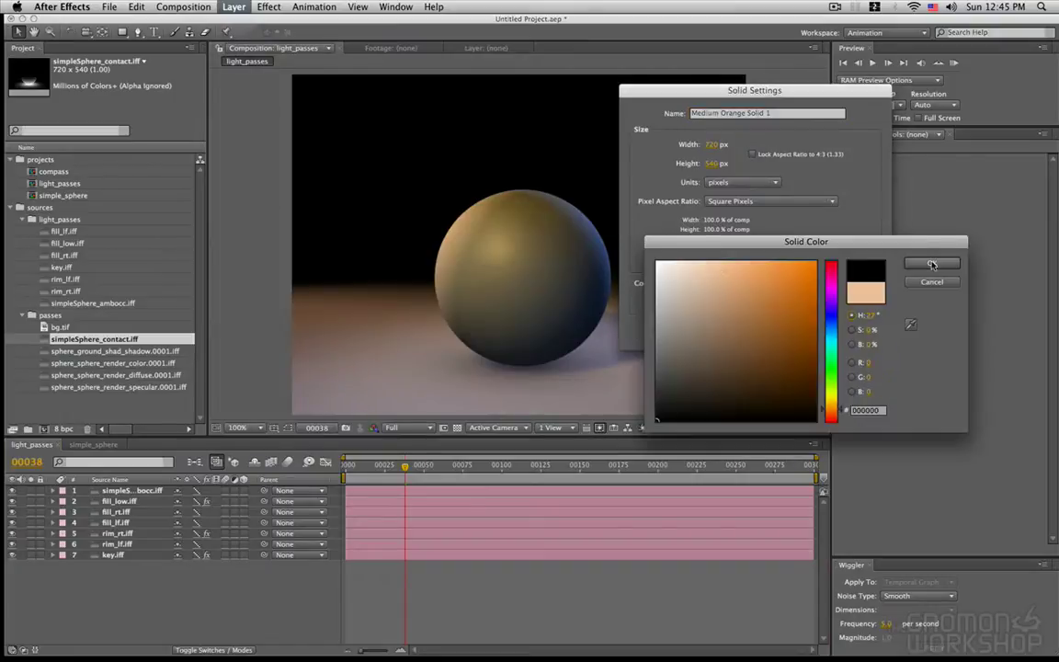
key(Return)
click(791, 334)
click(234, 7)
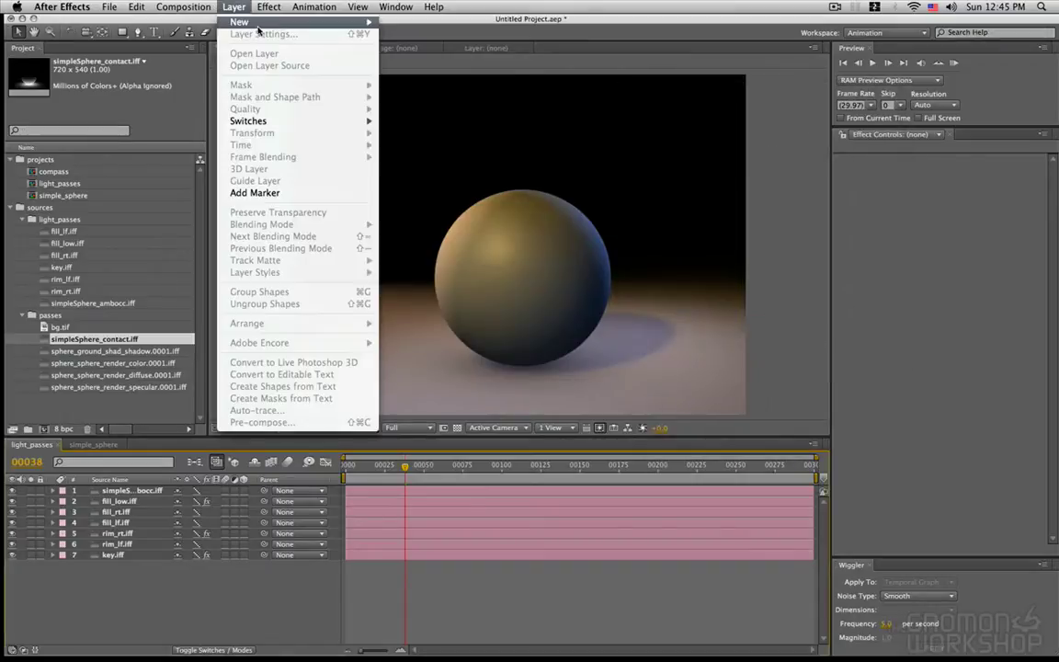
mouse_move(276, 13)
click(437, 53)
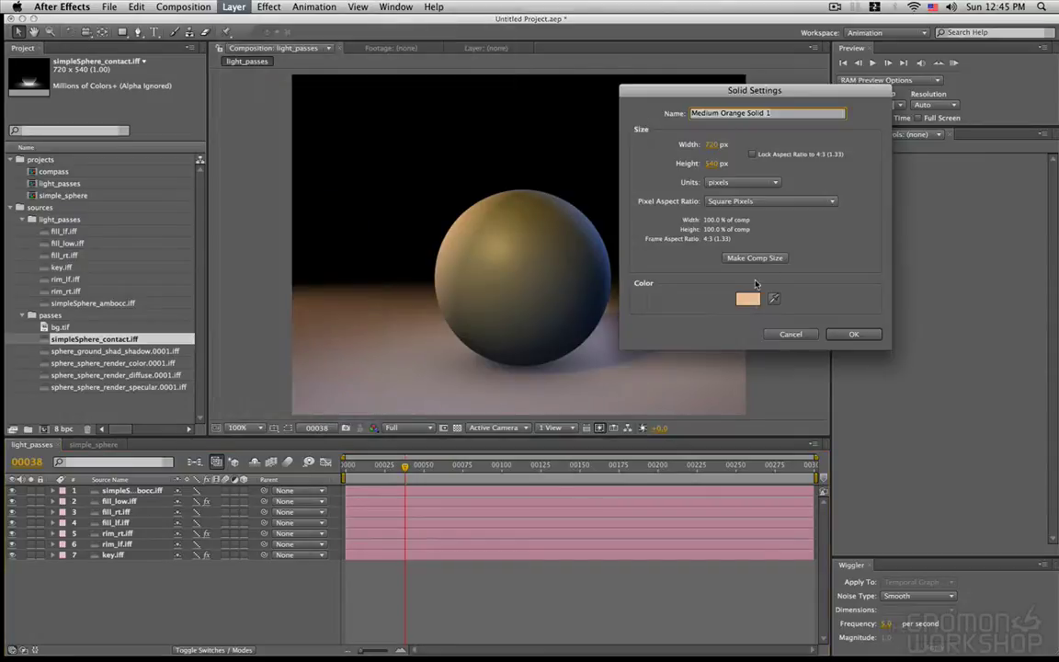
click(748, 299)
key(Return)
key(Return)
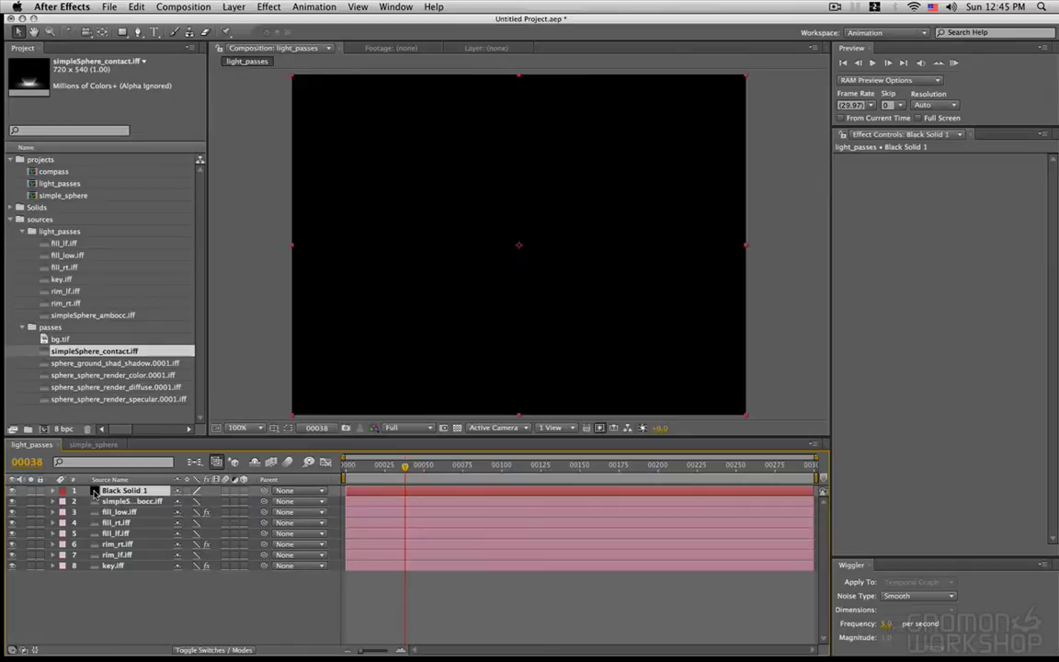
Open Black Solid 1 in the Layer panel and brush-paint the stick figure's first strokes.
double_click(108, 492)
click(175, 33)
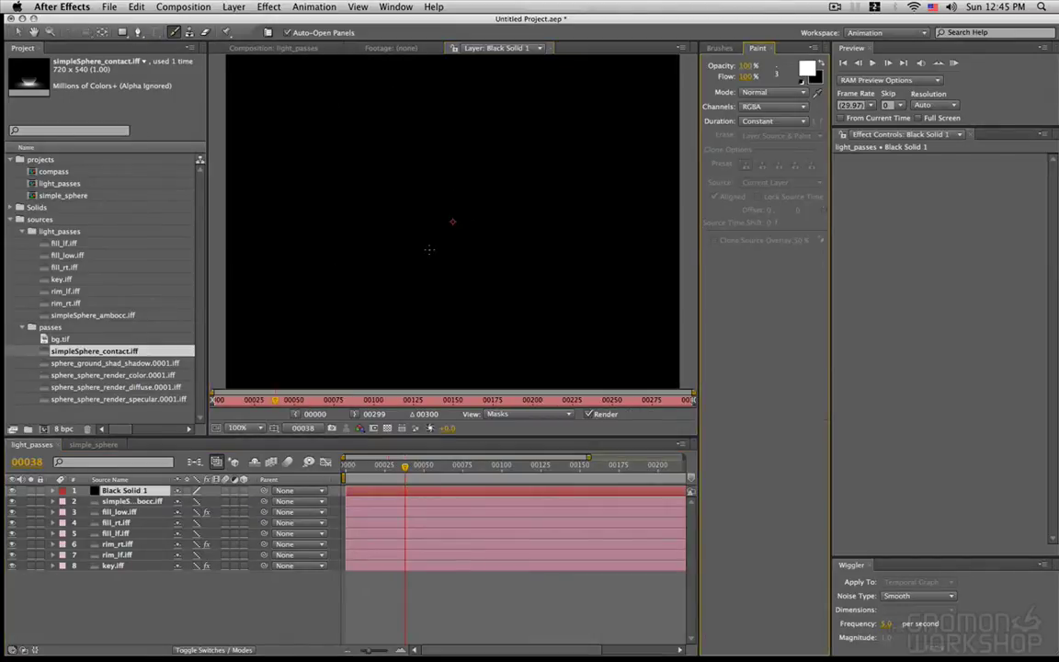
mouse_move(426, 272)
mouse_down()
mouse_move(433, 237)
mouse_move(438, 273)
mouse_up()
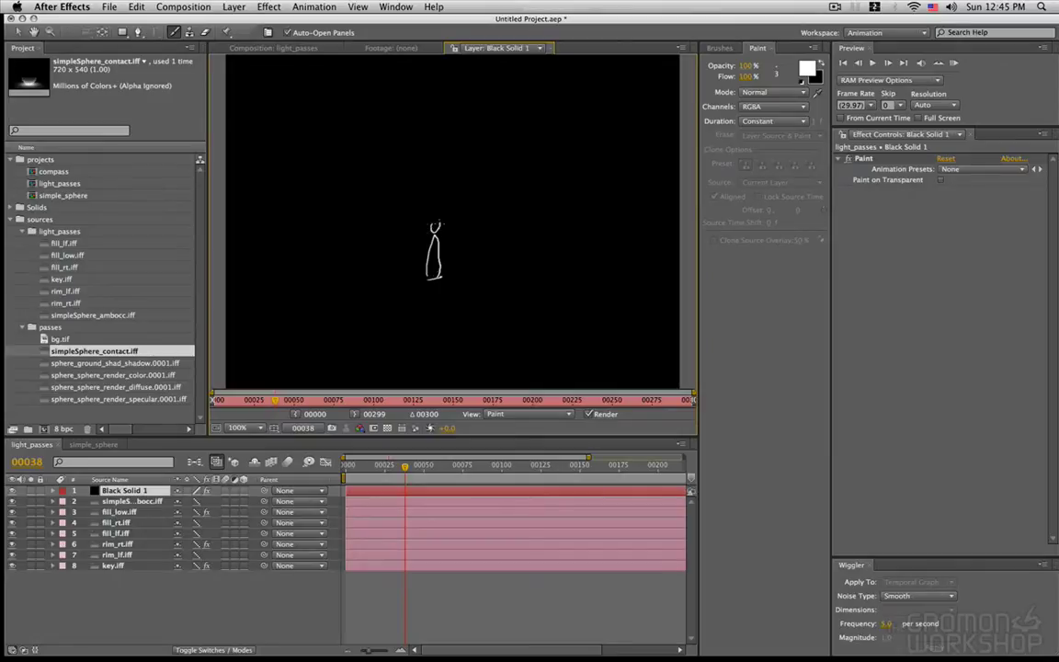
drag(501, 167, 497, 172)
mouse_move(515, 157)
mouse_down()
mouse_move(516, 175)
mouse_move(477, 198)
mouse_up()
Paint a label start, thicken the figure's body, and sketch arrows and the left fill light label.
mouse_move(535, 156)
mouse_down()
mouse_move(557, 186)
mouse_move(574, 154)
mouse_move(581, 159)
mouse_up()
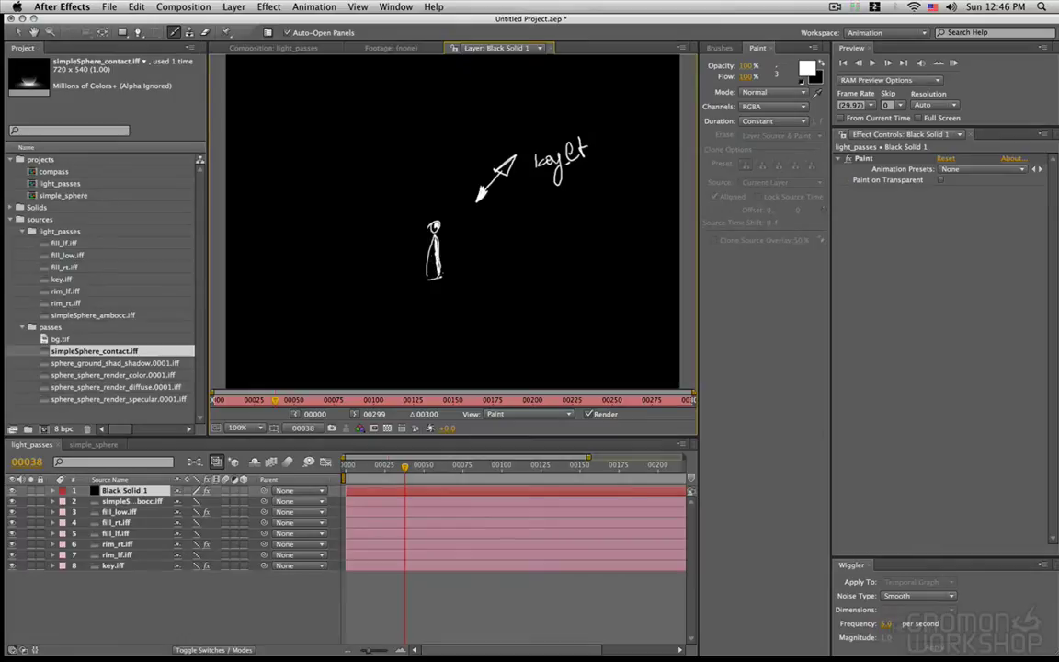
drag(436, 239, 436, 260)
mouse_move(430, 312)
mouse_down()
mouse_move(406, 334)
mouse_move(384, 306)
mouse_move(402, 296)
mouse_up()
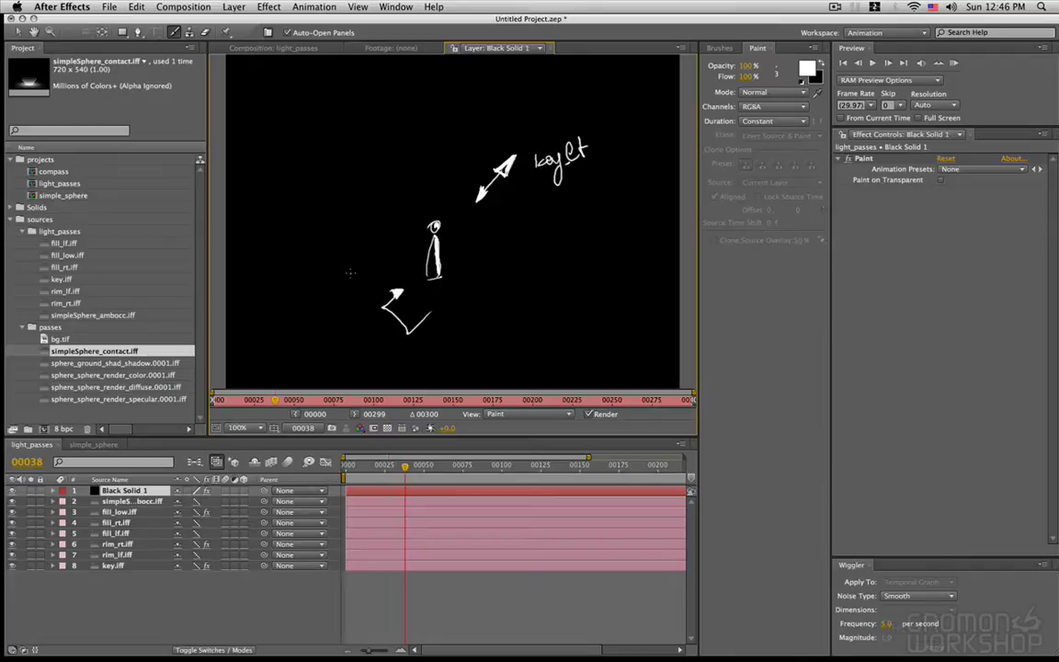
drag(342, 279, 398, 270)
mouse_move(281, 280)
mouse_down()
mouse_move(284, 306)
mouse_move(315, 317)
mouse_move(320, 306)
mouse_move(340, 325)
mouse_up()
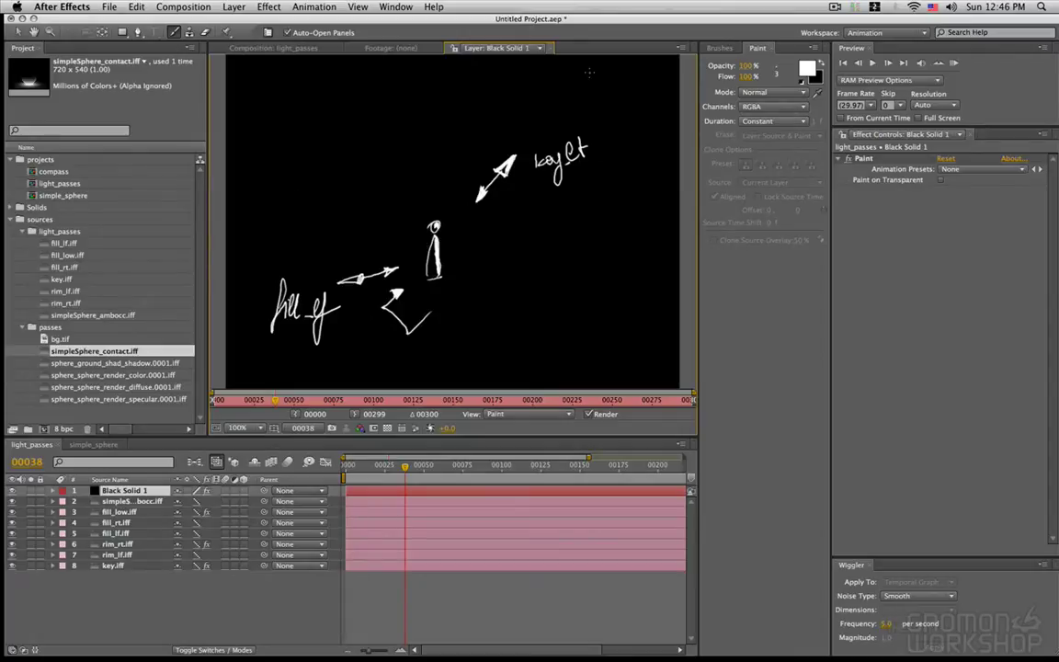
Undo stray strokes and complete the key.rt label above the figure.
key(super+z)
key(super+z)
mouse_move(572, 163)
mouse_down()
mouse_move(585, 149)
mouse_move(591, 164)
mouse_move(598, 134)
mouse_up()
key(super+z)
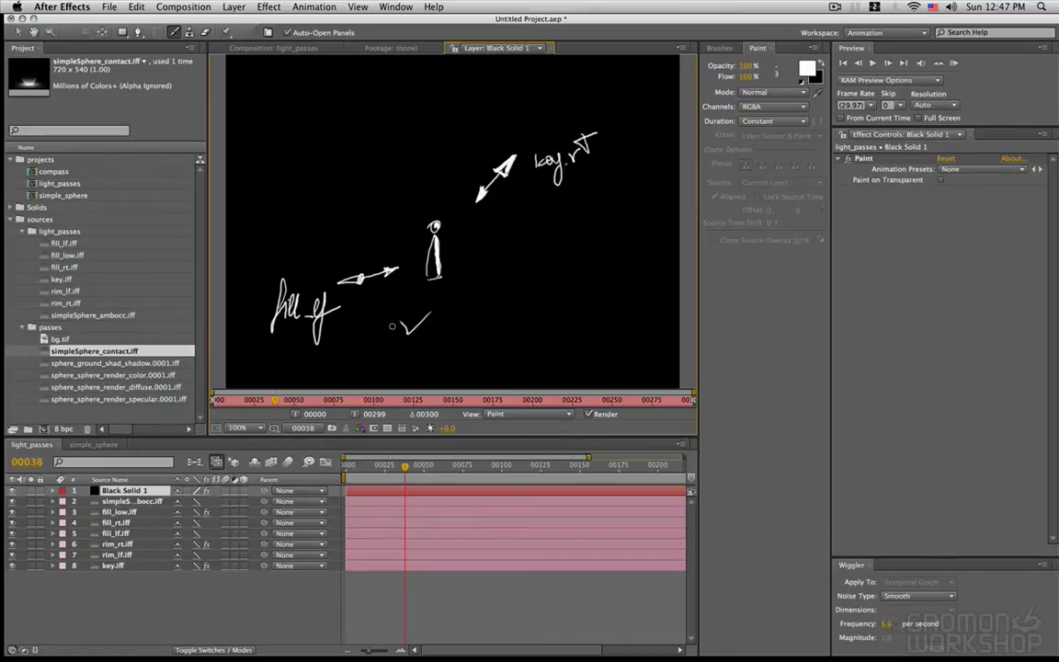
key(super+z)
key(super+z)
Paint a right arrow labelled fill_rt and an upward arrow labelled bounce_bt below.
mouse_move(506, 268)
mouse_down()
mouse_move(541, 269)
mouse_move(475, 268)
mouse_up()
mouse_move(554, 277)
mouse_down()
mouse_move(597, 291)
mouse_move(634, 271)
mouse_up()
drag(628, 264, 627, 288)
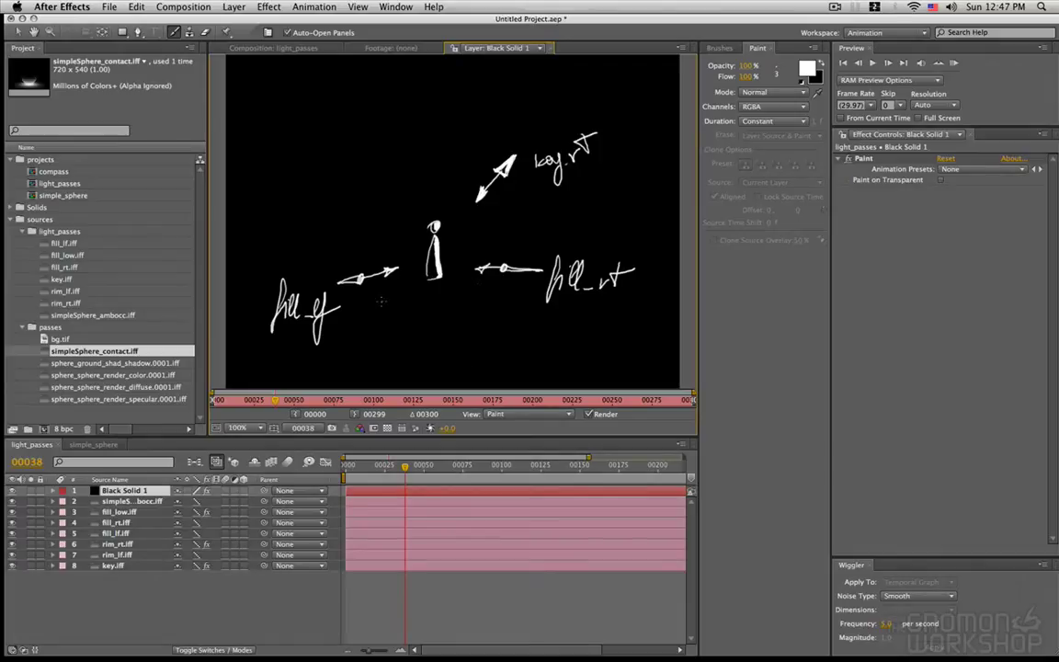
mouse_move(432, 346)
mouse_down()
mouse_move(444, 347)
mouse_move(440, 310)
mouse_move(445, 321)
mouse_up()
mouse_move(453, 362)
mouse_down()
mouse_move(462, 372)
mouse_move(545, 364)
mouse_up()
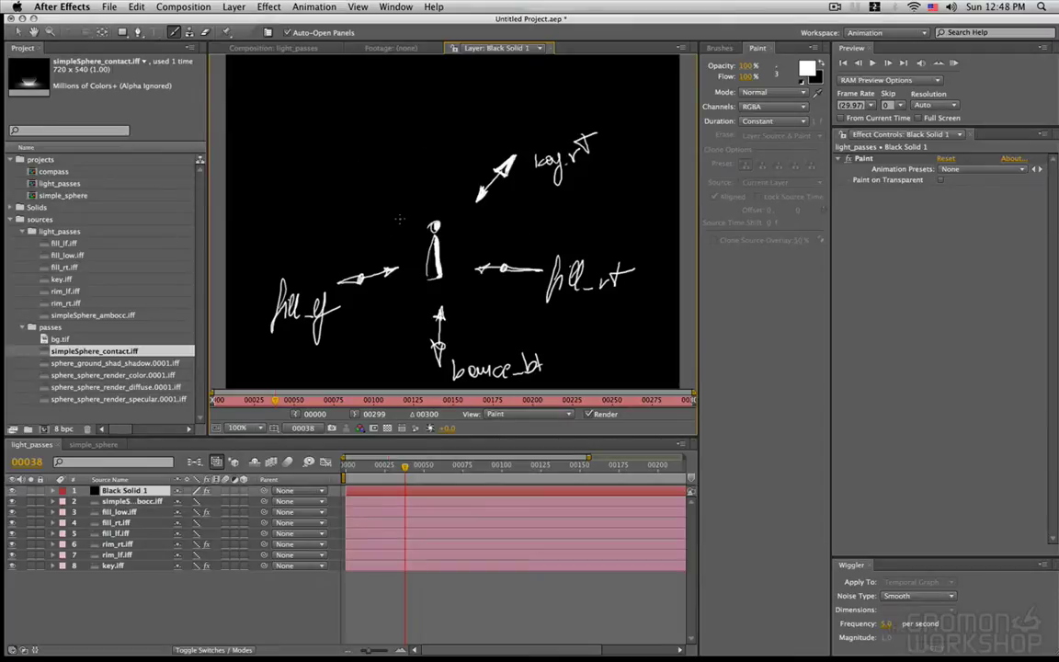
Paint the 'rim_lf' and 'rim_rt' labels above the figure with the Brush tool.
mouse_move(402, 212)
mouse_down()
mouse_move(411, 222)
mouse_move(391, 220)
mouse_up()
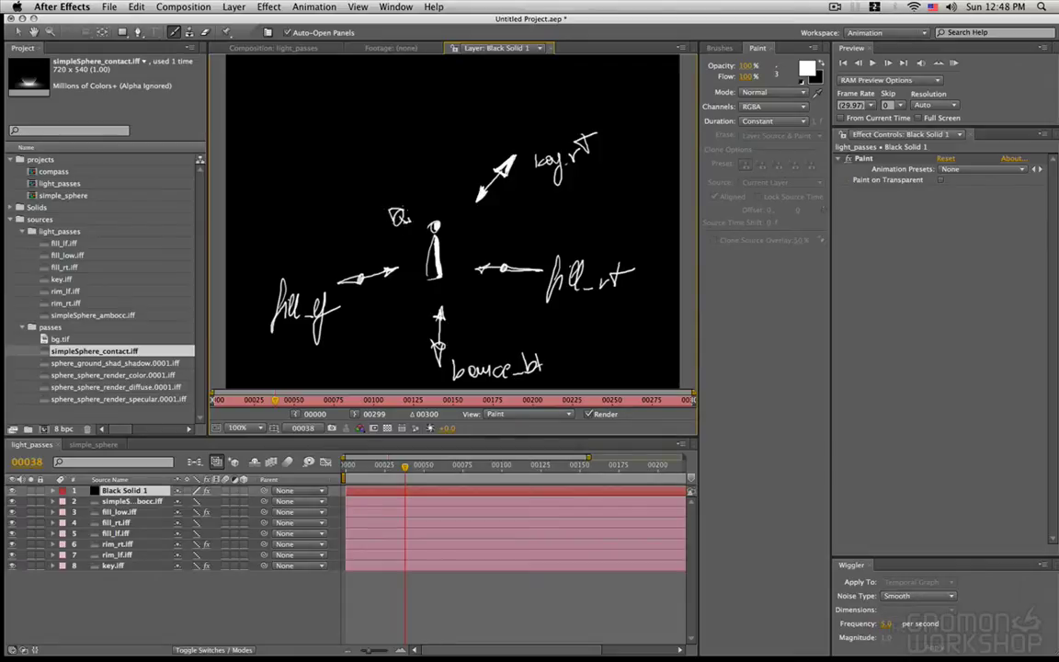
mouse_move(357, 186)
mouse_down()
mouse_move(390, 190)
mouse_move(375, 176)
mouse_move(399, 188)
mouse_move(411, 170)
mouse_move(412, 187)
mouse_move(404, 176)
mouse_move(456, 214)
mouse_move(464, 171)
mouse_move(501, 165)
mouse_move(477, 156)
mouse_move(512, 134)
mouse_up()
click(372, 176)
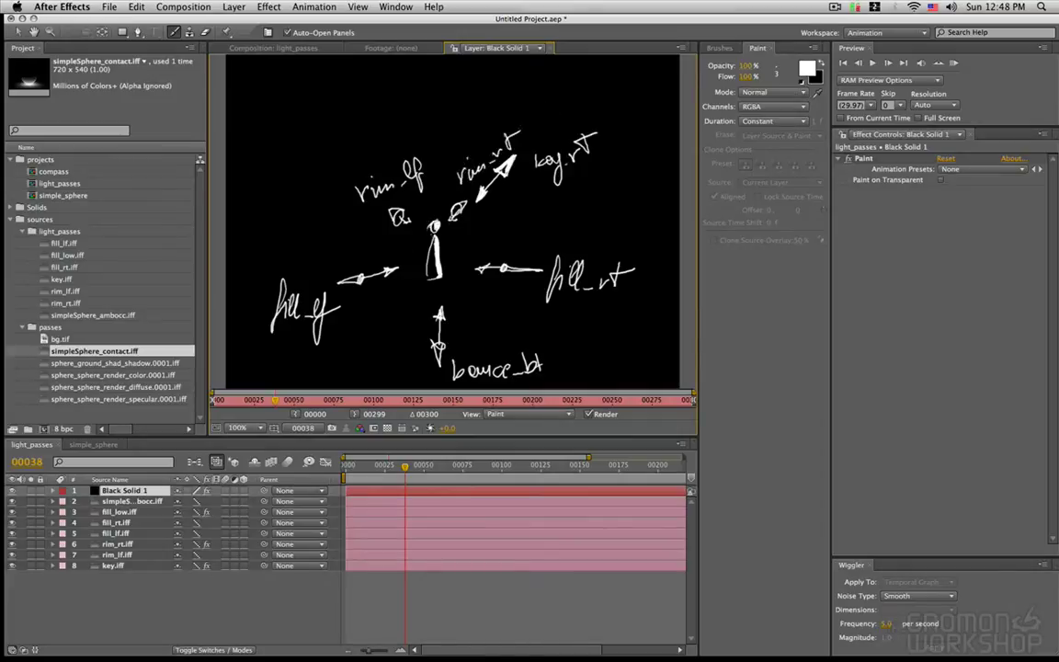
drag(426, 252, 427, 272)
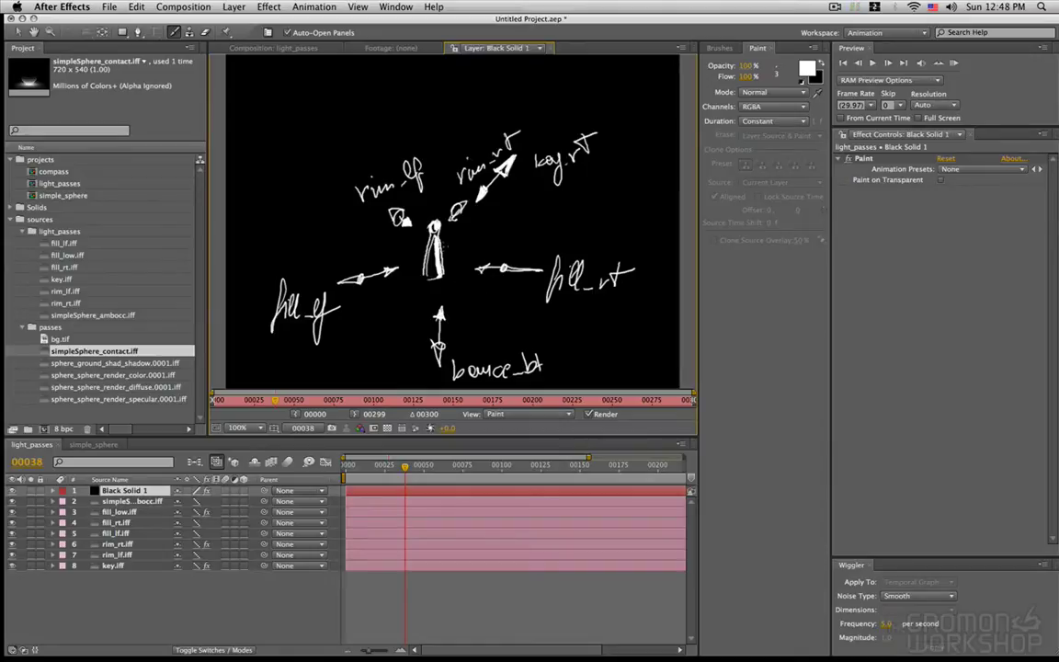
Paint the 'eye-spec_rt' label below the figure and begin an 'eye-spec' label to its left.
mouse_move(444, 232)
mouse_down()
mouse_move(464, 259)
mouse_move(443, 226)
mouse_up()
mouse_move(480, 281)
mouse_down()
mouse_move(509, 327)
mouse_move(518, 309)
mouse_move(558, 316)
mouse_up()
drag(568, 310, 607, 311)
drag(604, 301, 614, 301)
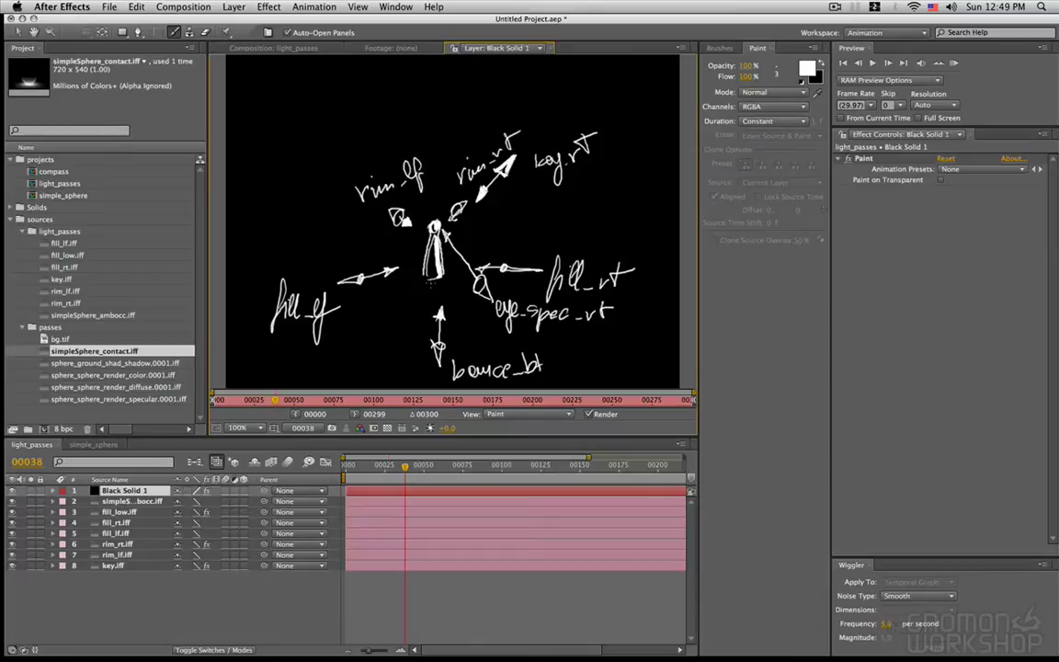
drag(433, 297, 464, 292)
drag(430, 249, 428, 273)
drag(382, 308, 412, 318)
drag(417, 307, 450, 317)
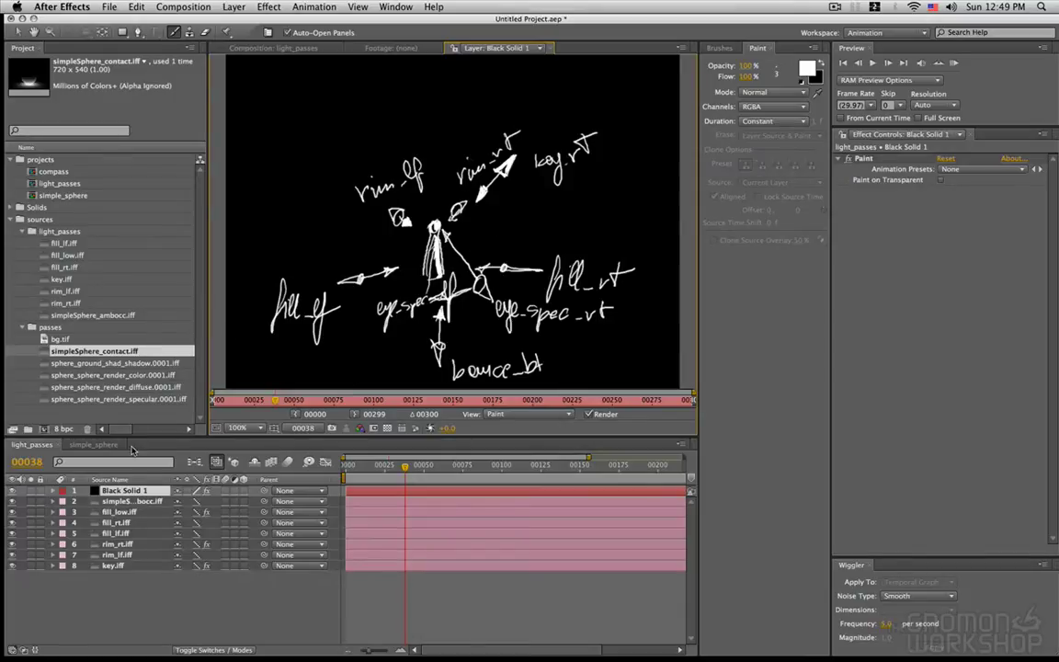
Switch to the simple_sphere comp, then return to the light_passes comp.
click(93, 444)
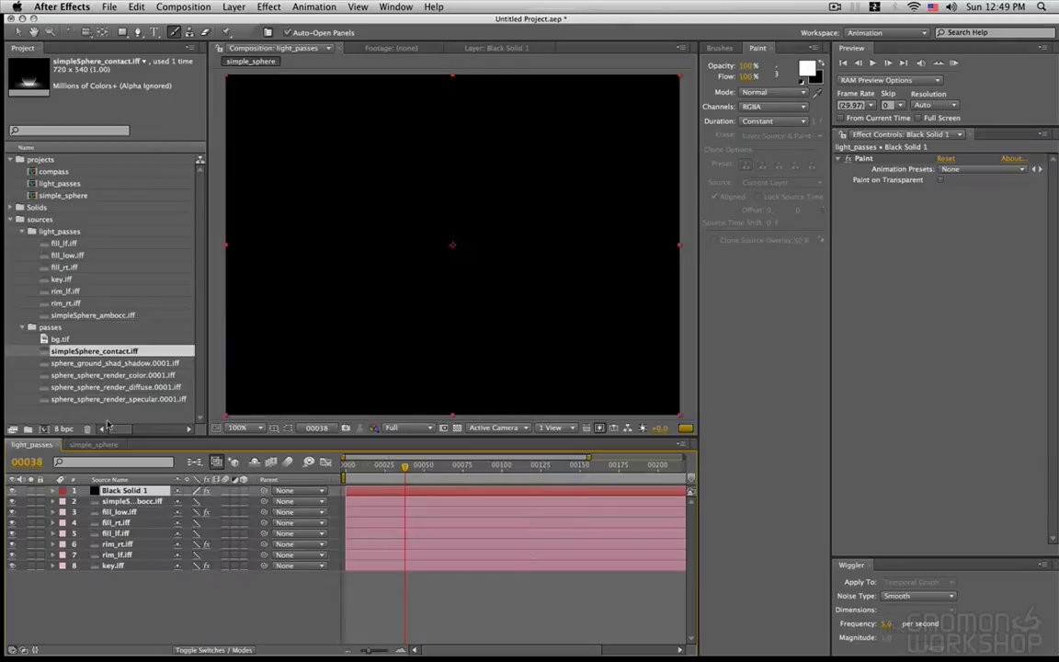
click(31, 444)
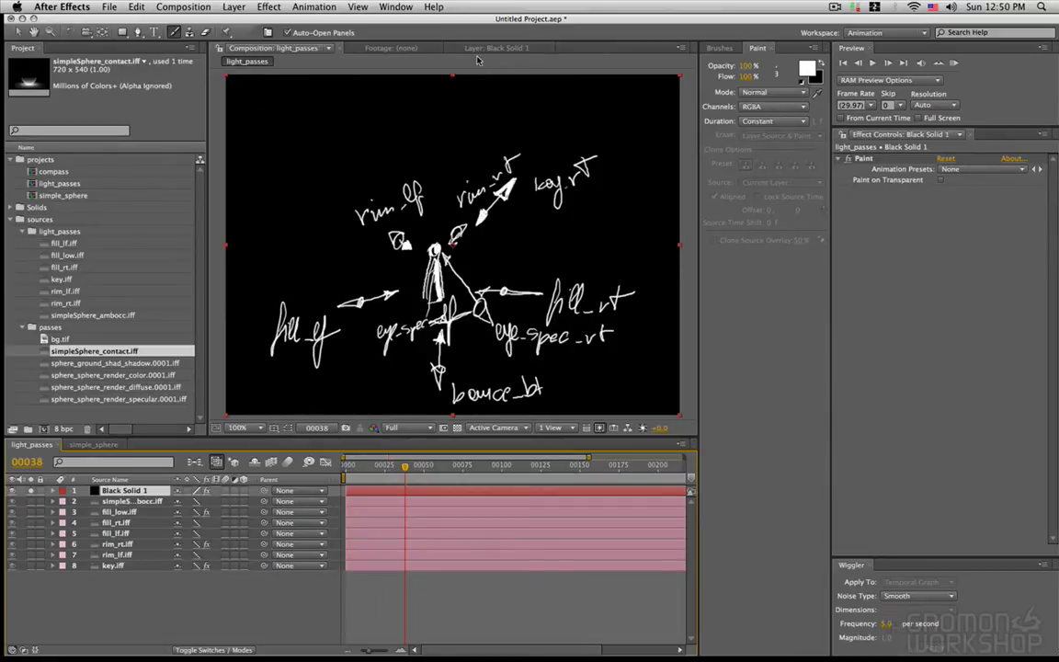
Delete the Black Solid 1 sketch layer and hide every layer except key.iff.
click(32, 494)
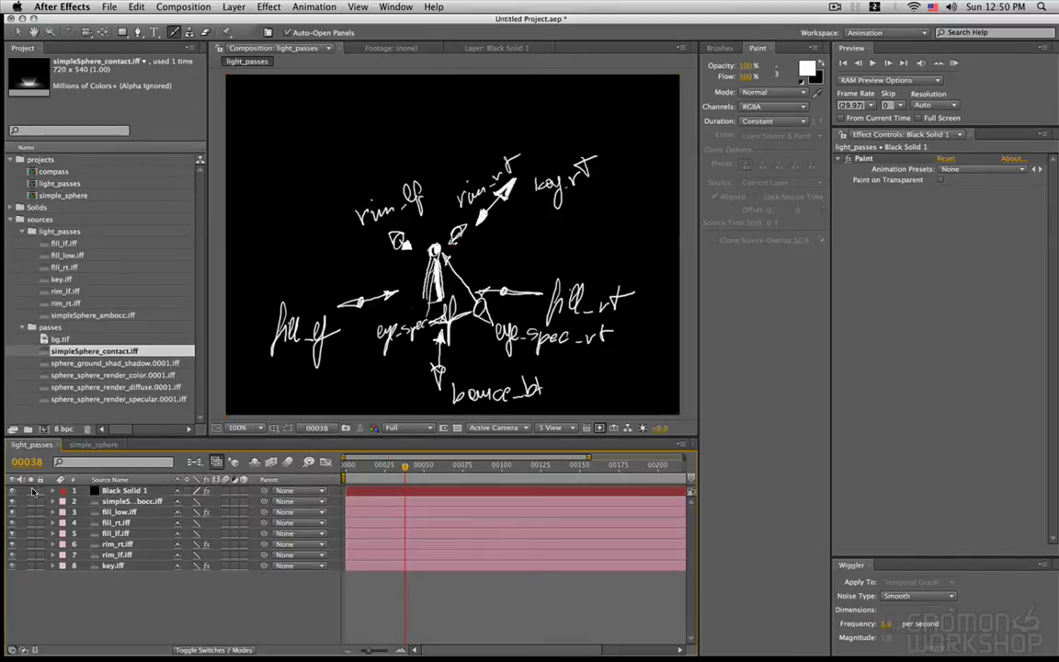
key(Delete)
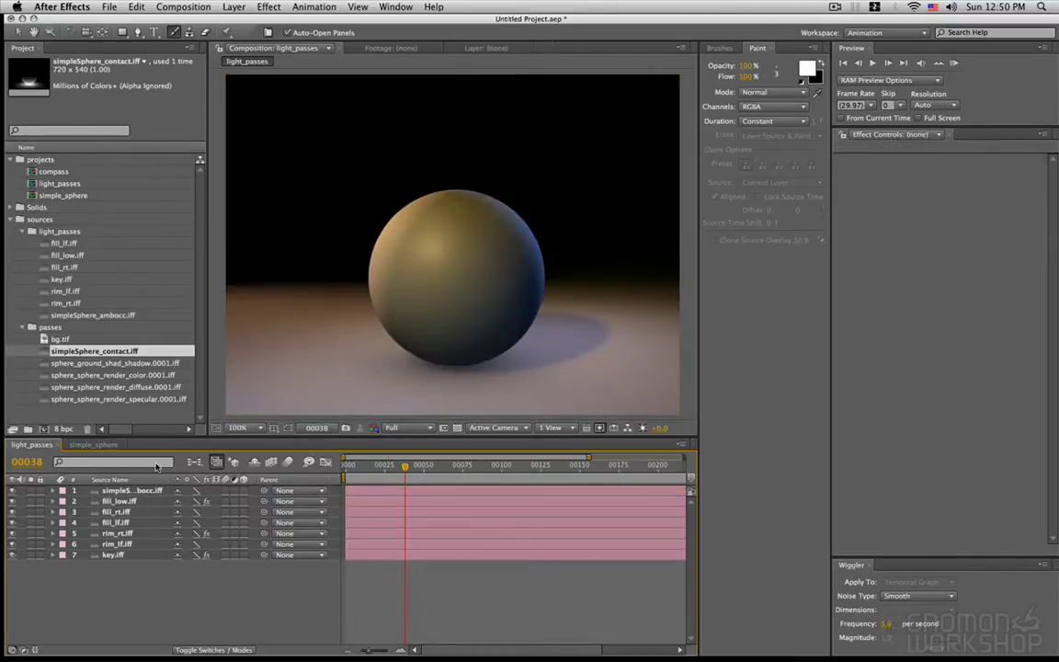
drag(12, 490, 12, 543)
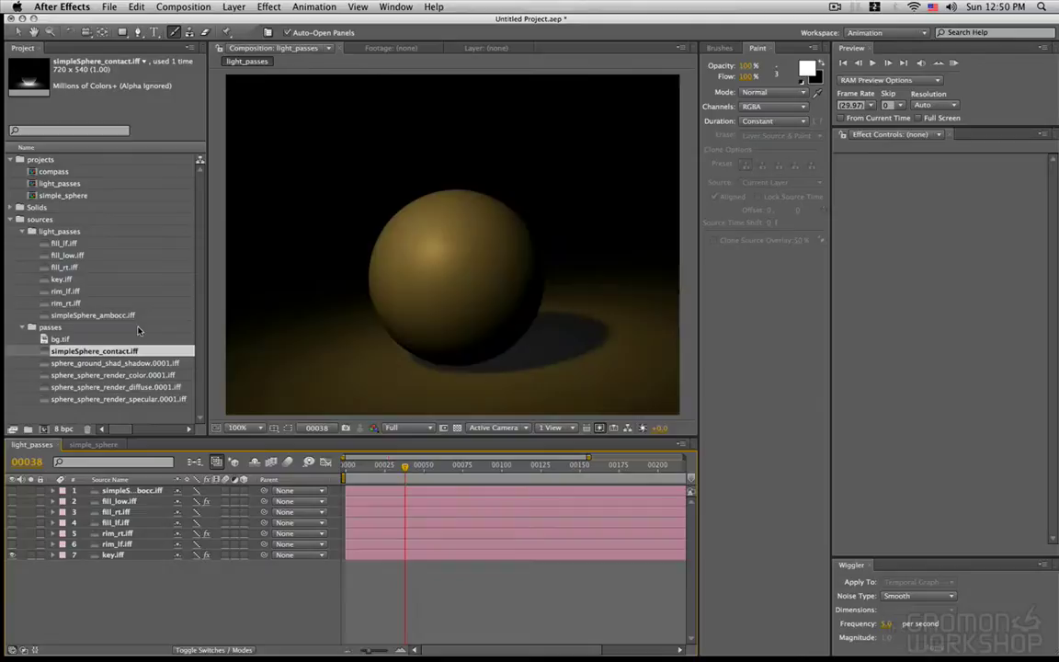
drag(120, 562, 118, 488)
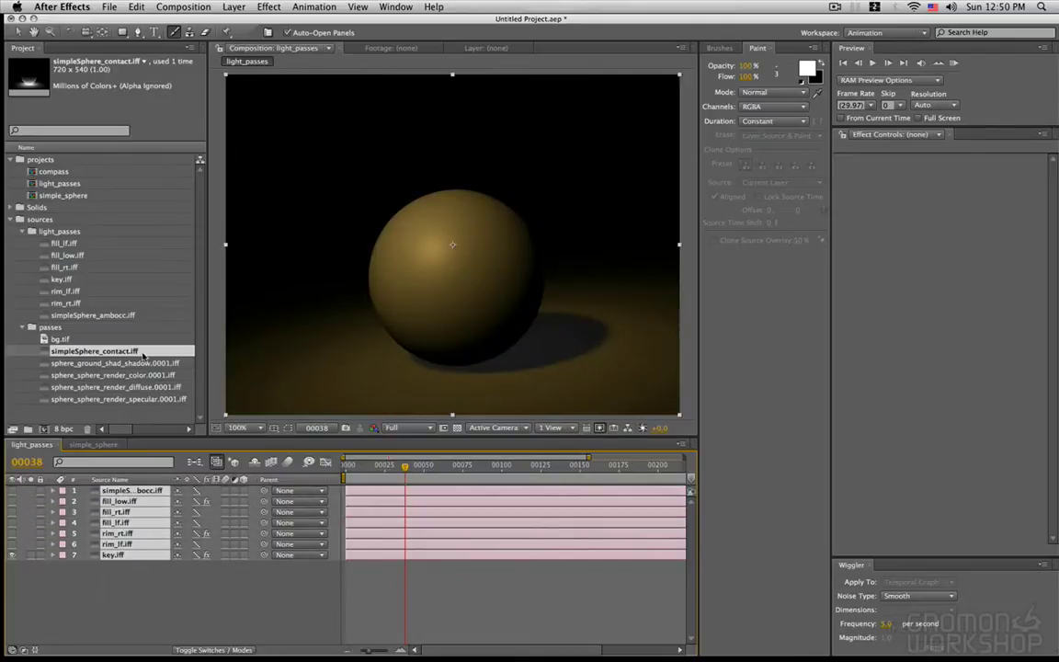
click(96, 577)
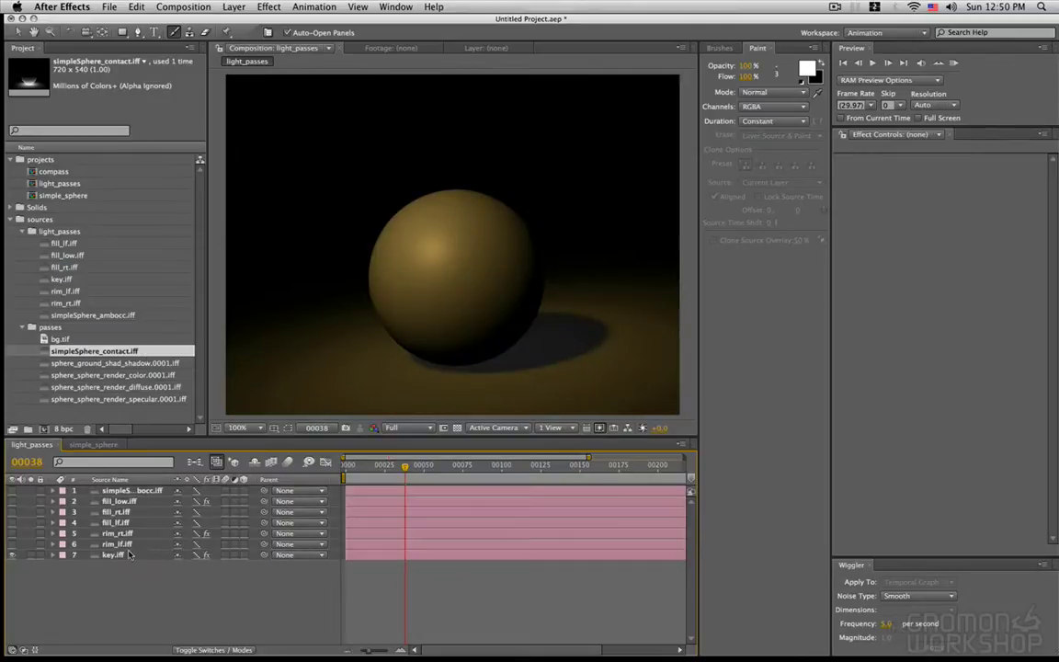
Reset key.iff's Hue/Saturation and rotate Master Hue to -24° for an orange-red tint.
click(130, 554)
click(225, 650)
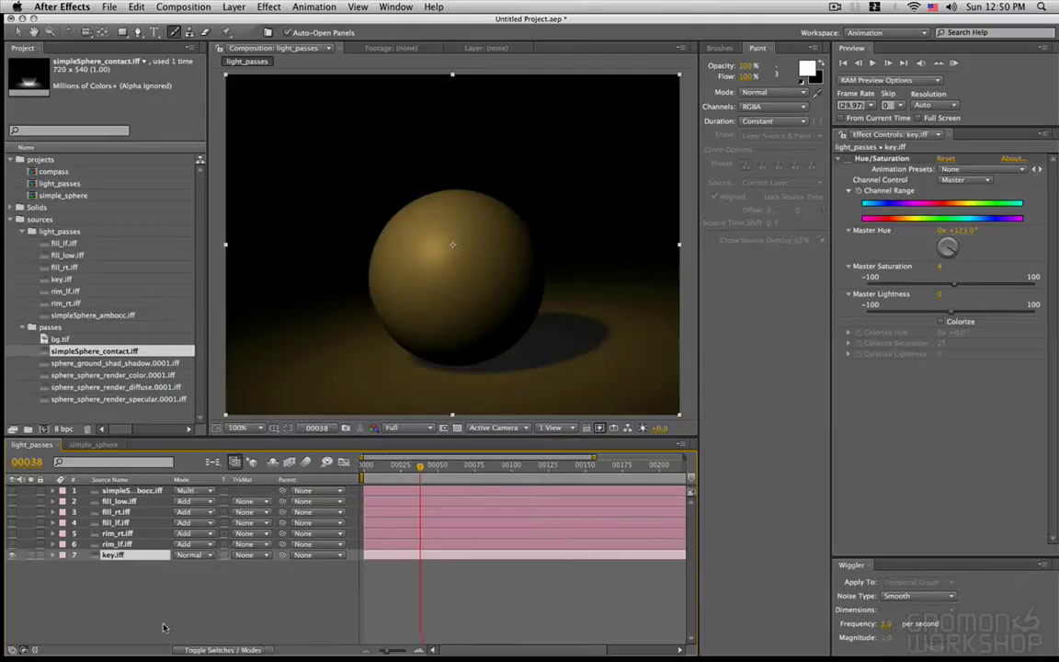
click(114, 544)
shift+click(136, 502)
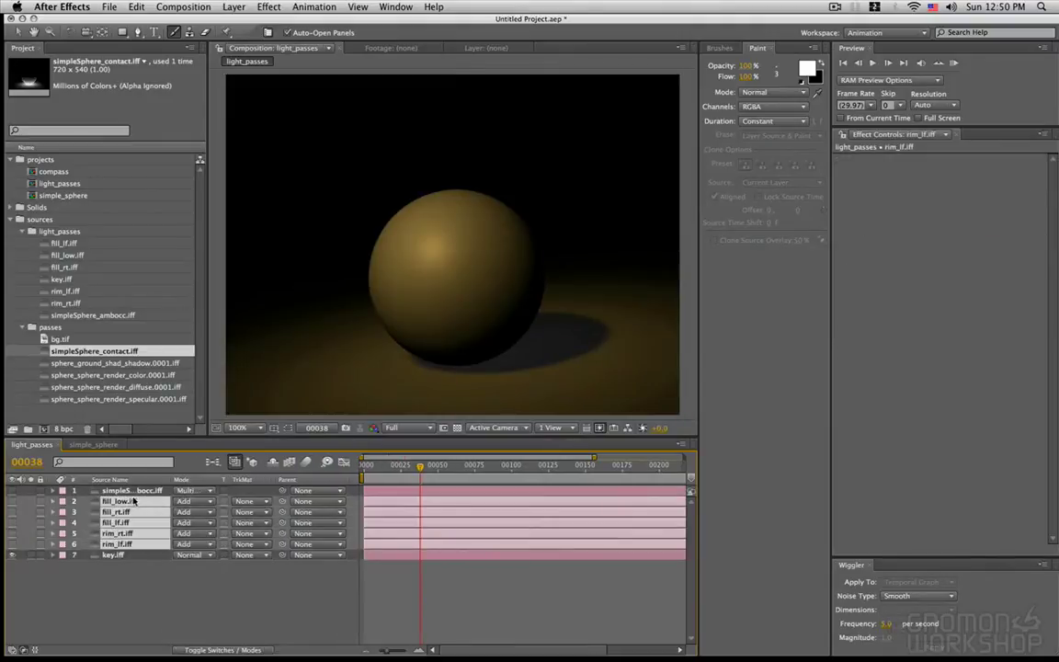
key(super+Down)
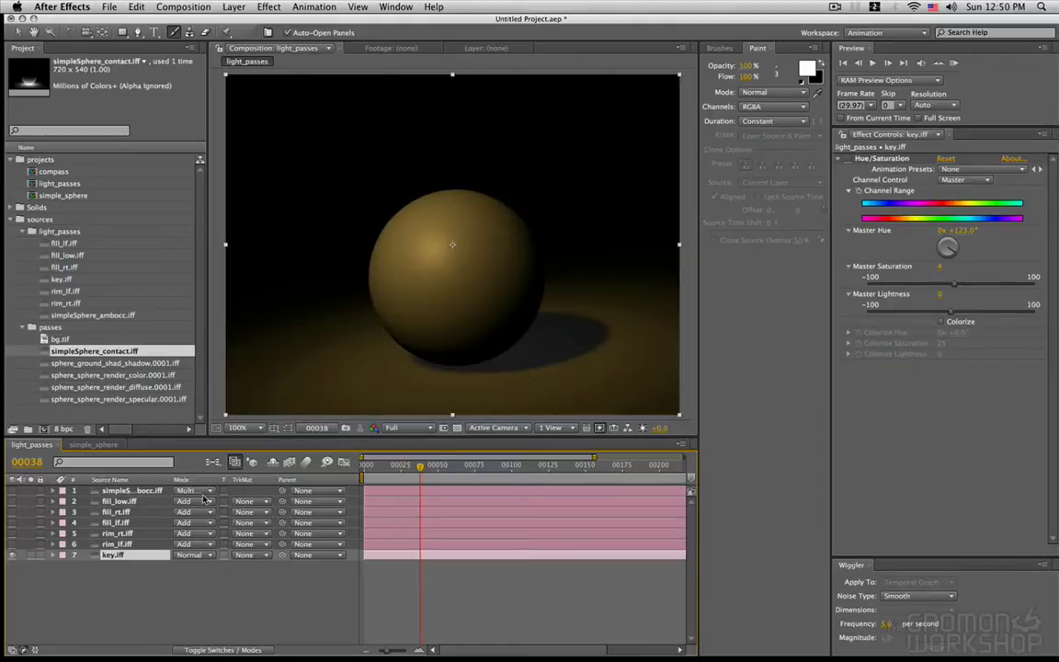
click(938, 160)
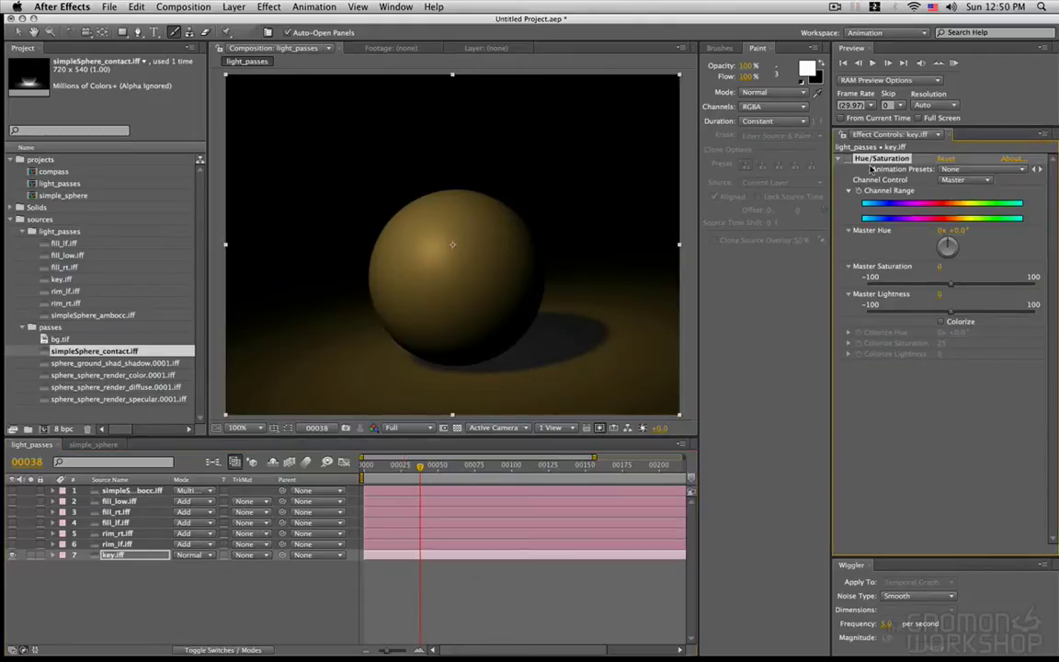
drag(942, 252, 948, 233)
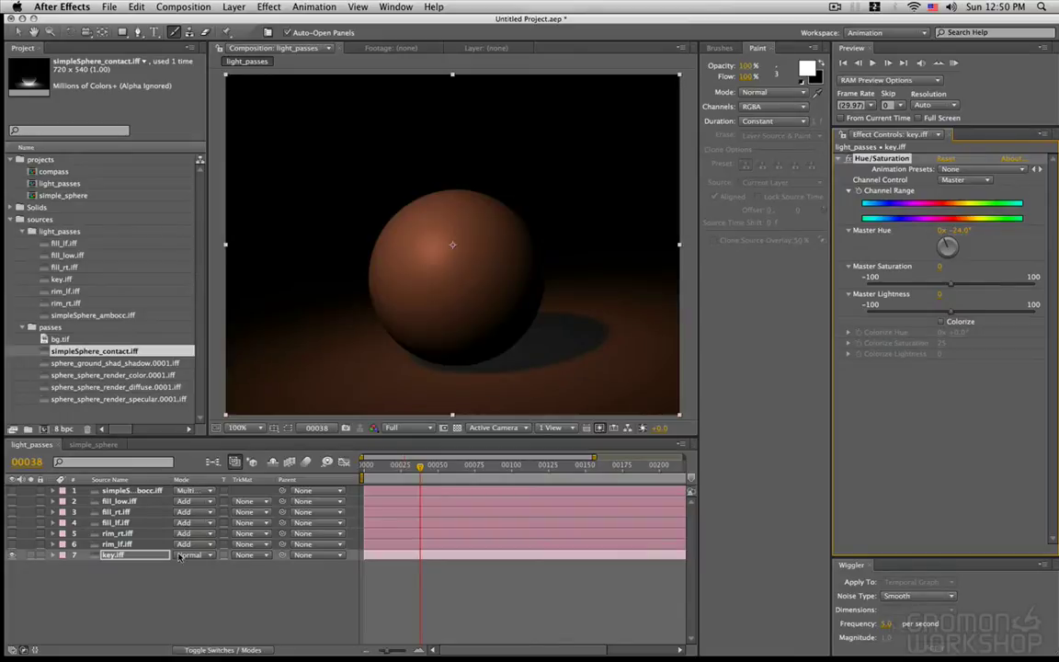
Set rim_lf.iff's blend mode to Normal.
click(118, 544)
click(190, 545)
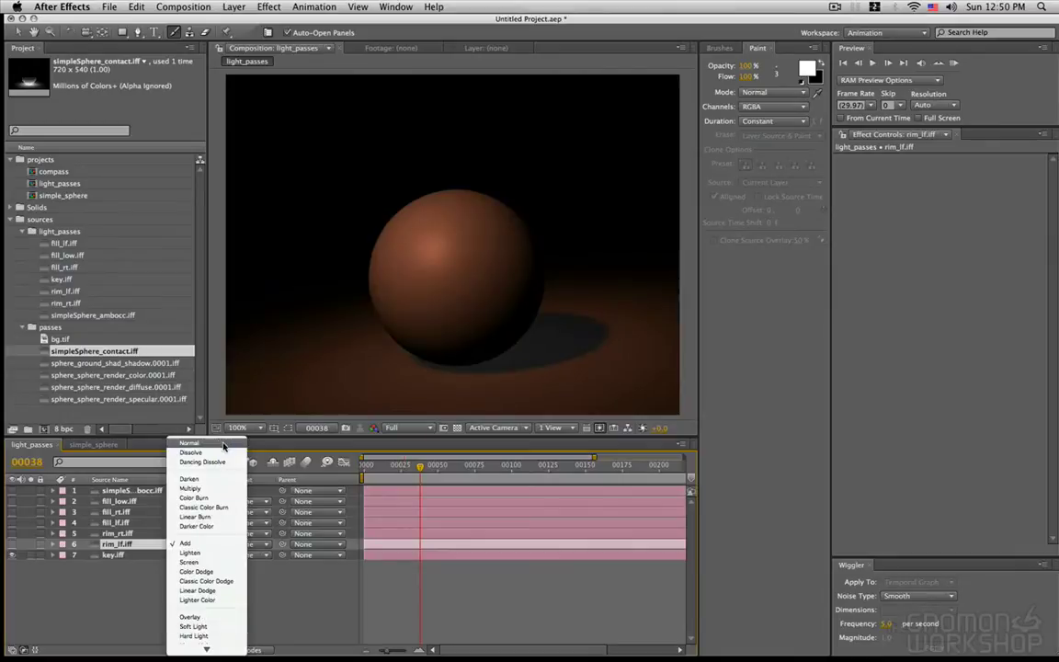
click(224, 445)
click(139, 576)
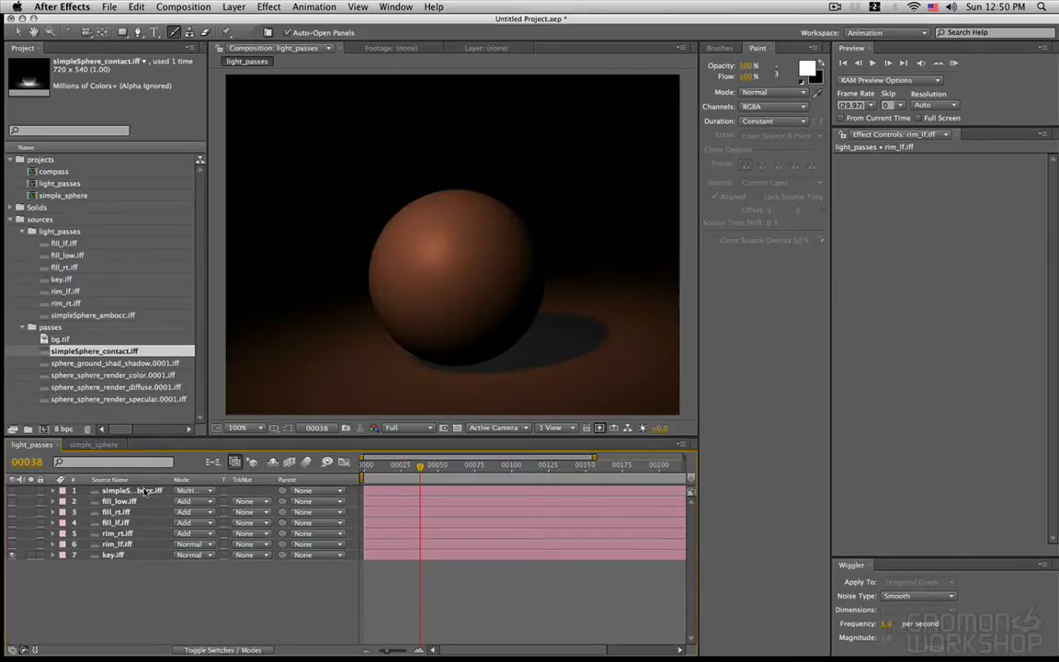
Move the fill light layers below the rim layers.
click(118, 522)
shift+click(118, 512)
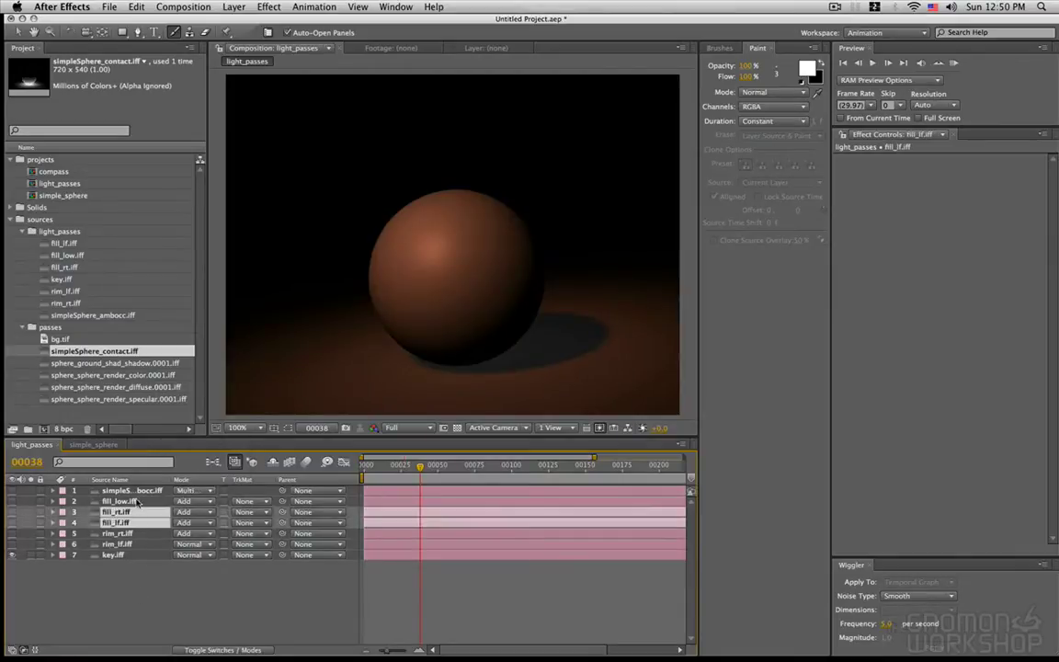
shift+click(138, 502)
drag(138, 502, 136, 551)
click(94, 582)
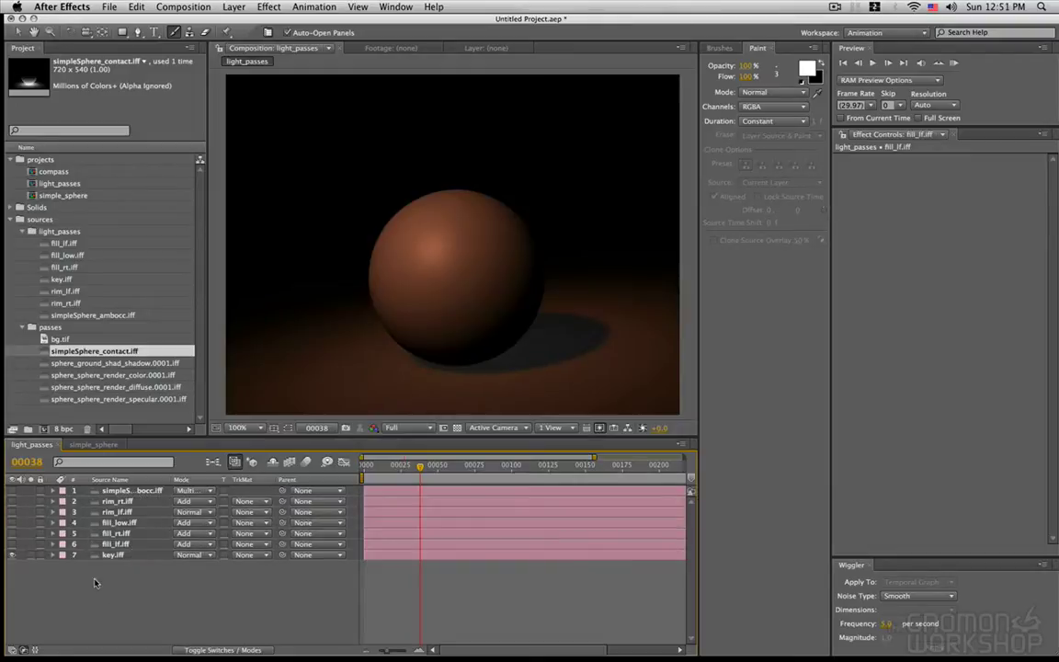
Turn on fill_lf.iff and set its blend mode to Normal.
click(115, 543)
click(12, 544)
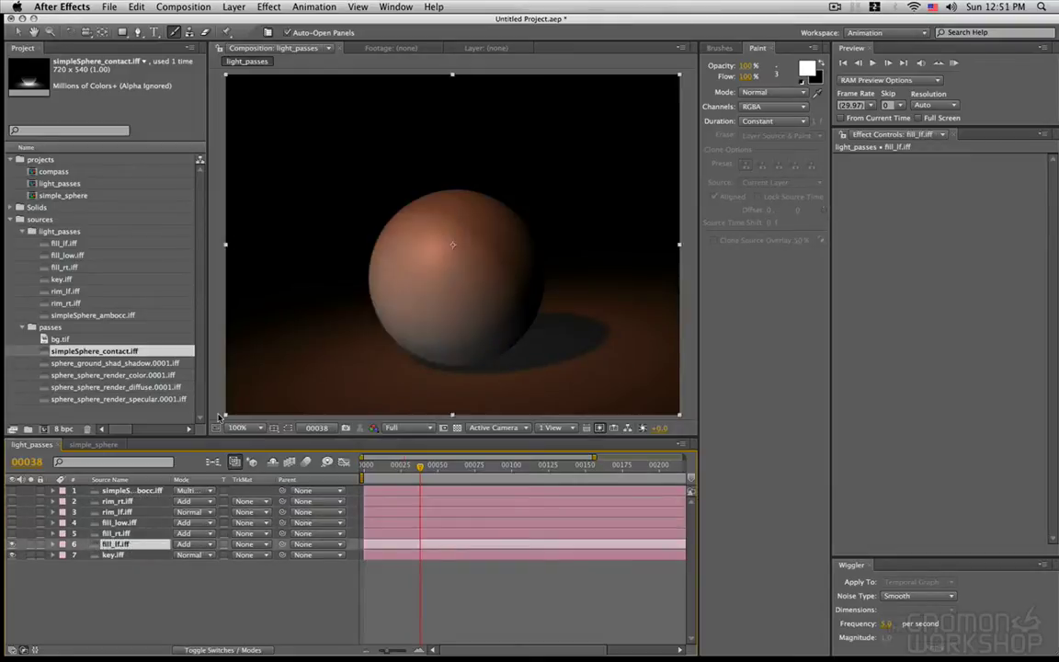
click(197, 545)
click(195, 387)
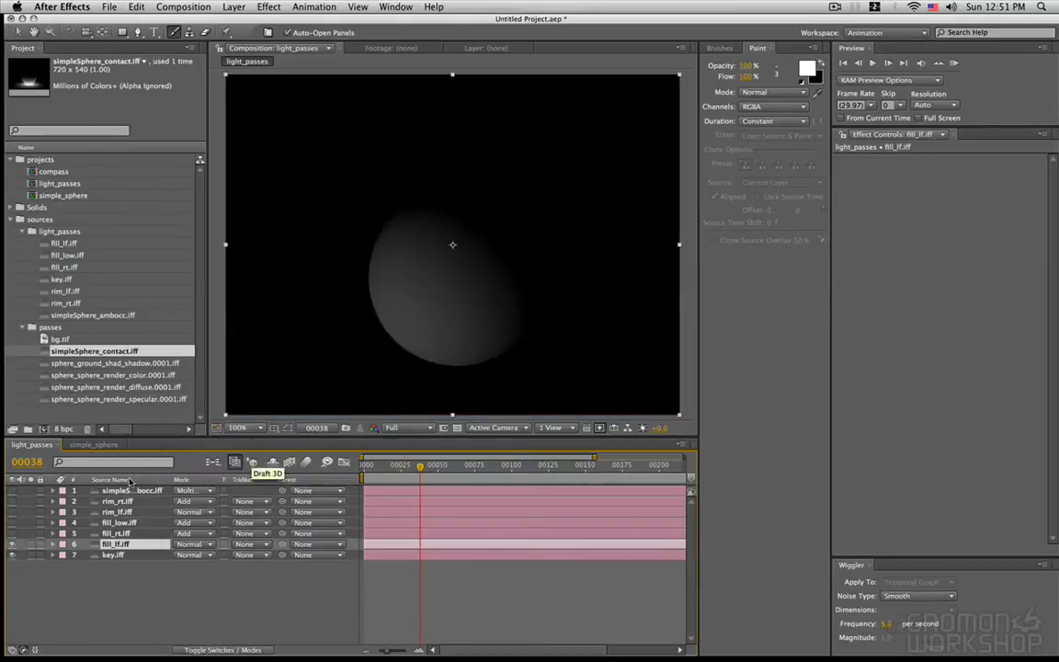
Set fill_lf.iff to Add mode, then turn on and solo-check fill_rt.iff.
click(190, 544)
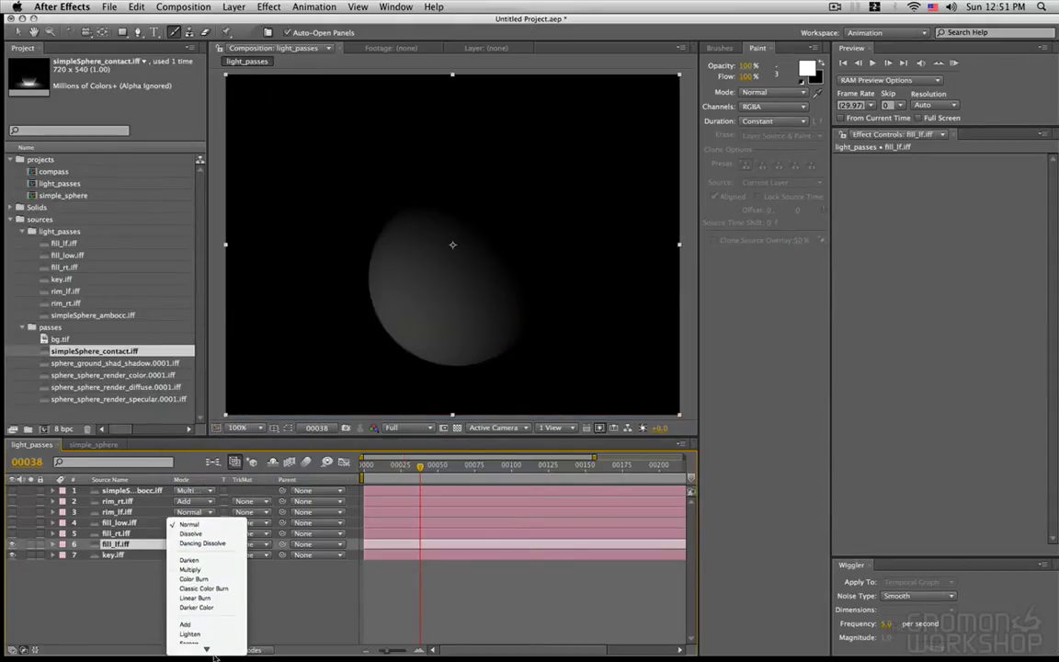
click(191, 596)
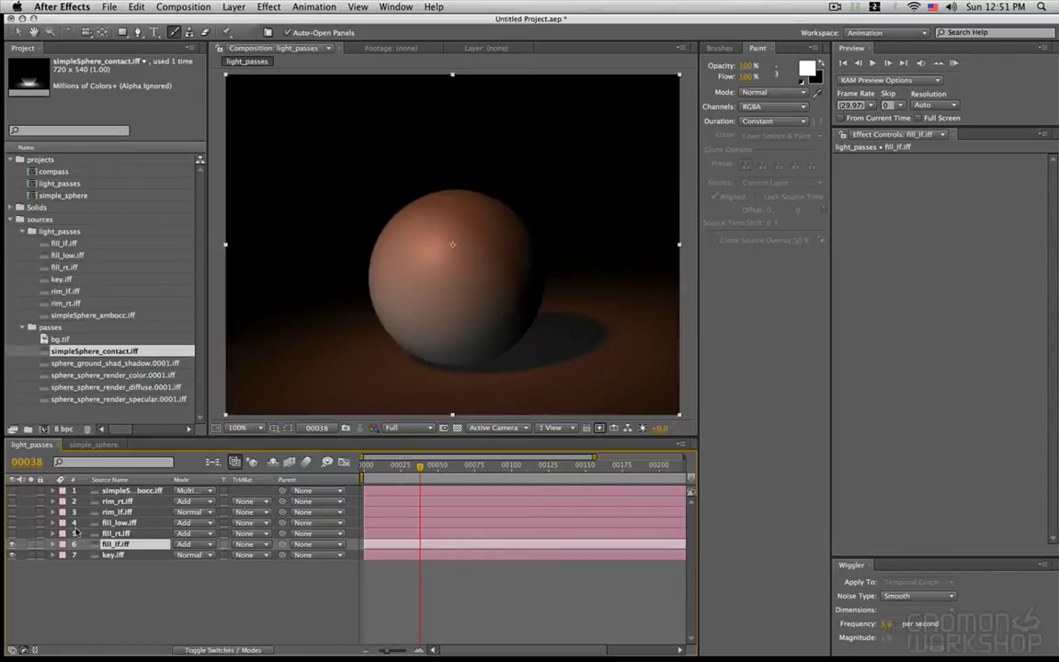
click(99, 532)
click(12, 534)
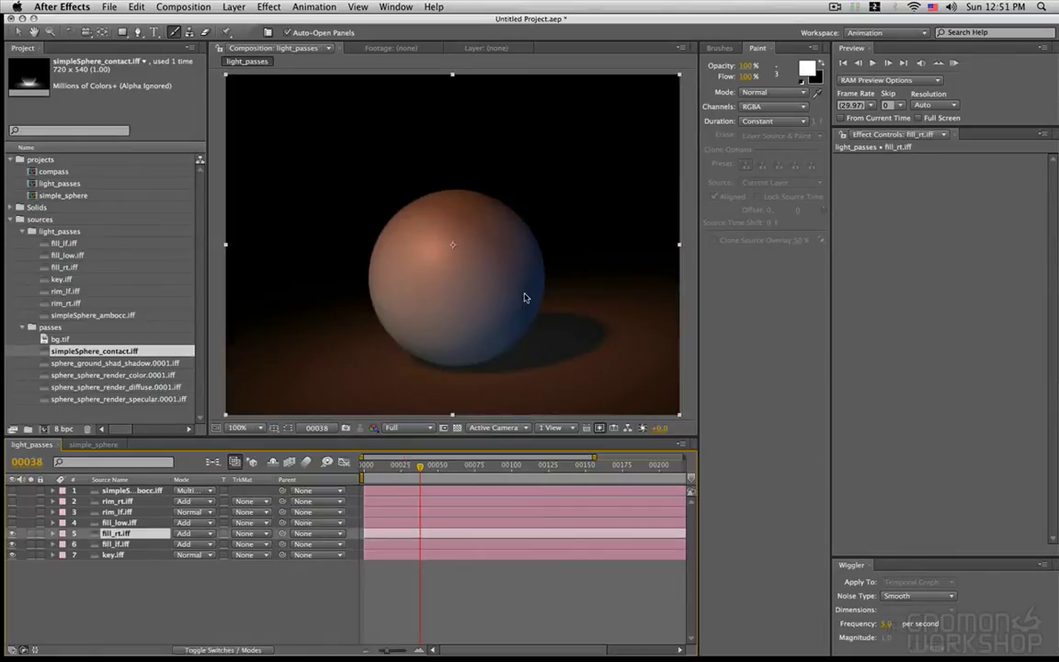
click(30, 534)
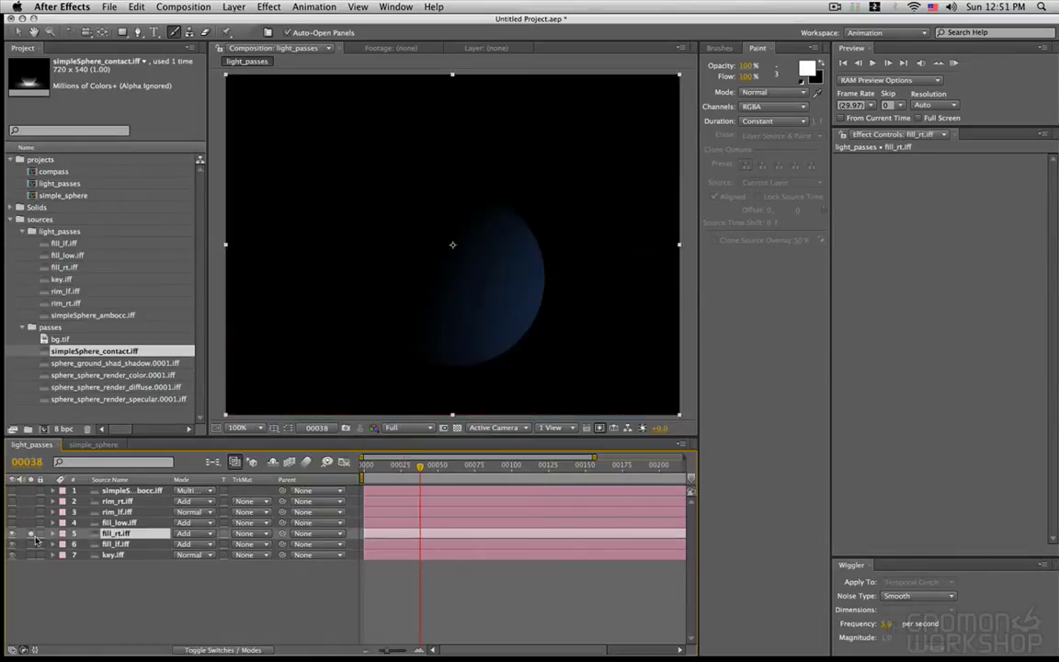
click(30, 533)
Turn on fill_low.iff and solo-check its pass.
click(92, 523)
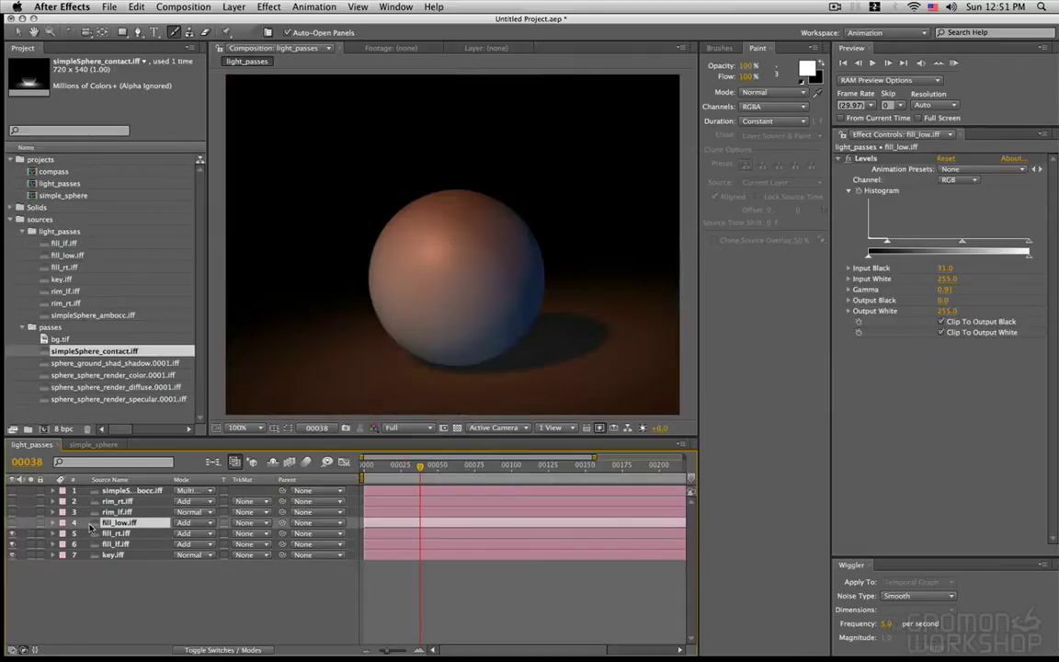
click(12, 522)
click(30, 522)
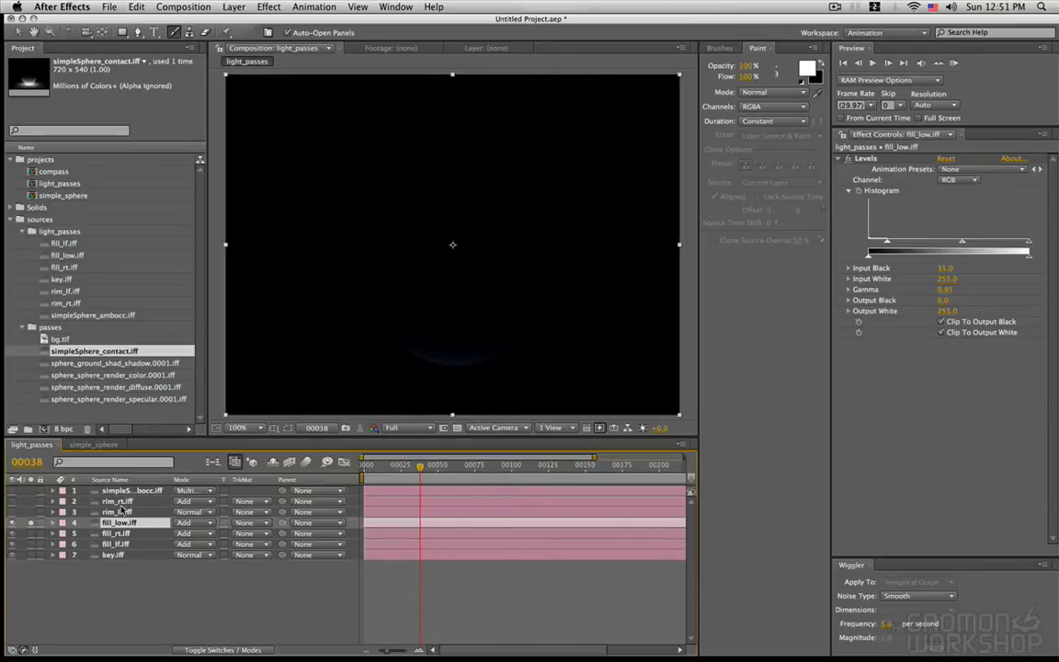
click(30, 522)
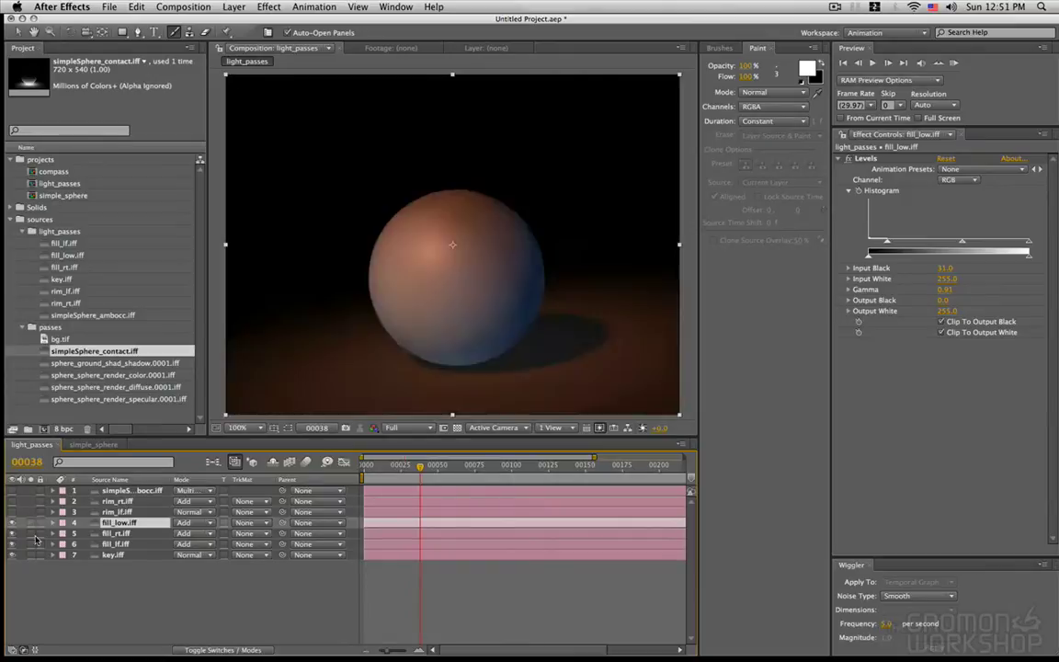
Solo the fill_rt, fill_lf and fill_low passes in turn to compare them.
click(30, 533)
click(30, 533)
click(30, 544)
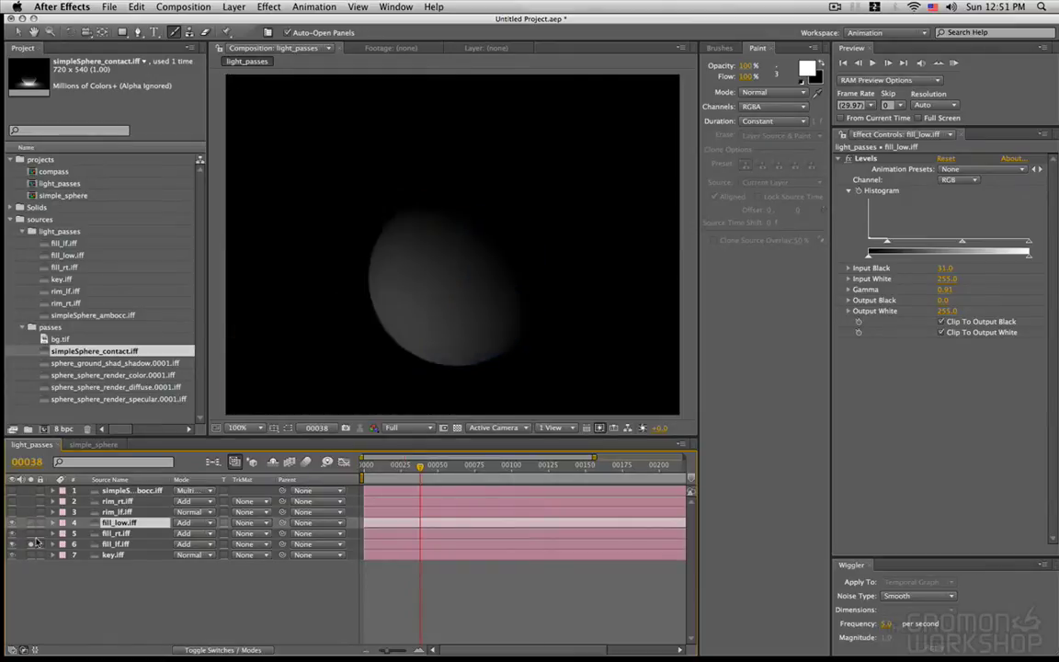
click(31, 544)
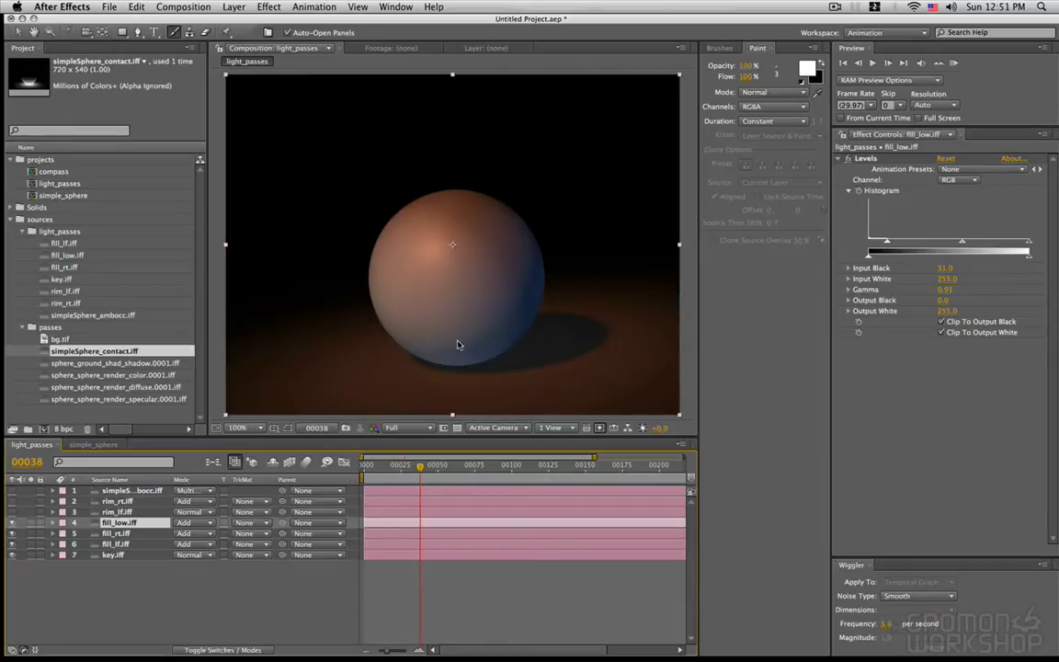
click(31, 522)
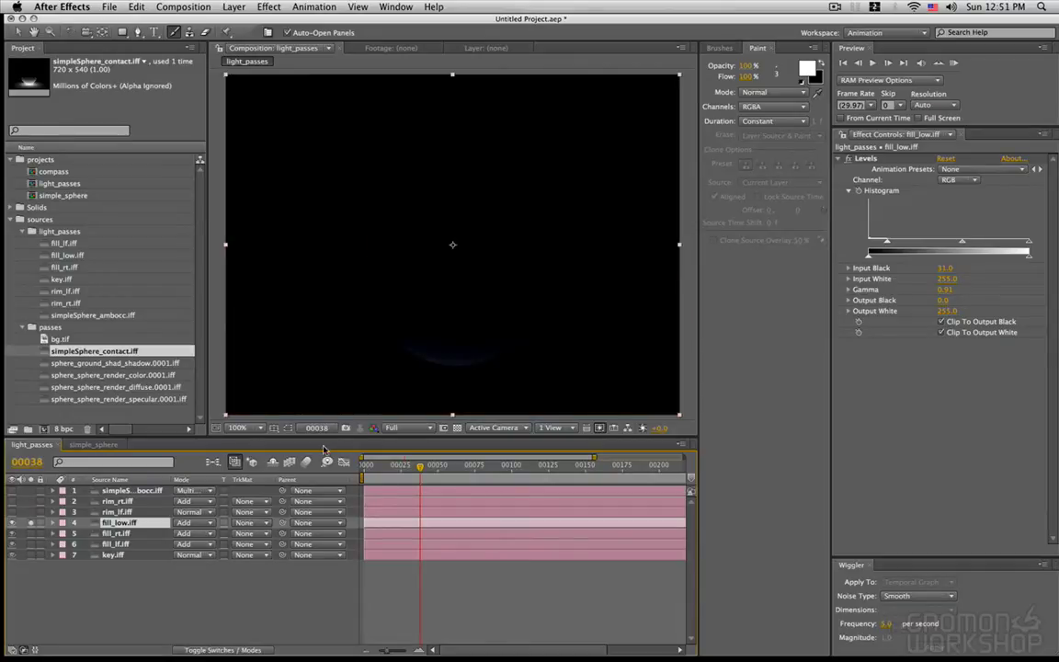
click(28, 543)
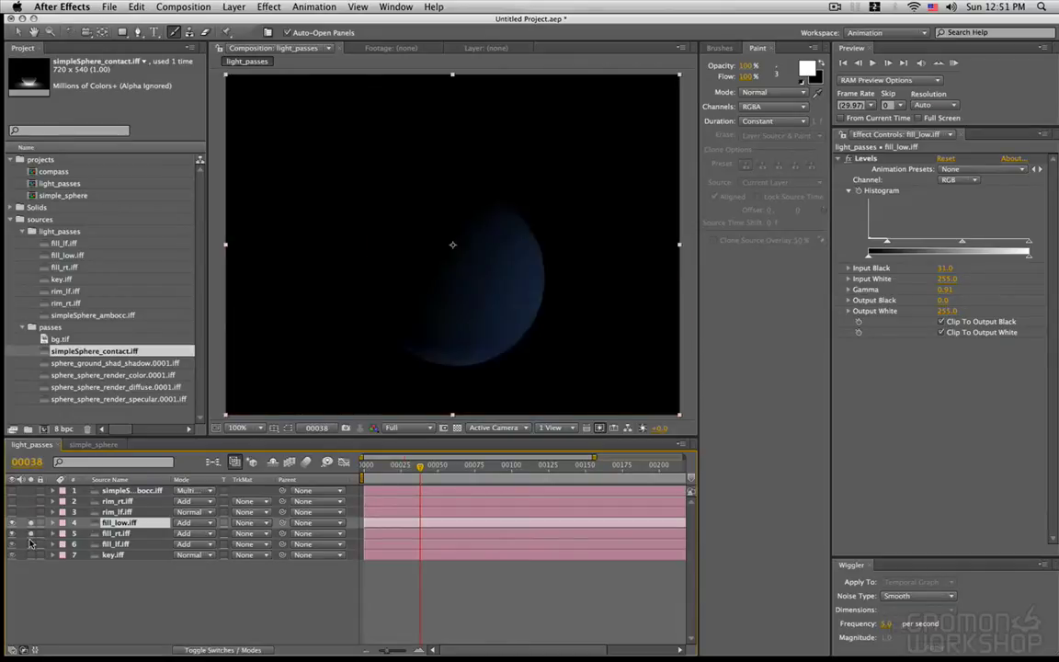
click(34, 545)
click(34, 546)
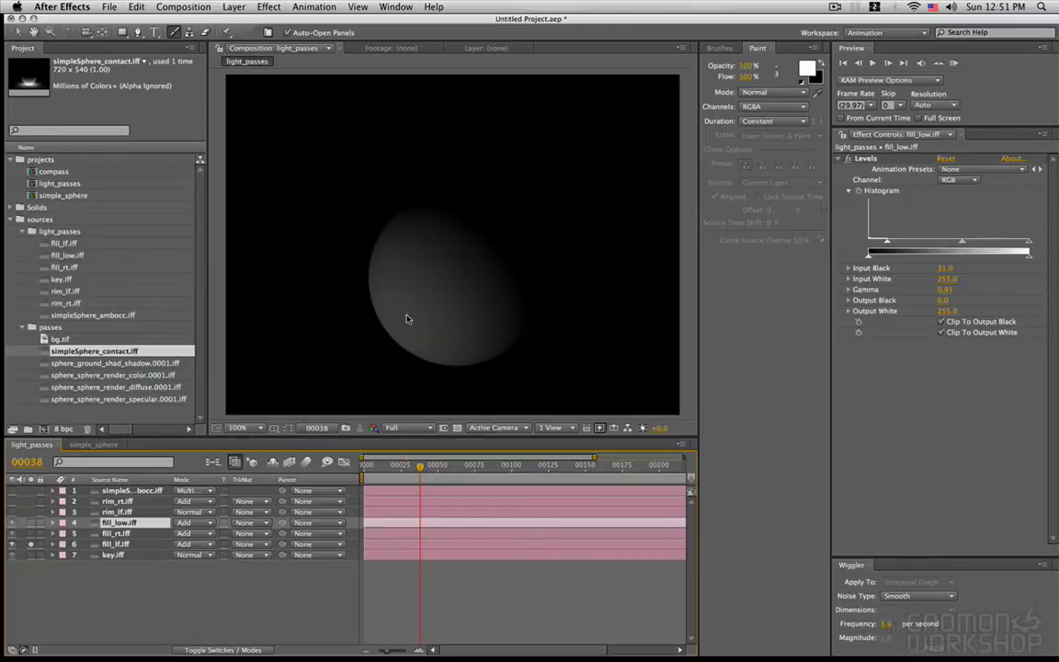
Lower fill_lf.iff's opacity to 80%.
click(232, 546)
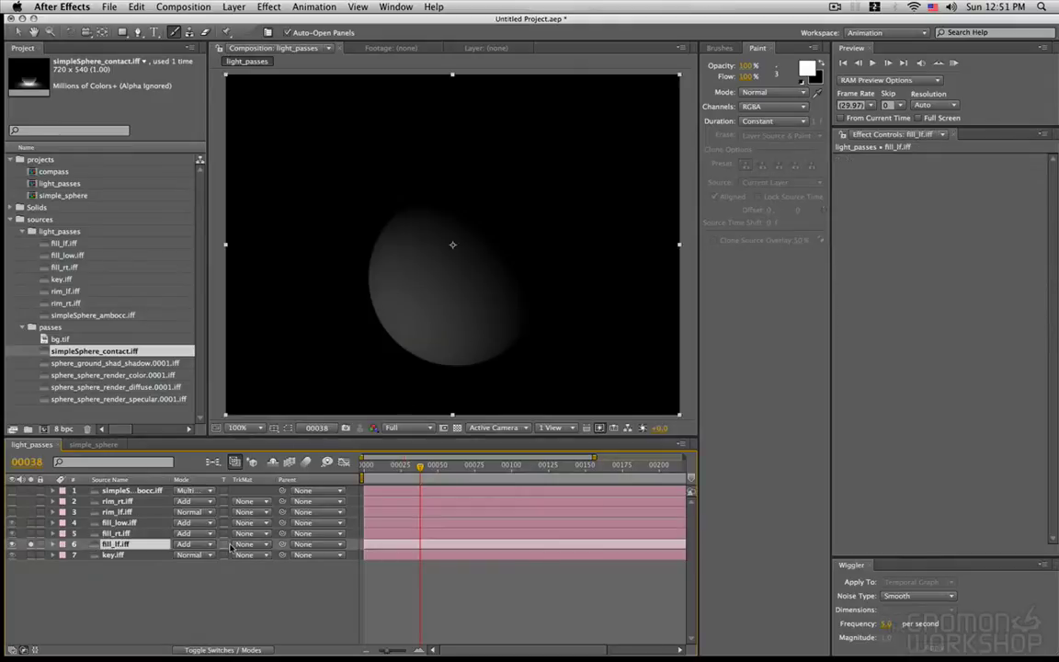
click(30, 555)
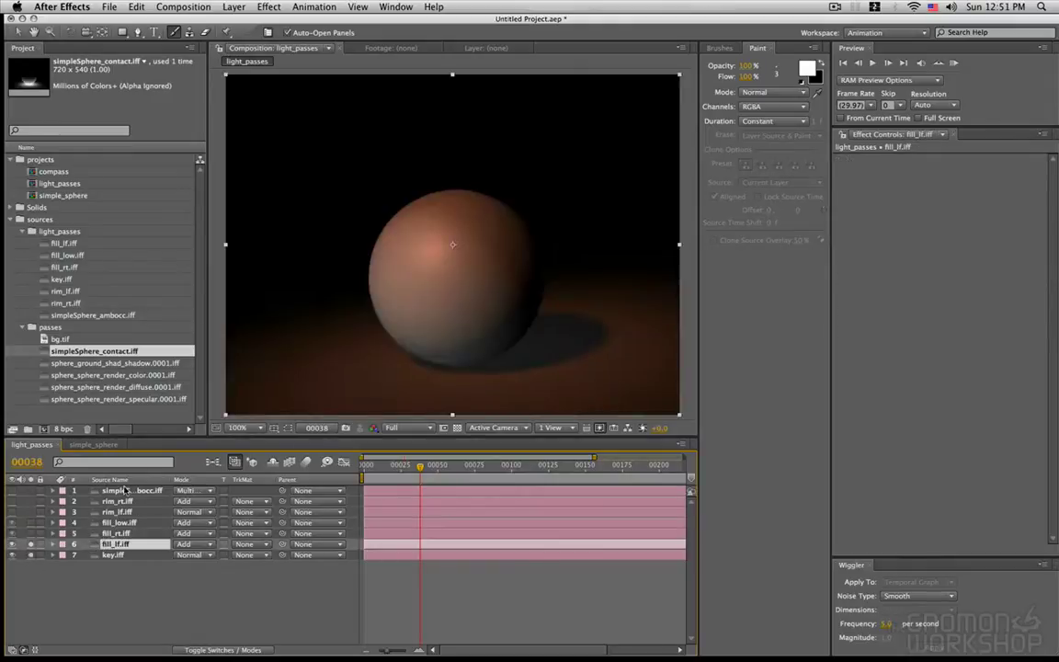
key(t)
drag(182, 555, 170, 557)
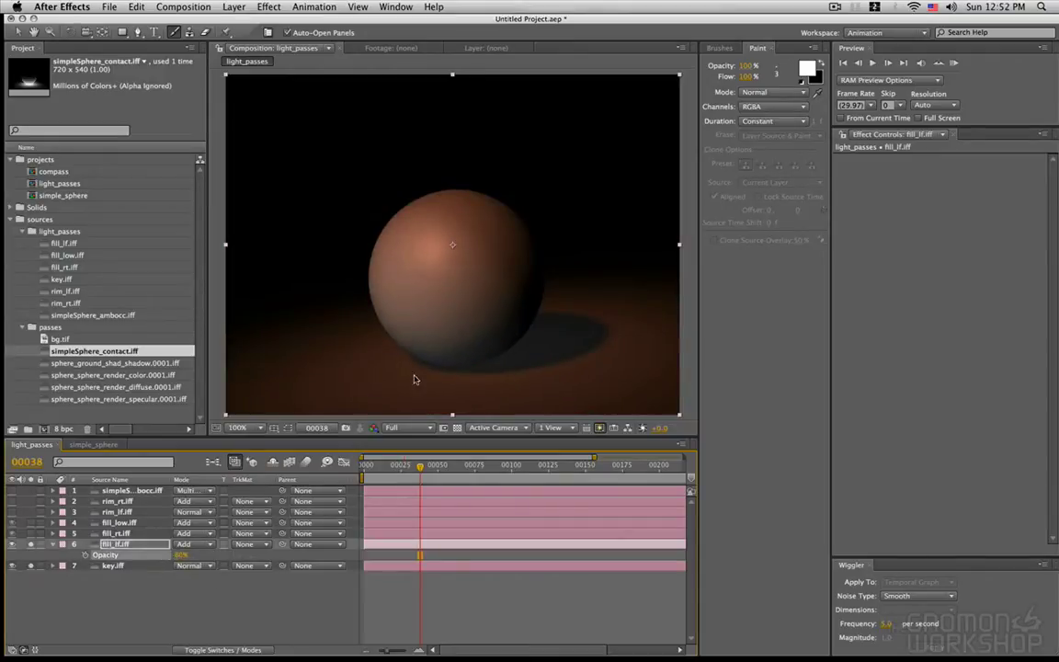
Add Hue/Saturation to fill_lf.iff, enable Colorize and raise saturation to 54.
click(269, 6)
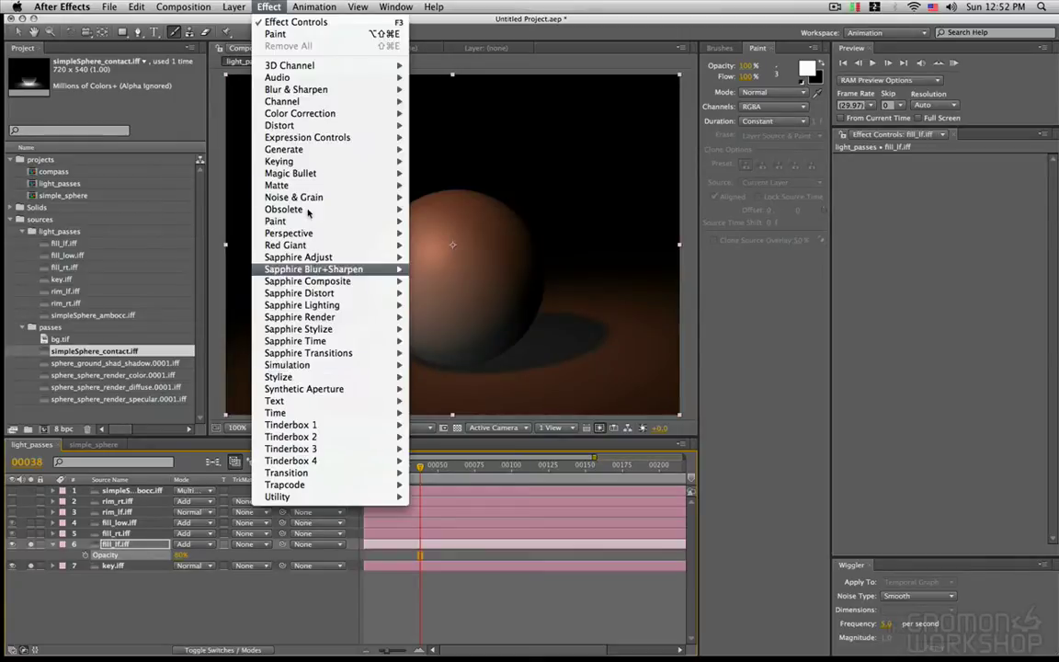
mouse_move(300, 113)
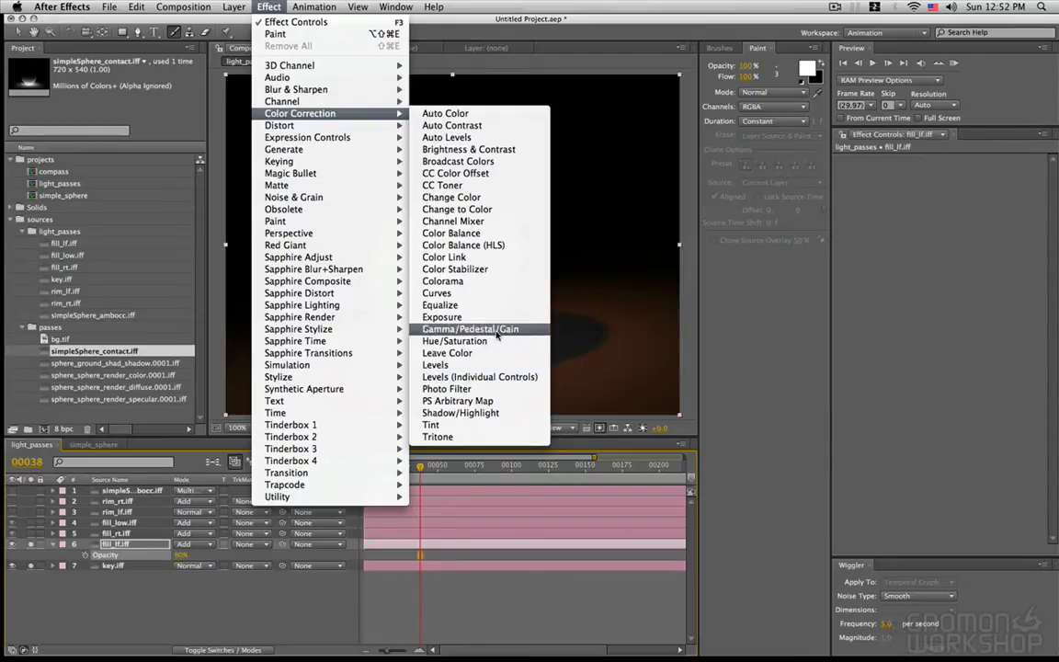
click(464, 341)
click(941, 323)
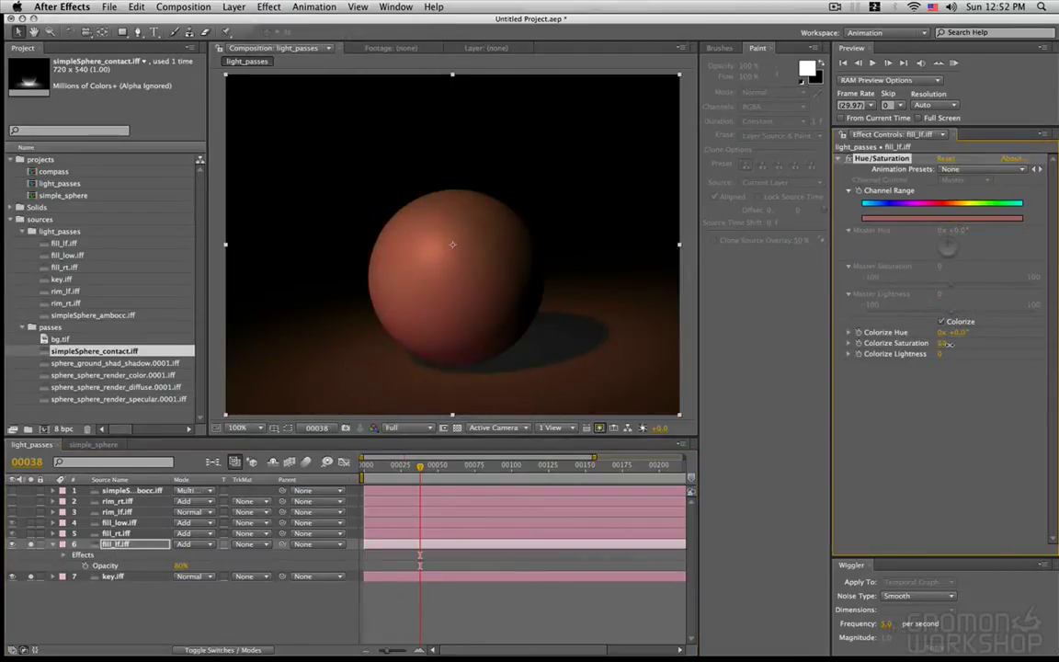
drag(960, 346, 980, 346)
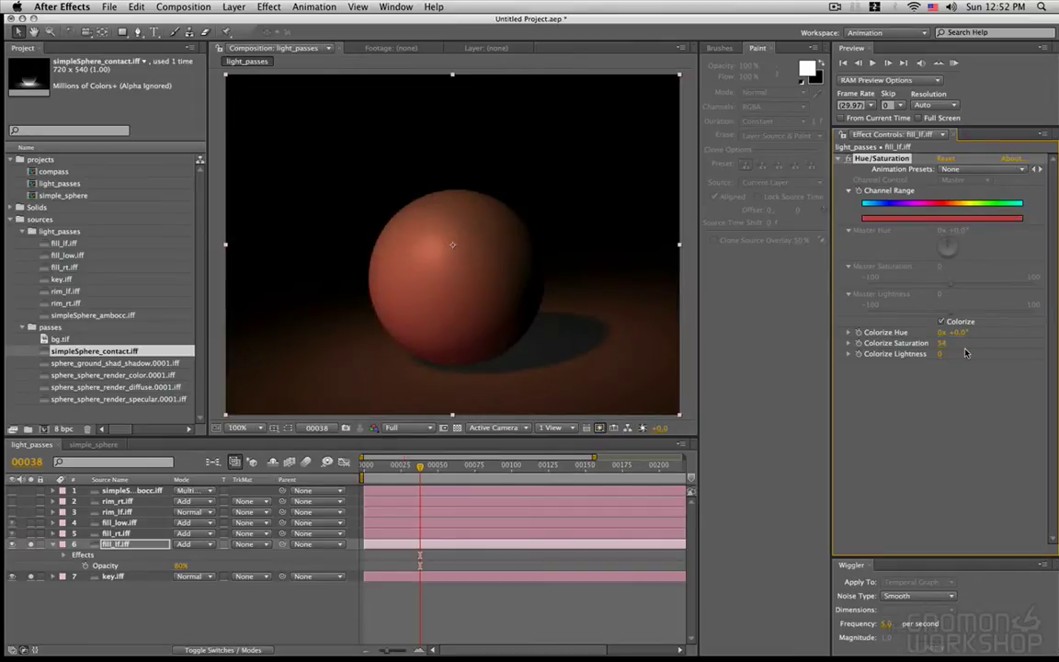
Turn fill_low and fill_rt back on and colorize fill_rt.iff with Hue/Saturation.
click(12, 523)
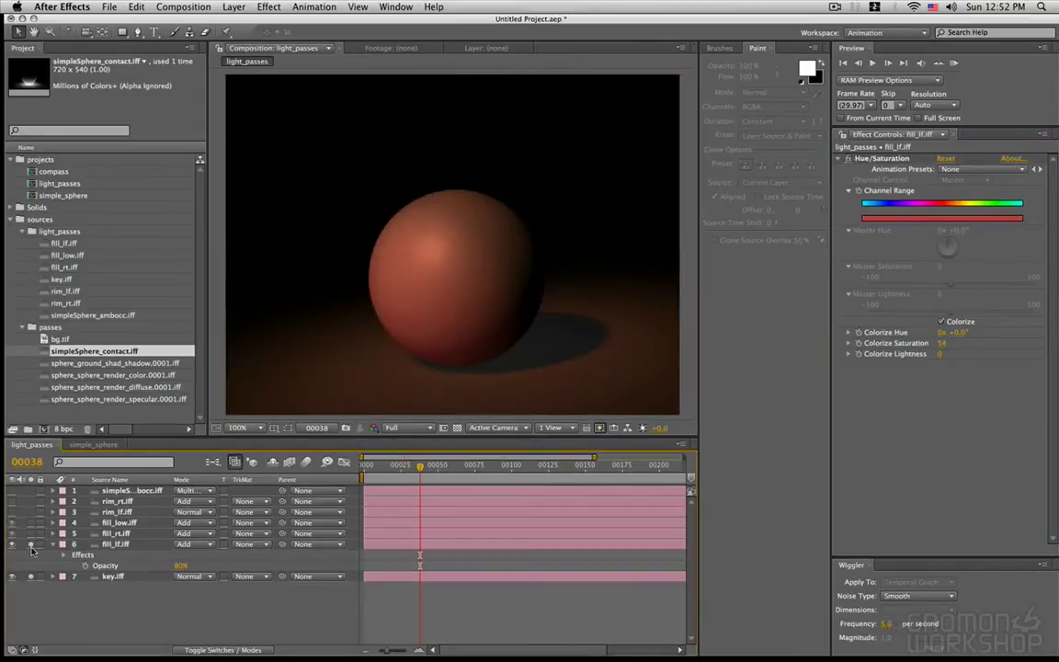
click(12, 533)
click(116, 533)
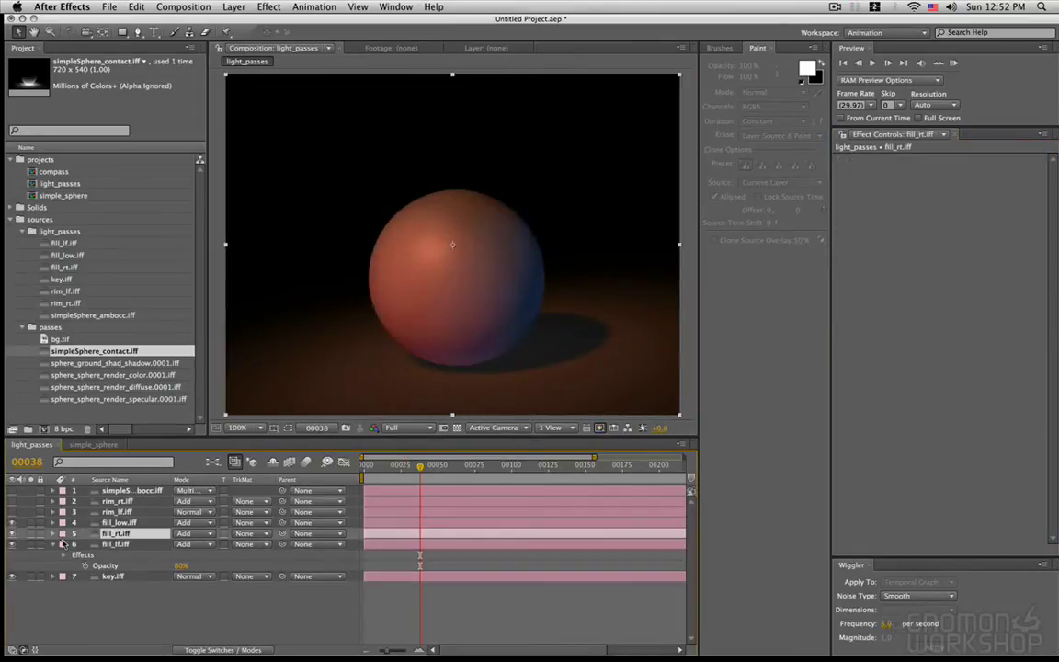
click(268, 6)
click(303, 34)
click(941, 321)
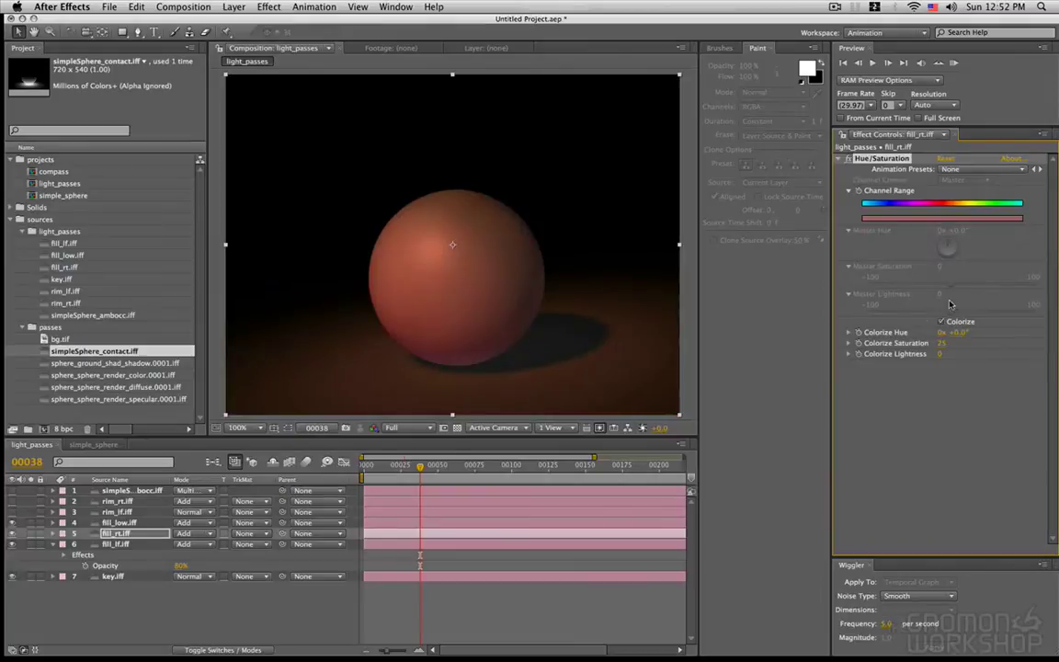
drag(941, 343, 982, 342)
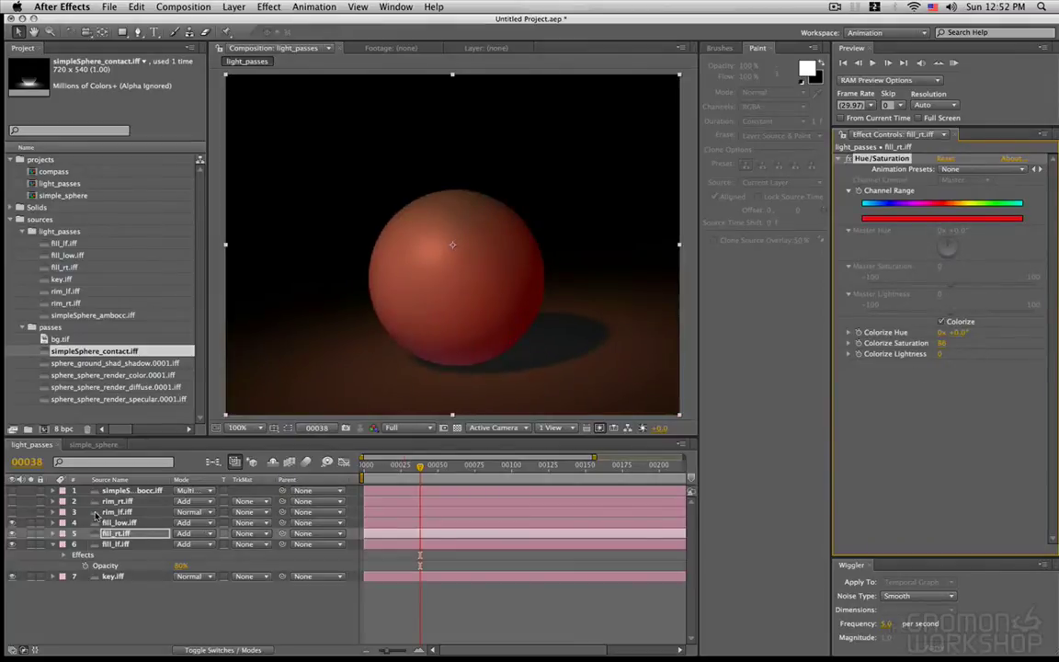
Reset fill_low.iff's Levels to Input Black 12 and Gamma 1.16.
click(124, 523)
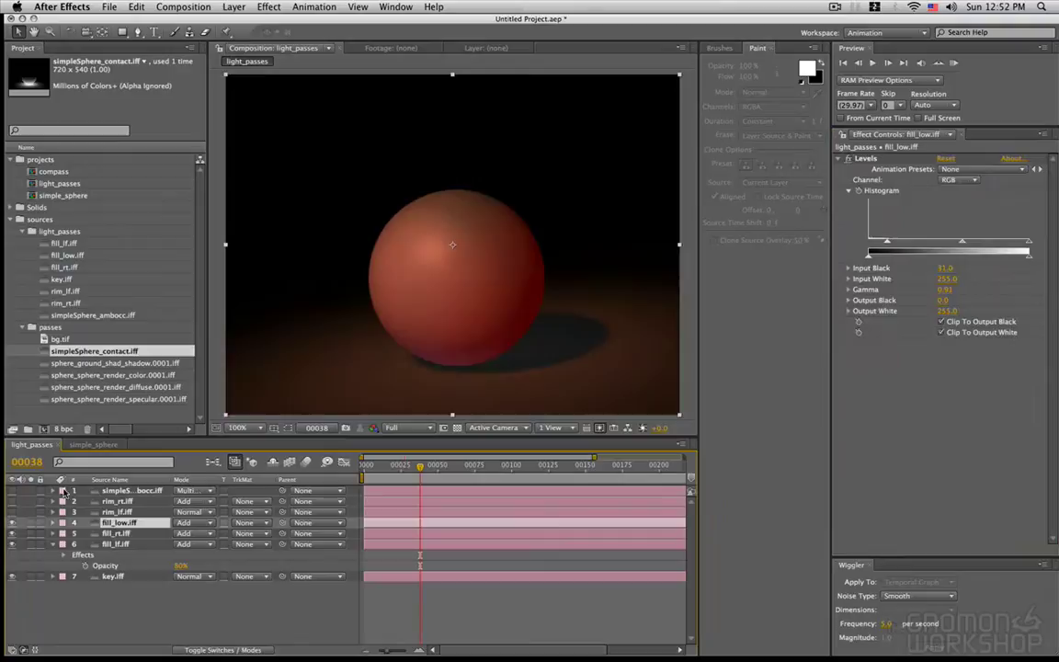
click(29, 523)
click(30, 523)
click(945, 159)
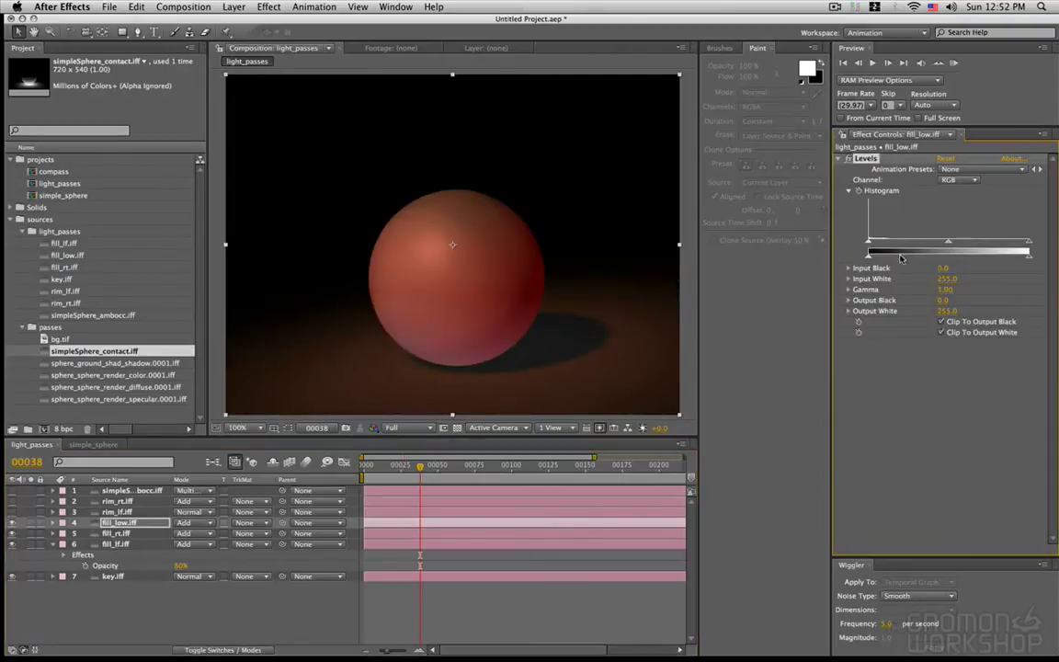
drag(868, 246, 876, 245)
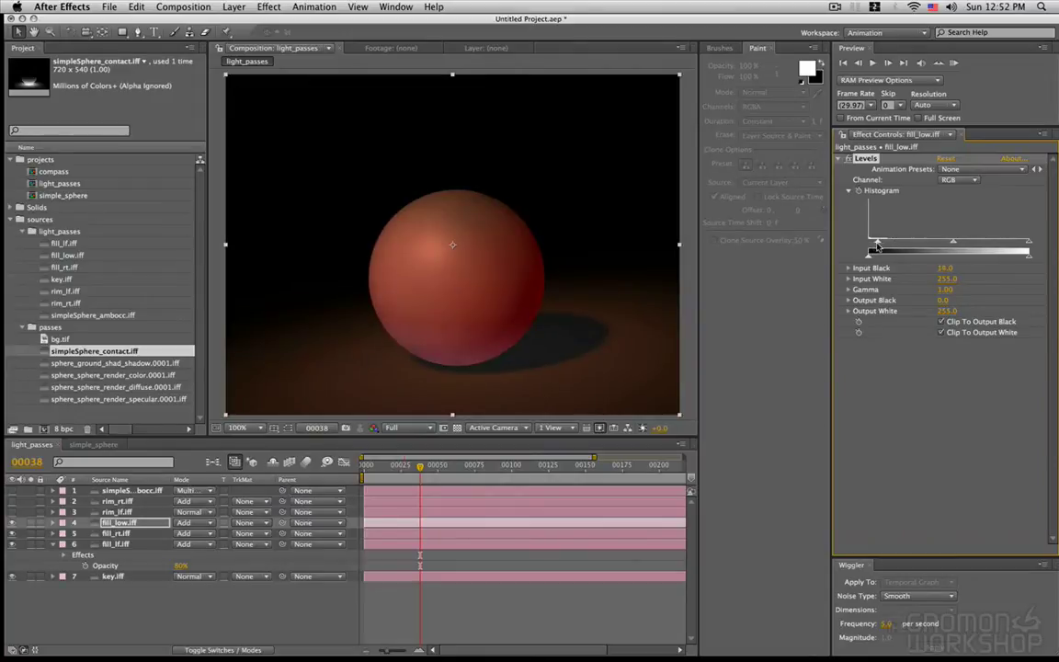
drag(950, 244, 945, 244)
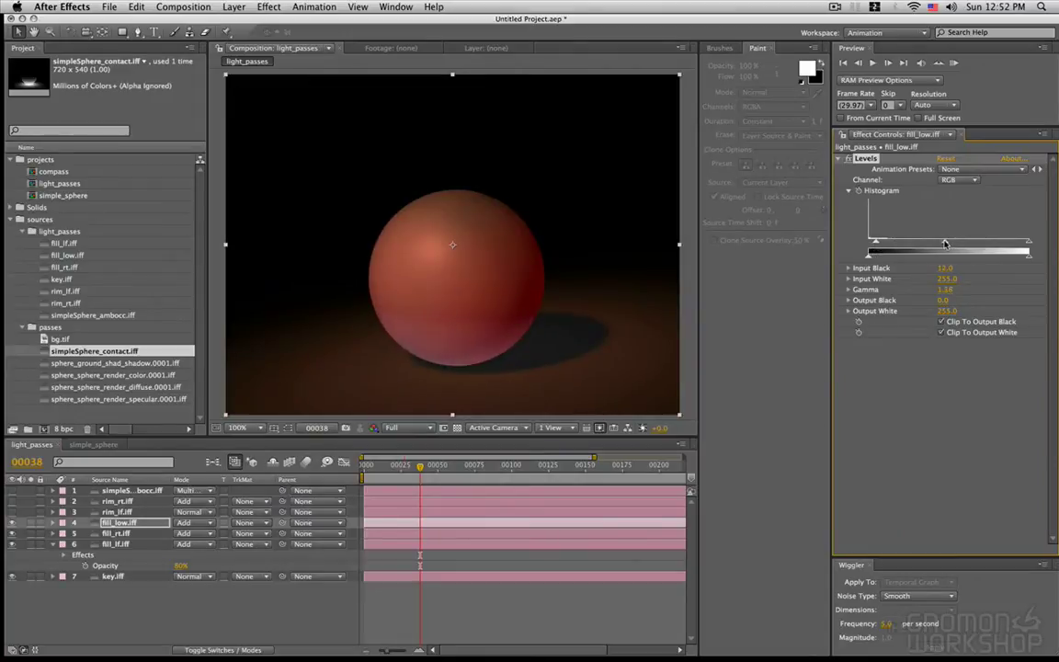
Colorize fill_low.iff with Hue/Saturation at hue 12°, saturation 22, lightness −65.
click(267, 7)
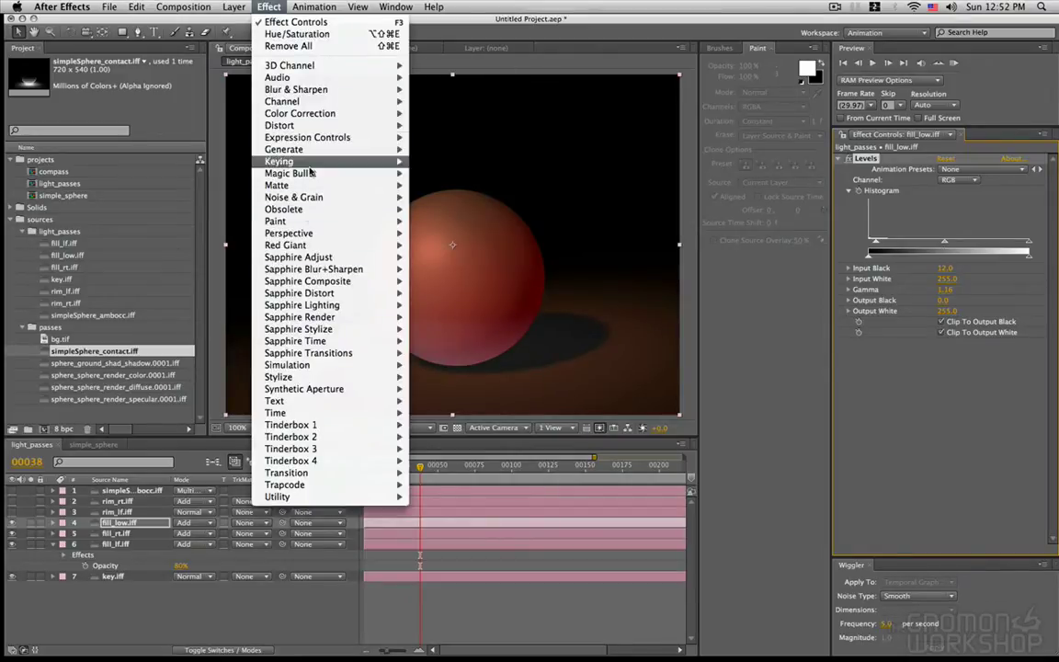
click(298, 34)
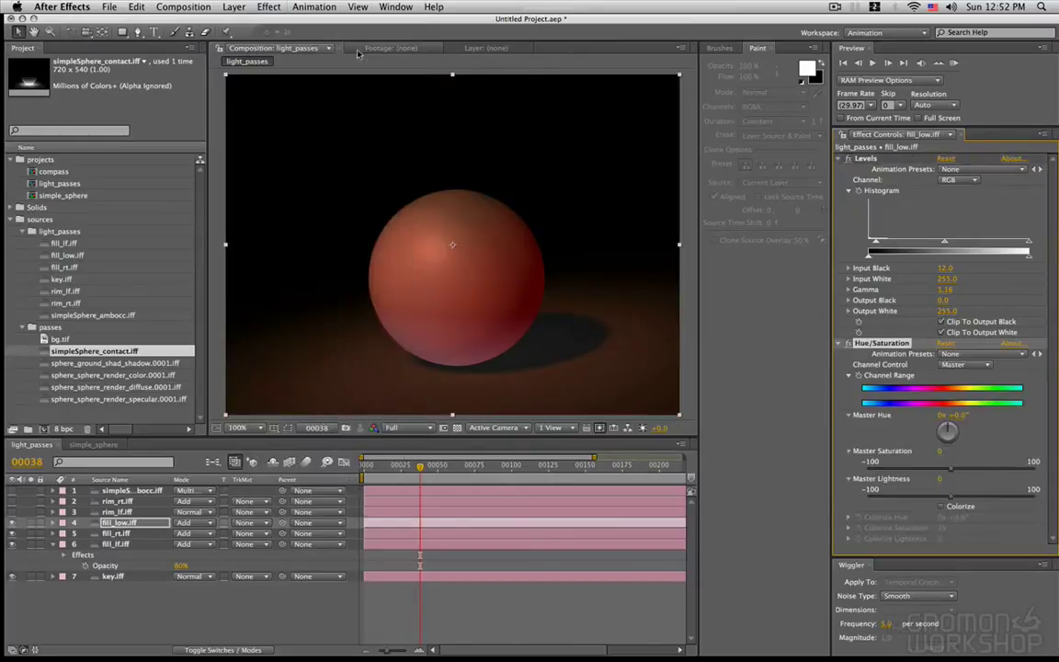
click(941, 507)
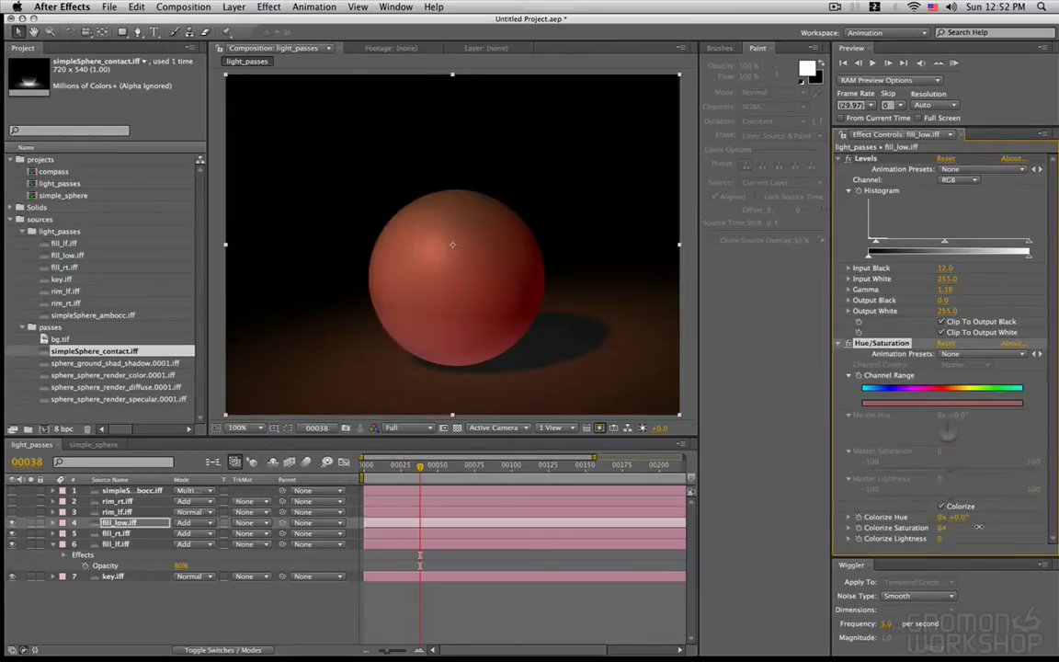
drag(979, 528, 878, 548)
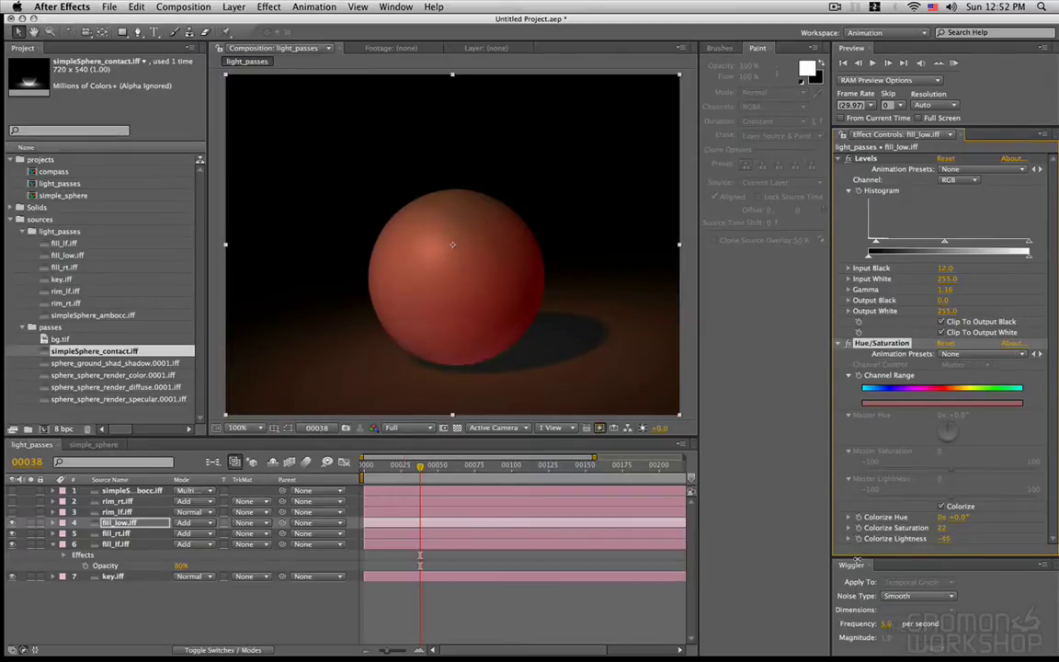
drag(949, 517, 964, 539)
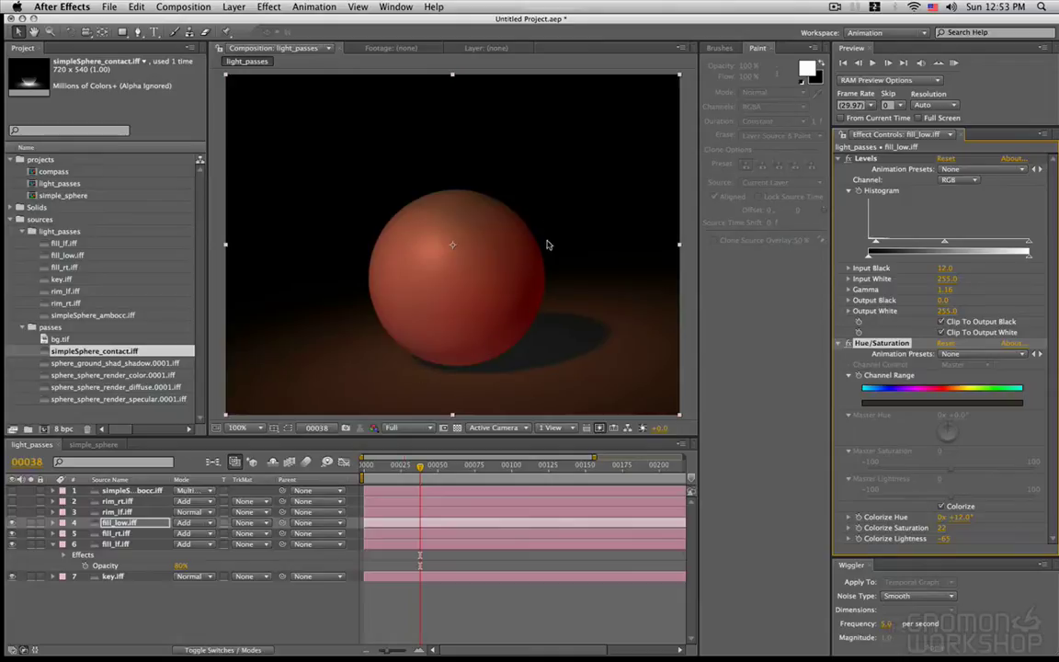
Set rim_lf.iff's blend mode to Add.
click(250, 483)
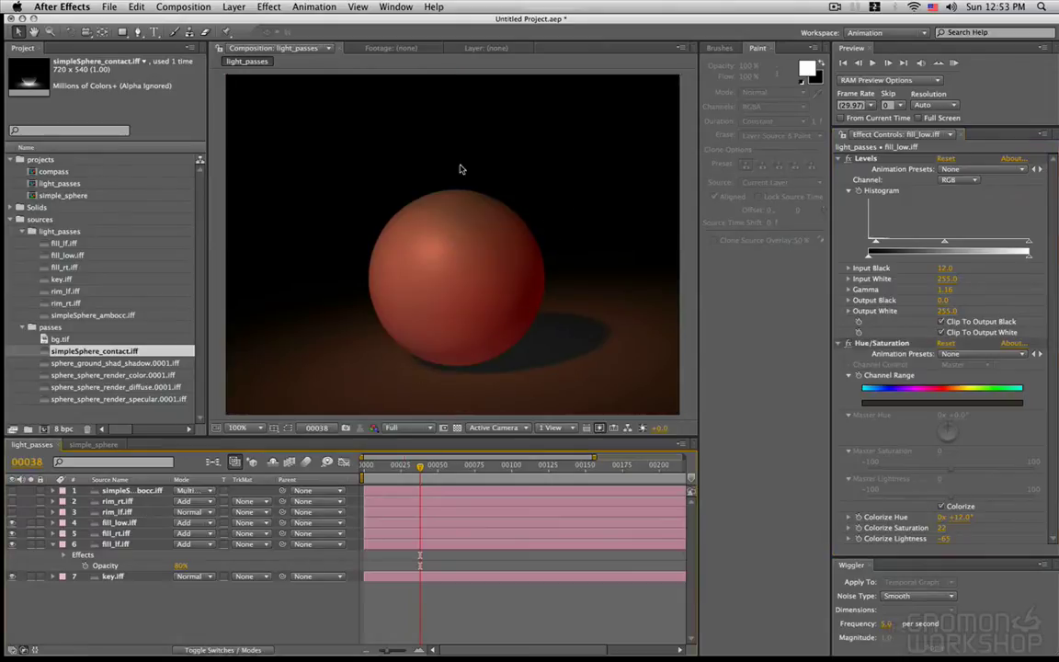
click(126, 511)
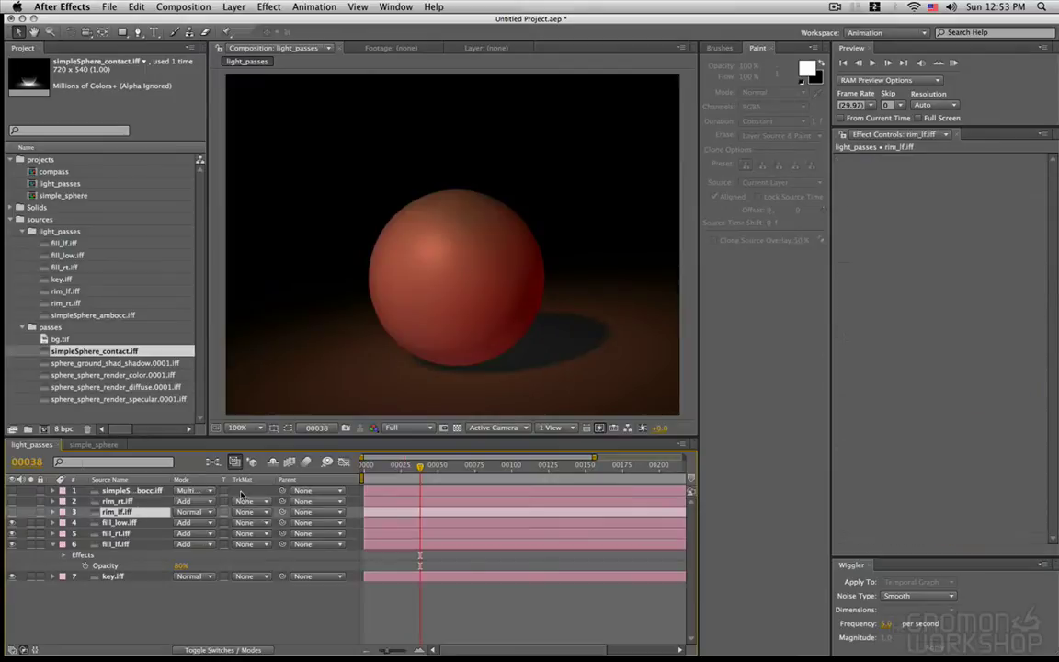
alt+click(12, 511)
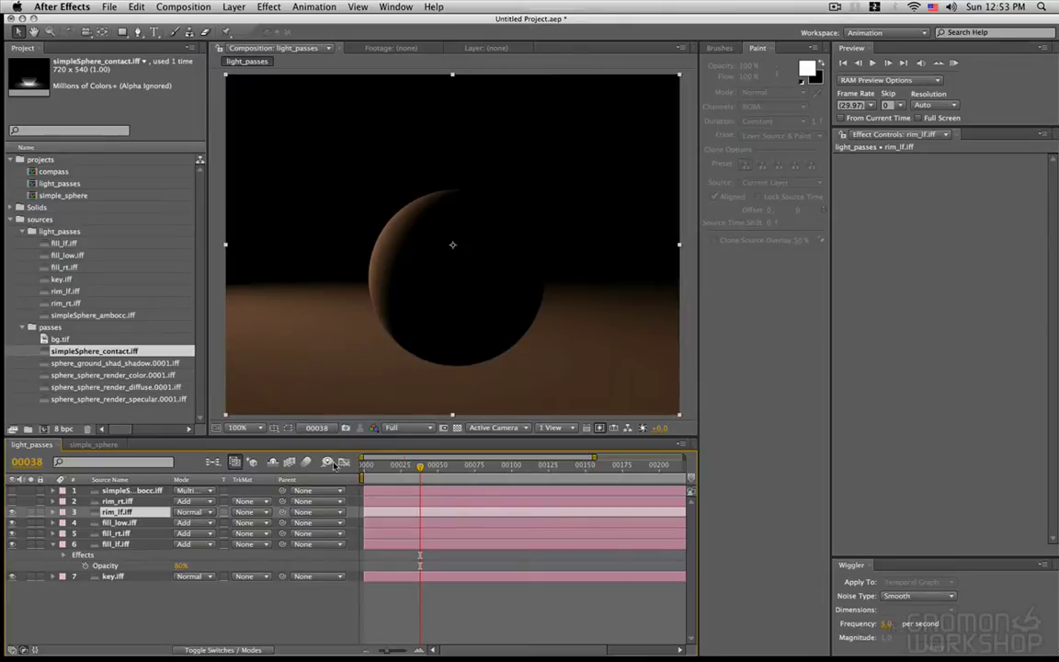
click(193, 511)
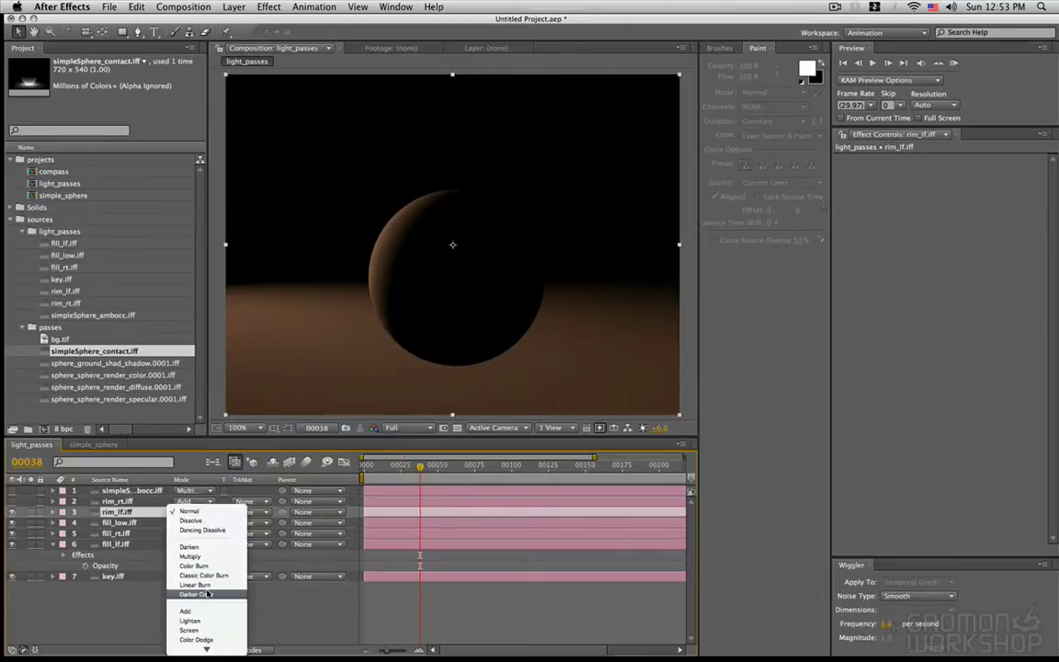
click(186, 611)
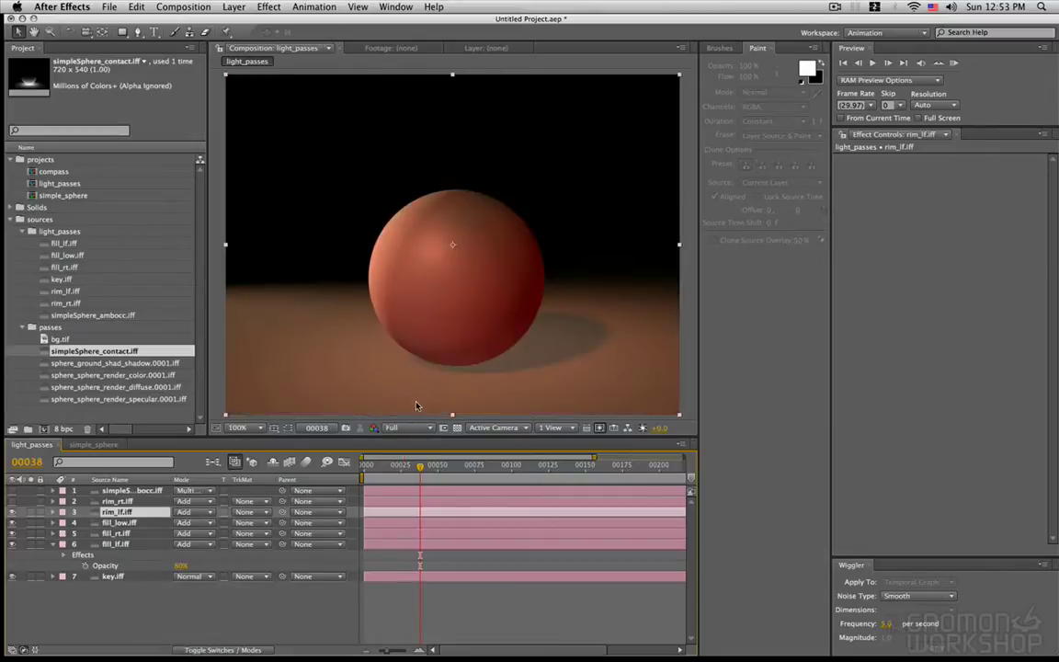
Apply Levels to rim_lf.iff with Input White at 180.
click(269, 6)
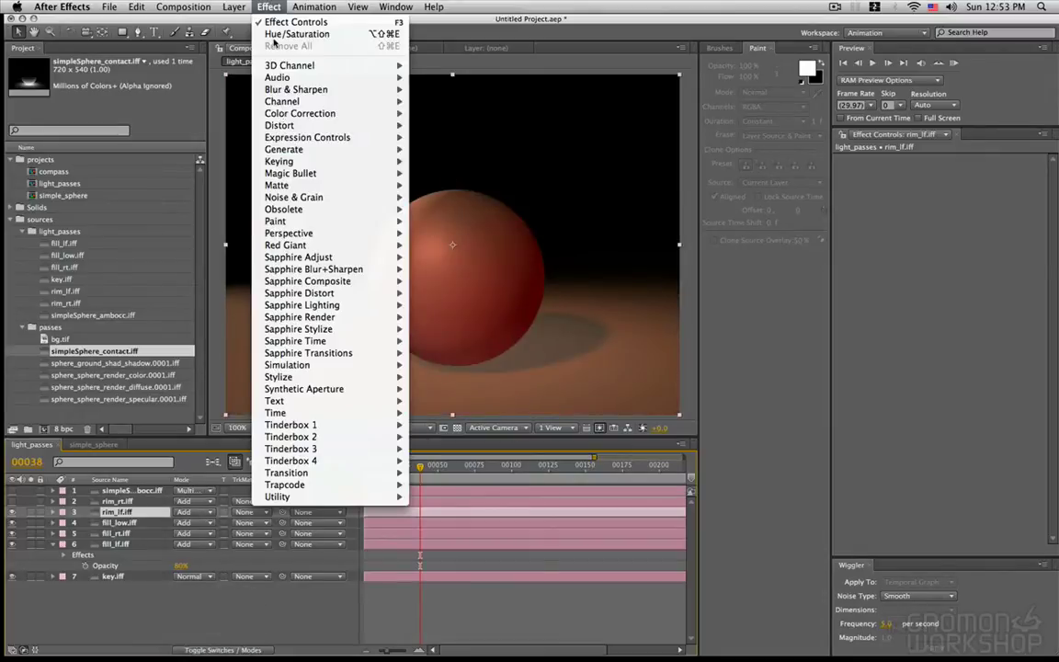
mouse_move(303, 113)
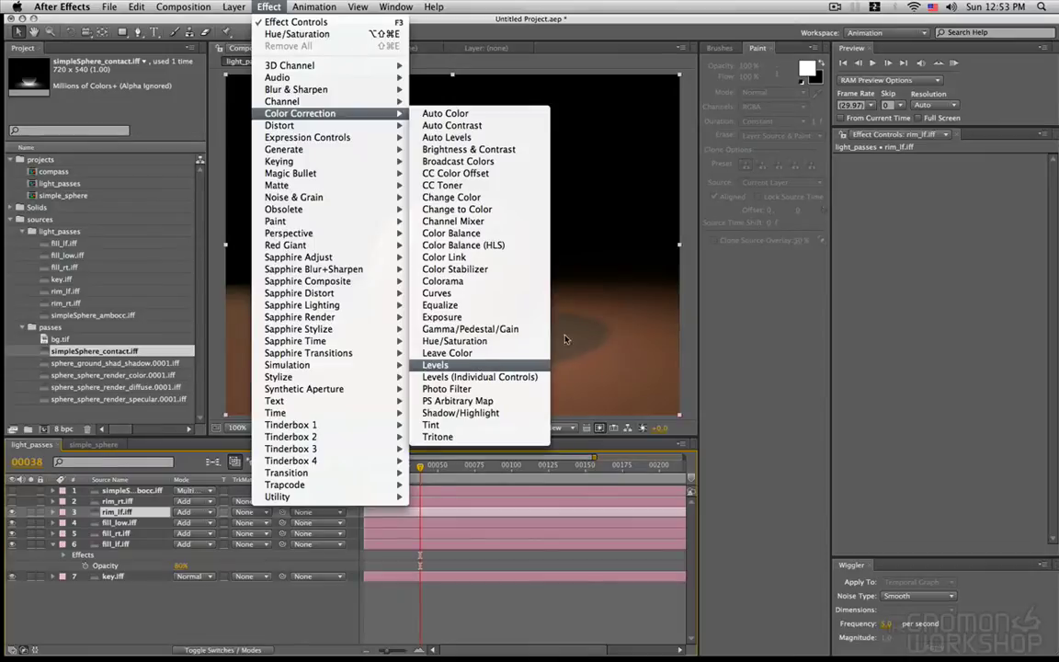
click(436, 364)
drag(1030, 243, 983, 244)
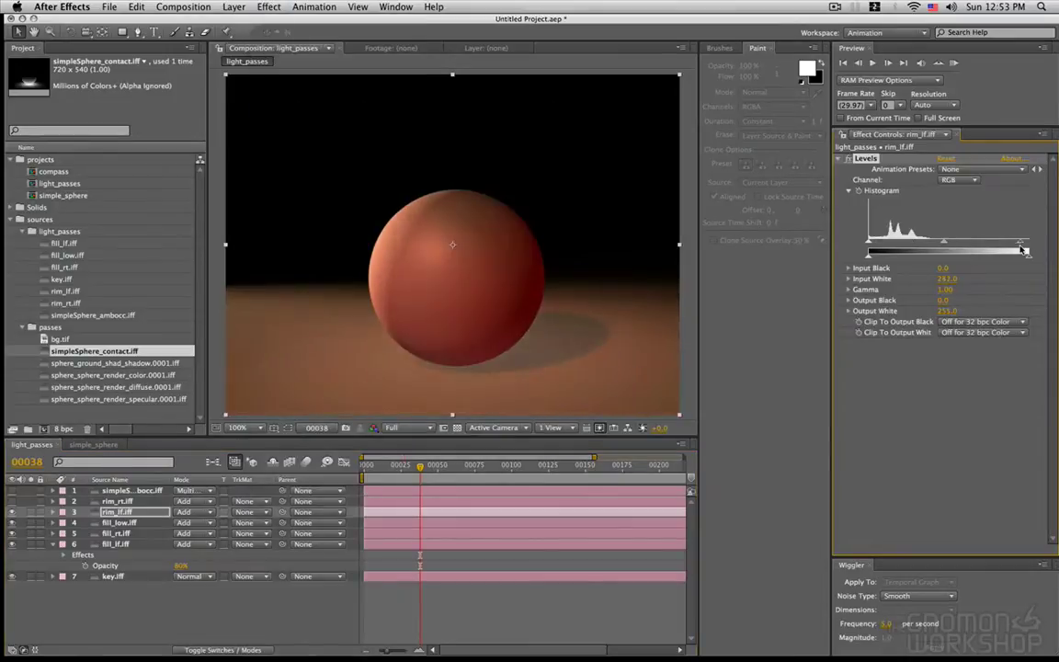
drag(870, 246, 873, 247)
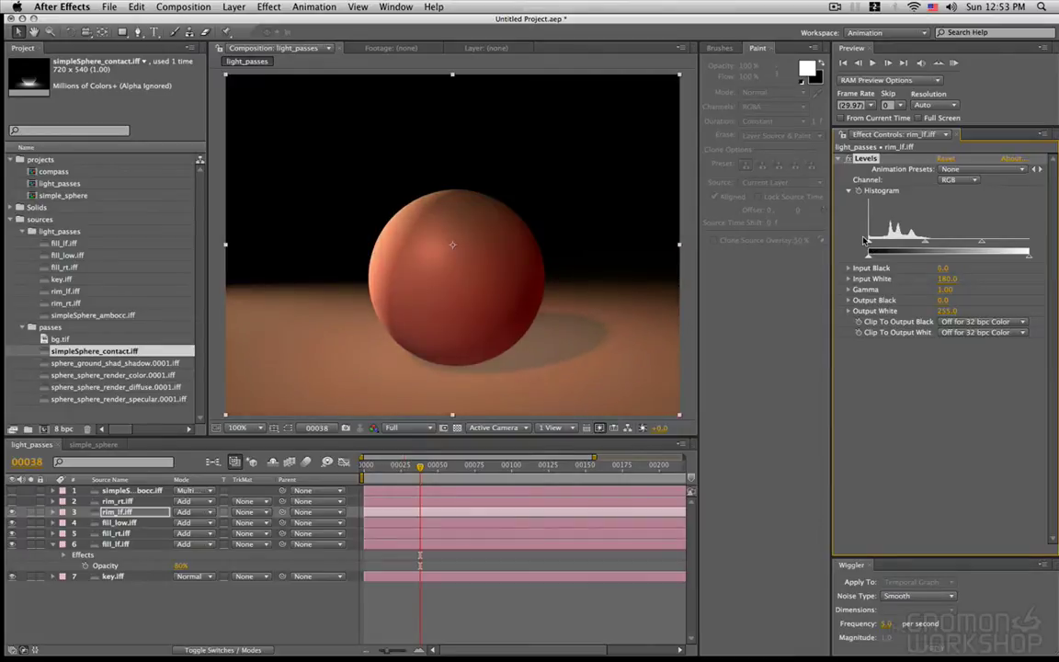
Solo-check the rim_rt.iff pass and collapse fill_lf.iff's properties.
click(110, 502)
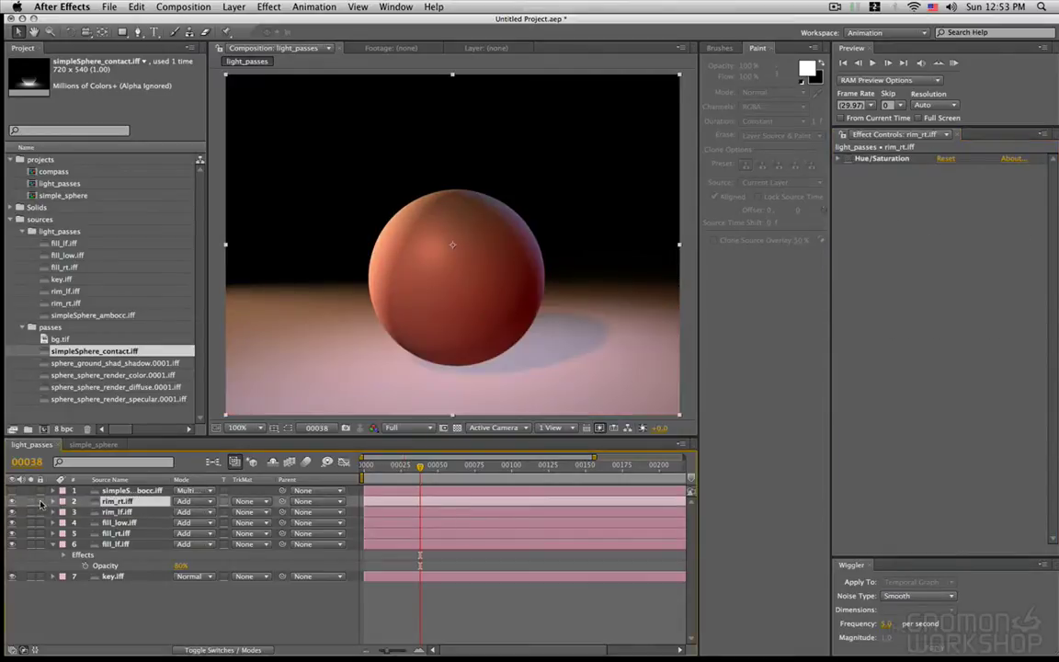
click(31, 501)
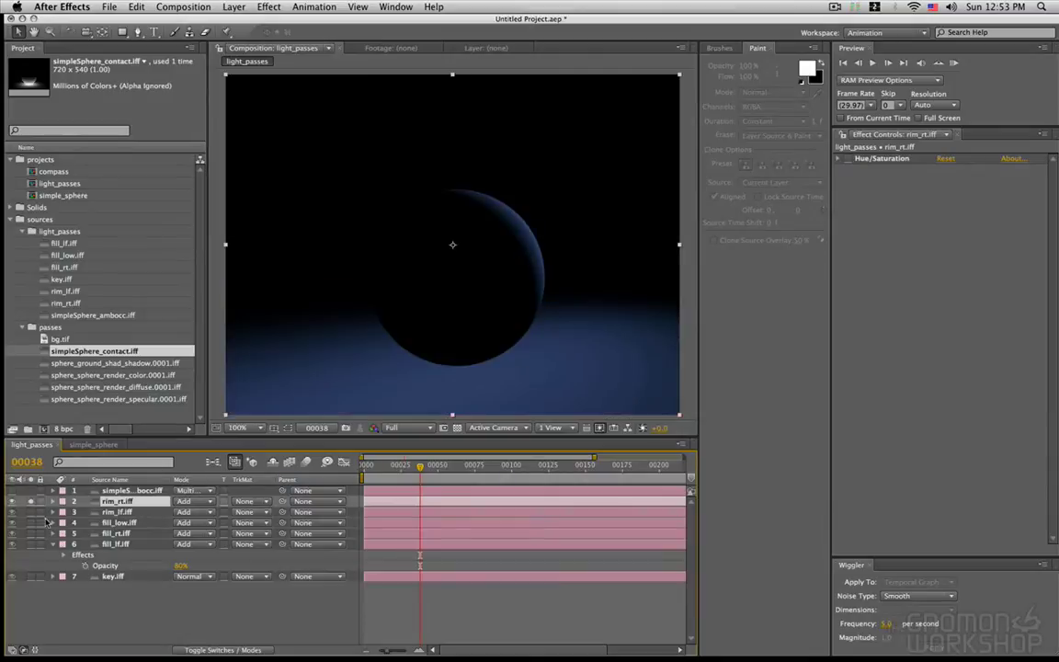
click(31, 502)
click(52, 544)
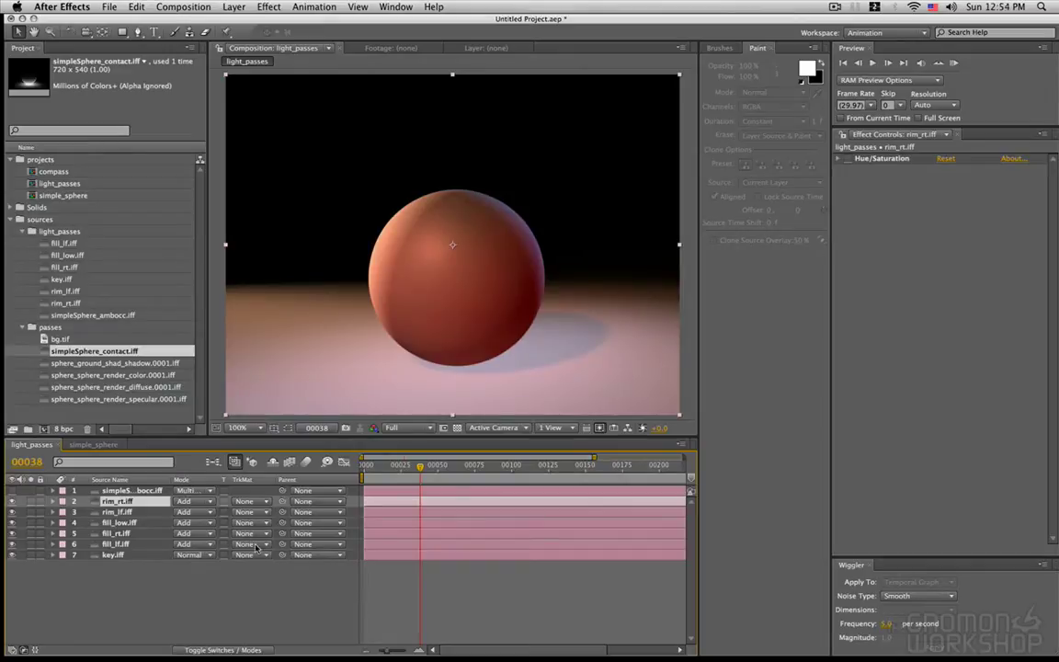
Compare simpleSphere_ambocc.iff in Normal mode, then set it back to Multiply.
click(91, 494)
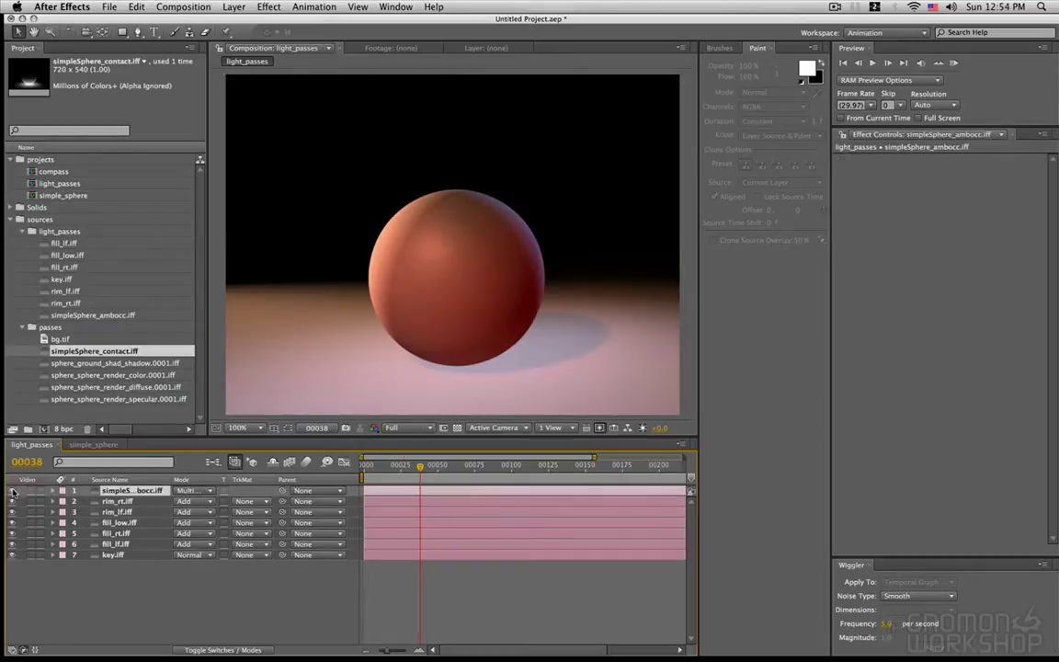
click(193, 491)
click(190, 445)
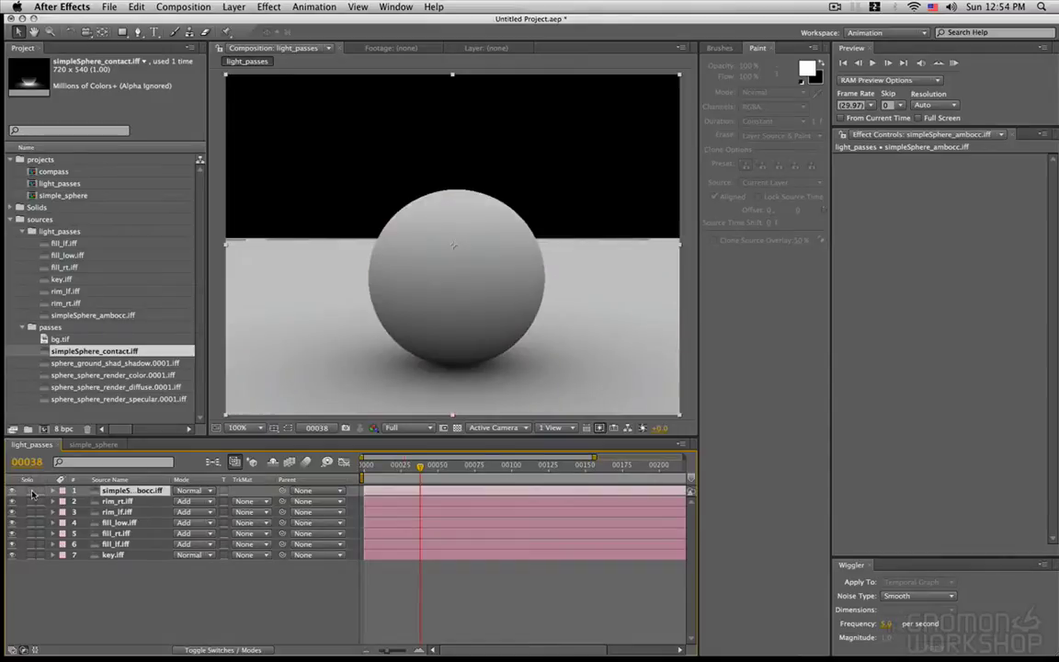
click(193, 491)
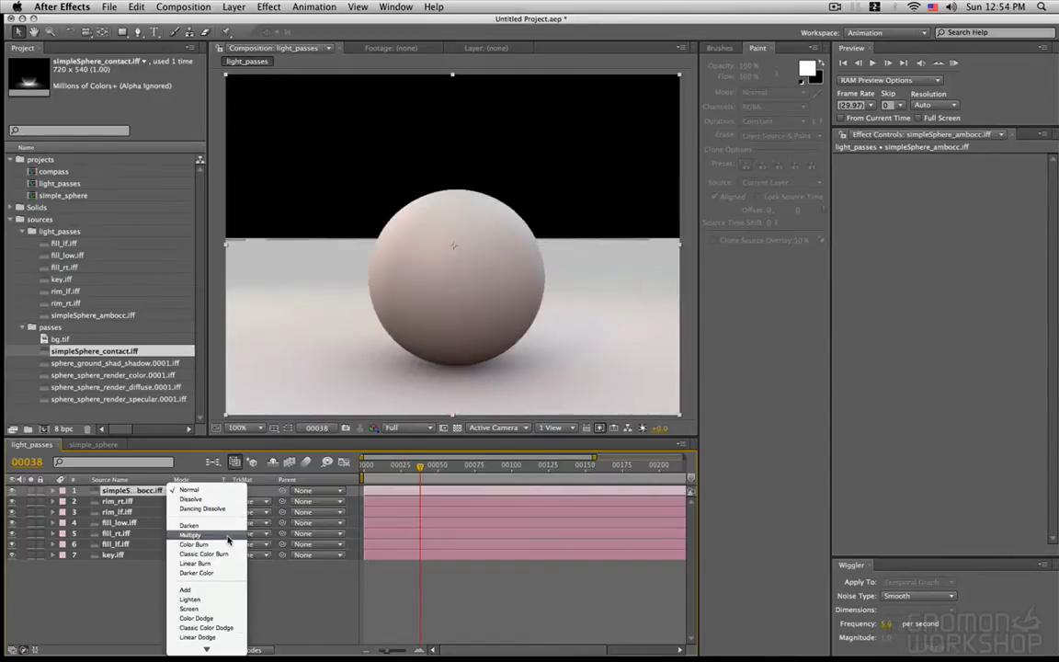
click(189, 536)
Apply Levels to the occlusion pass with Input Black 5 and Input White 214.
click(269, 6)
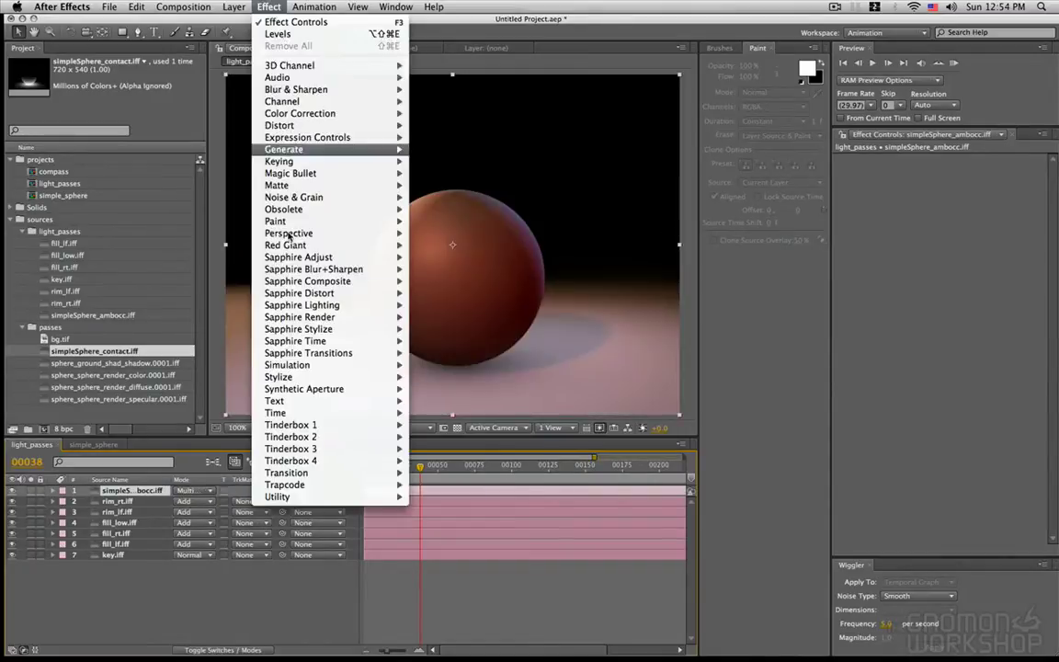
mouse_move(303, 113)
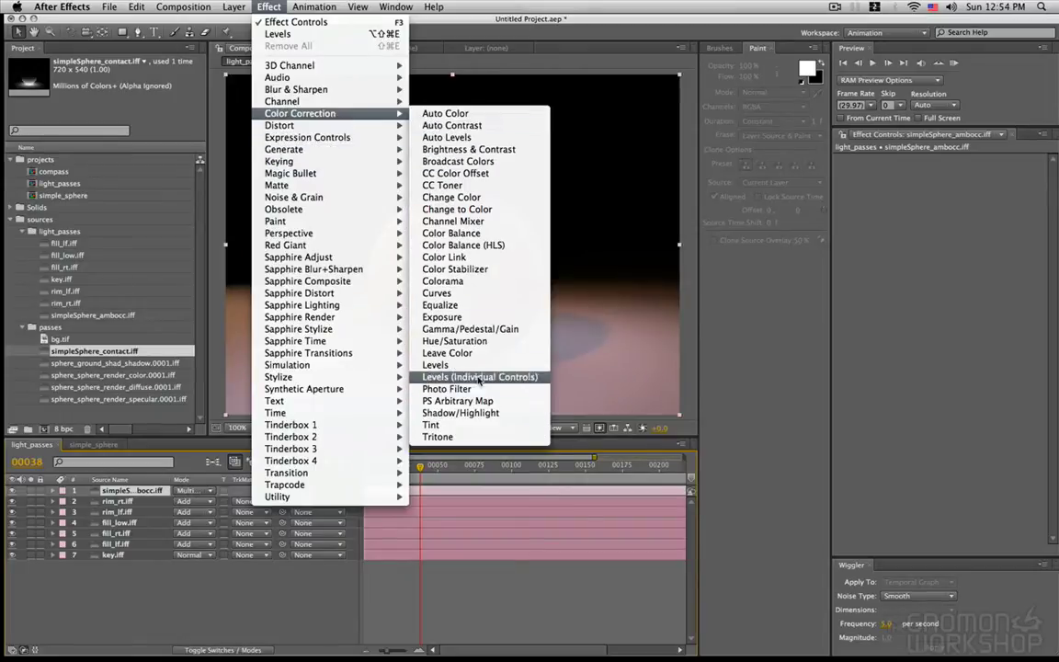
click(435, 364)
drag(1027, 246, 1004, 247)
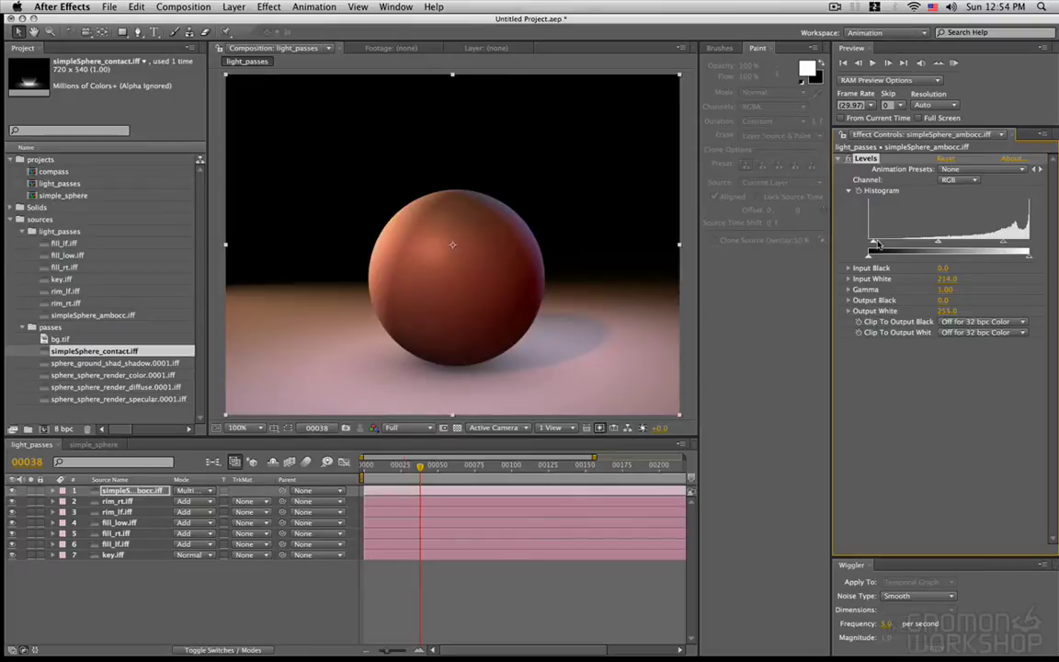
mouse_move(870, 247)
mouse_down()
mouse_move(899, 246)
mouse_move(871, 252)
mouse_up()
Undo an accidental reorder of key.iff in the layer stack.
click(112, 555)
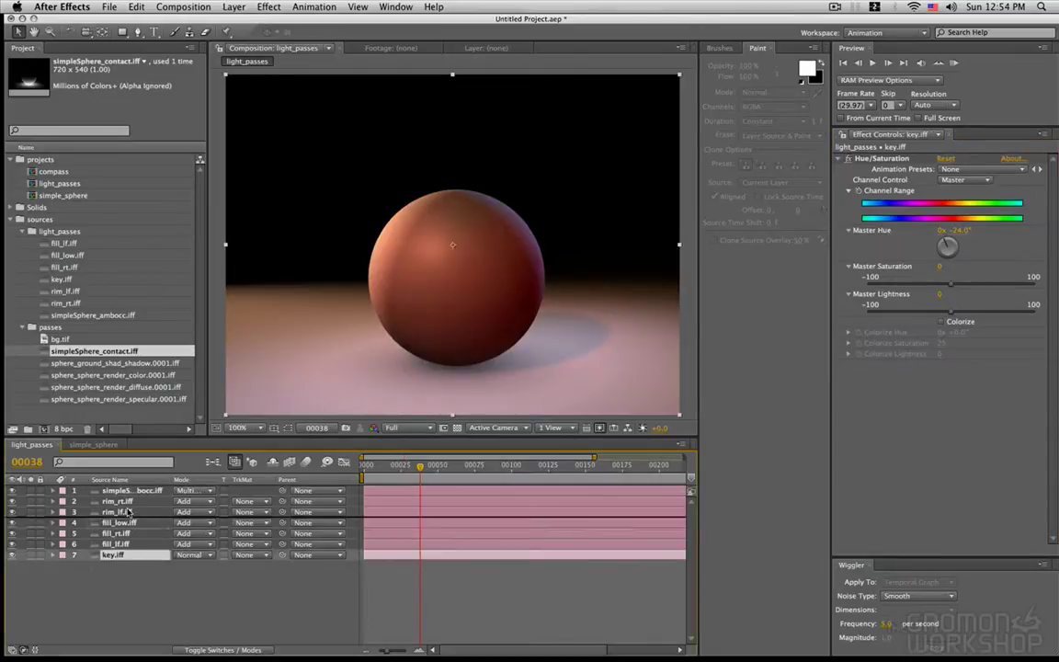
drag(112, 555, 115, 521)
key(super+z)
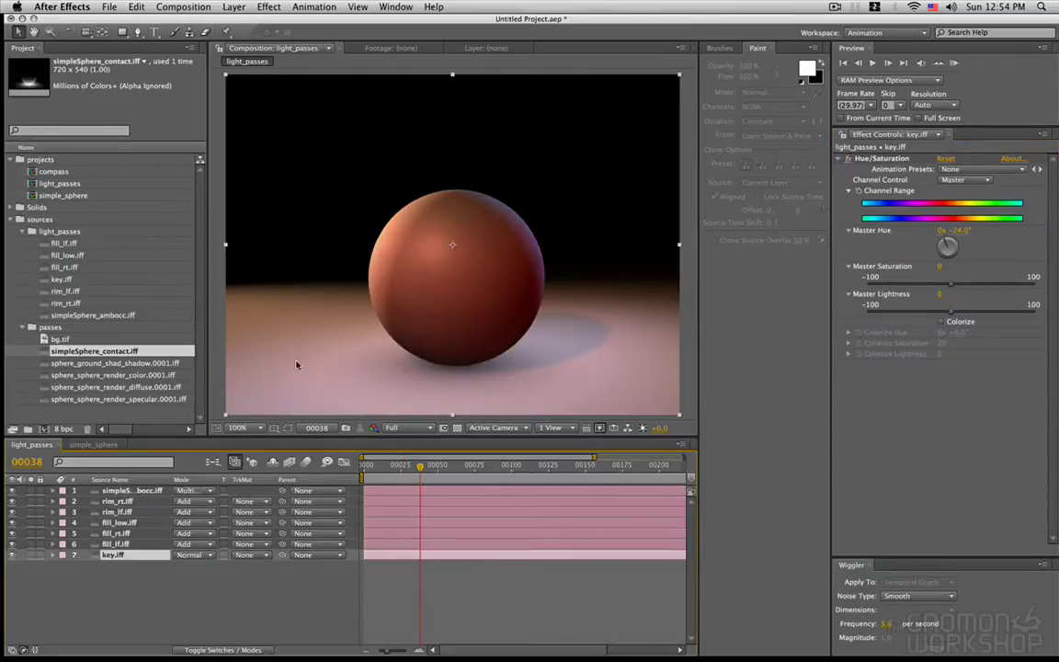
click(289, 571)
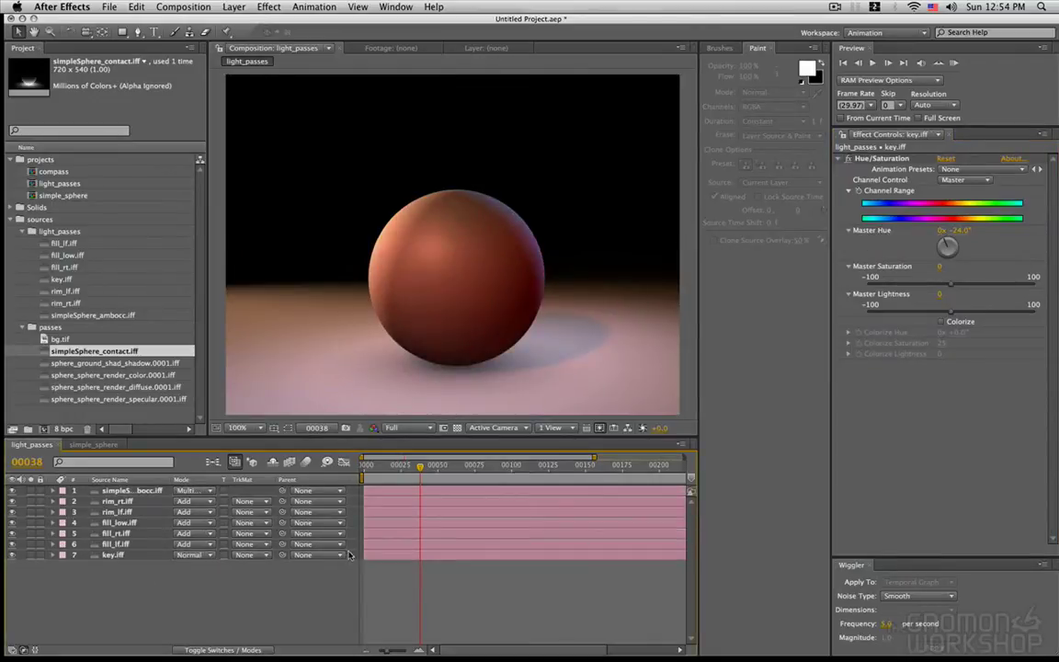
Peek at simple_sphere, return to light_passes and solo fill_lf.iff.
click(93, 444)
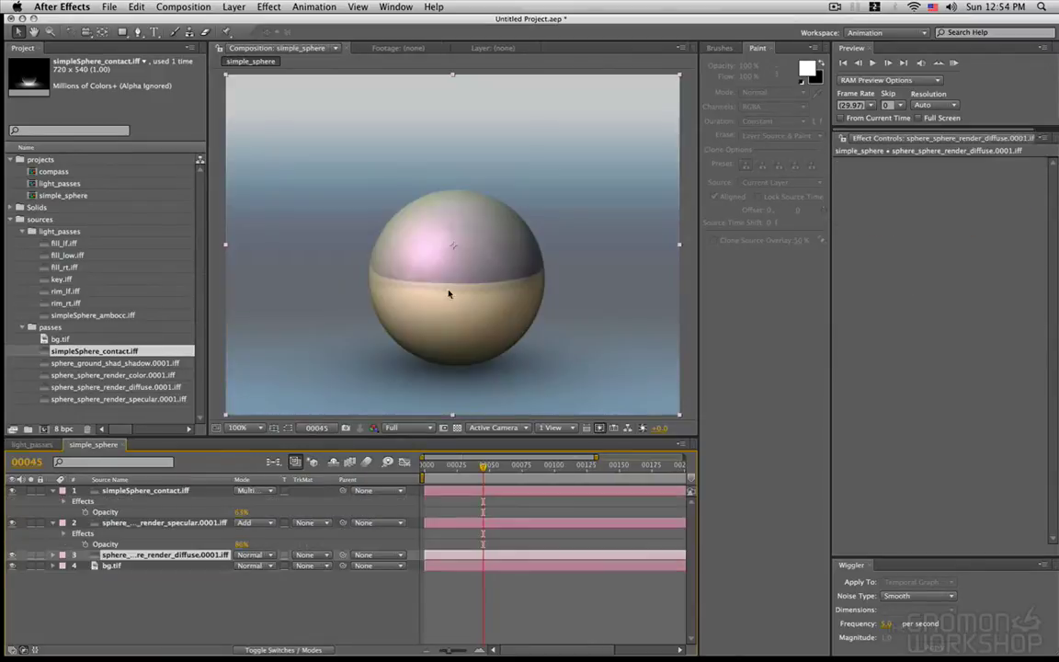
click(32, 445)
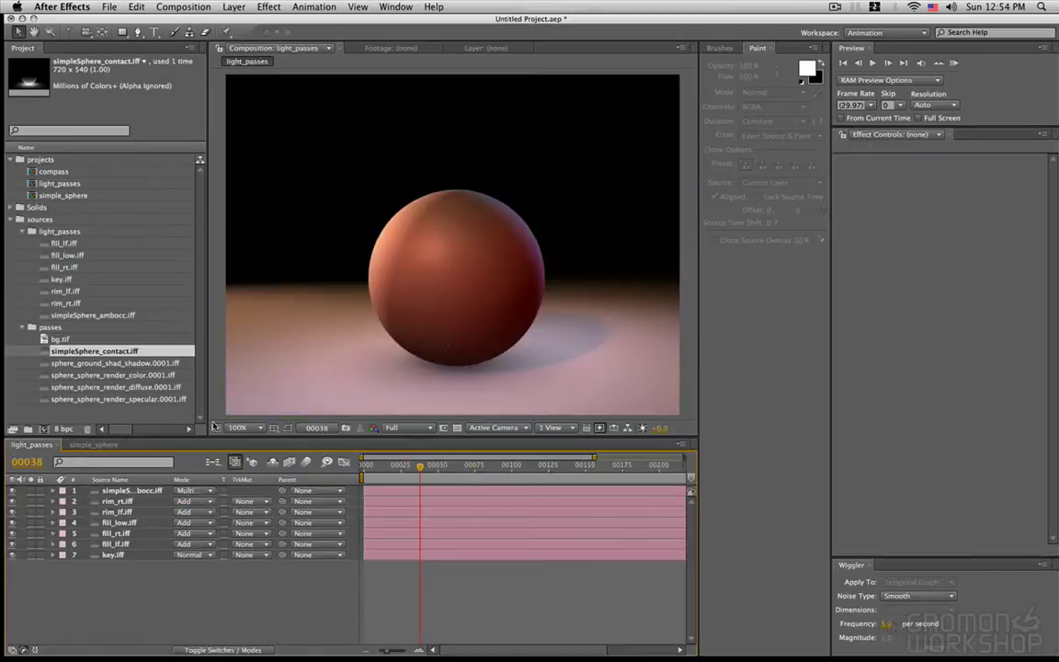
click(120, 512)
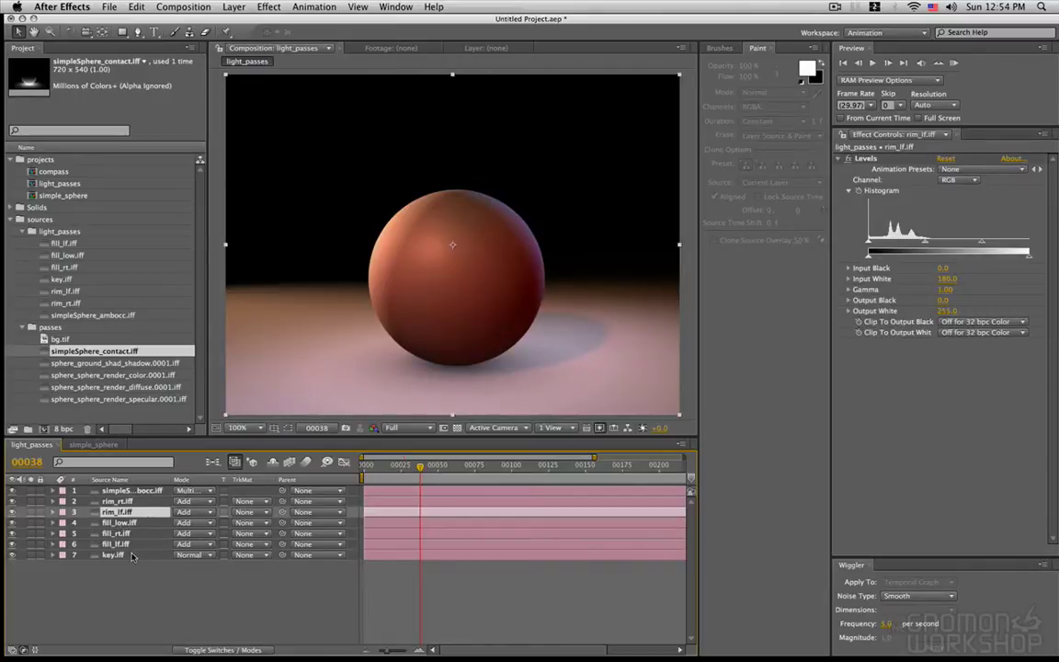
click(117, 544)
click(30, 544)
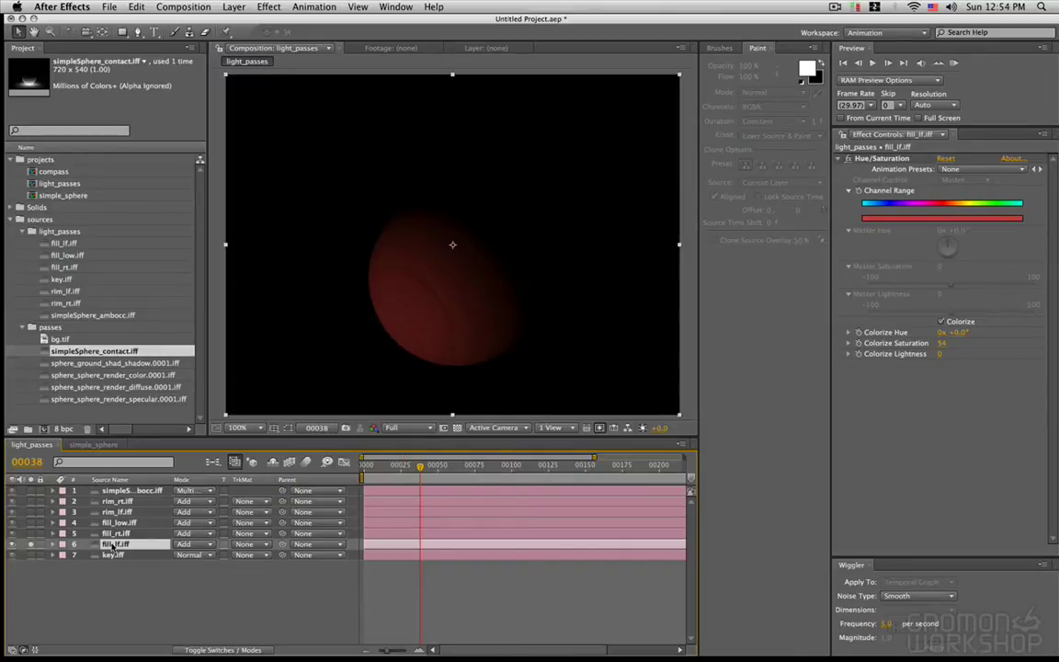
Unsolo fill_lf.iff to restore the combined render, advance to a later frame, and select rim_lf.iff.
click(32, 546)
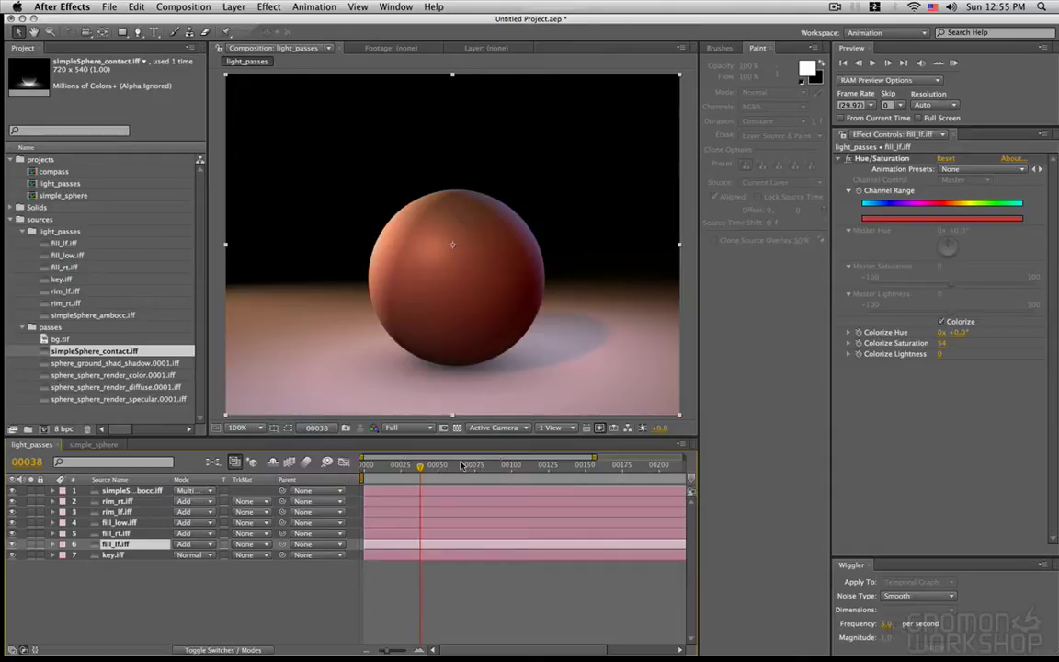
mouse_move(419, 467)
mouse_down()
mouse_move(594, 467)
mouse_move(440, 465)
mouse_up()
click(138, 511)
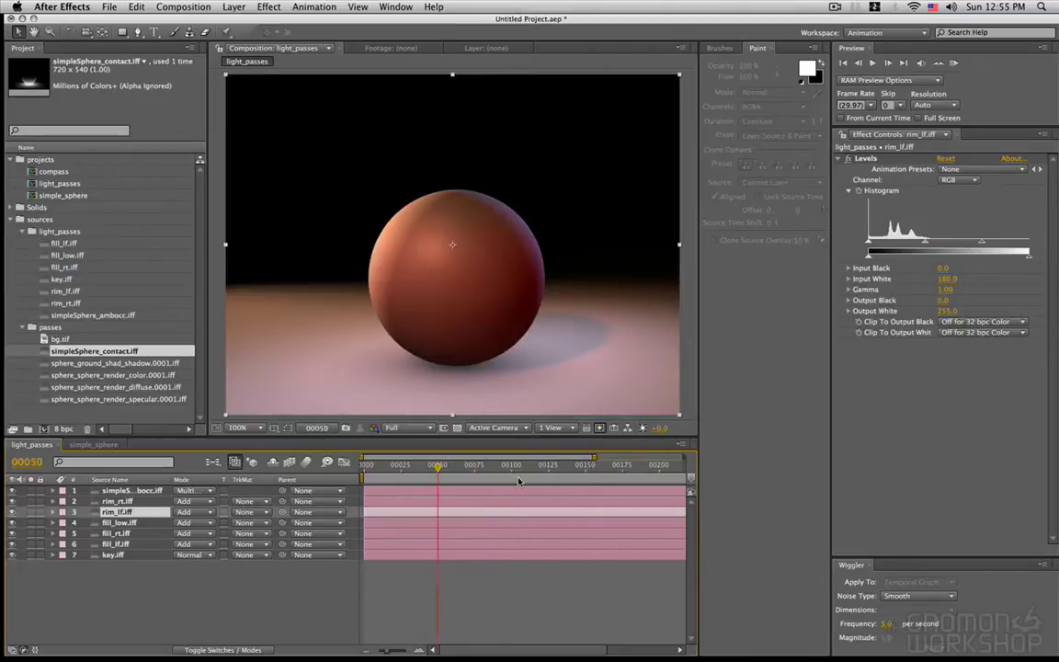